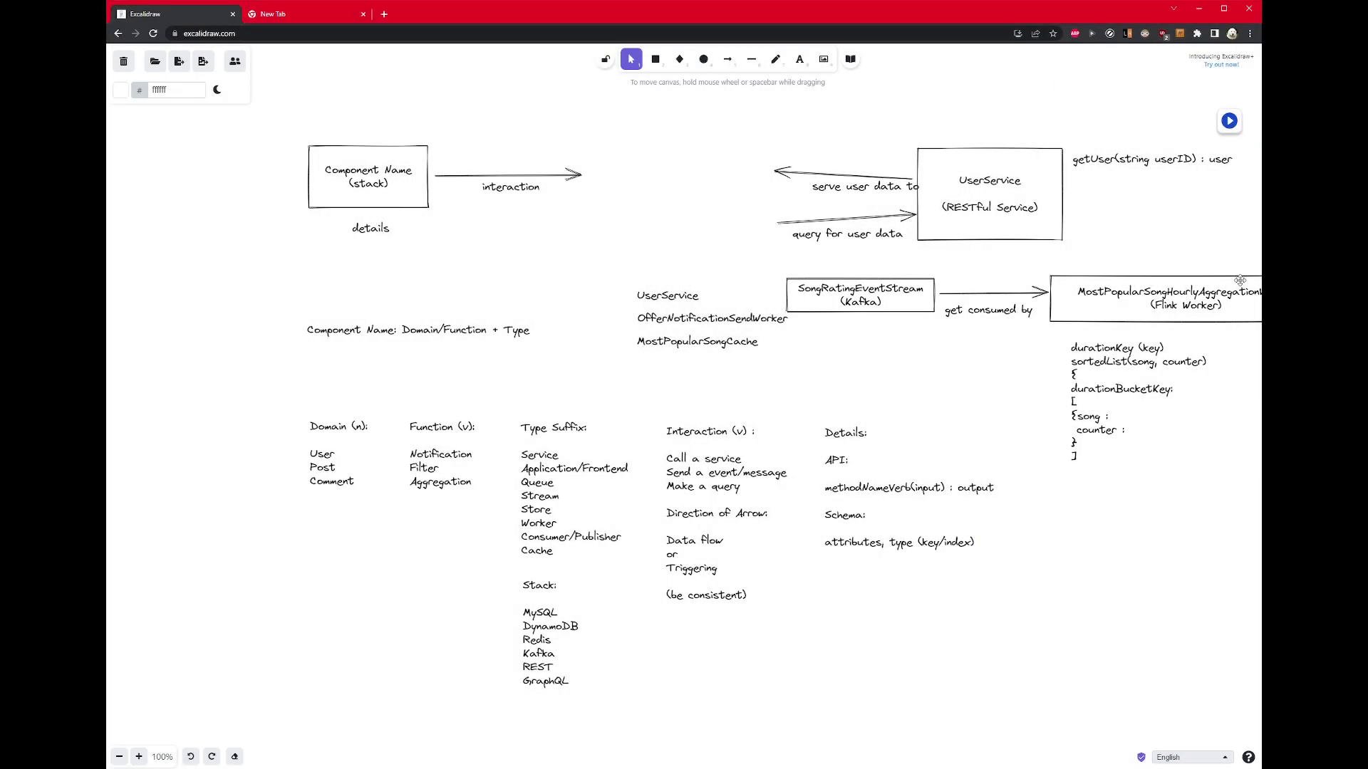
Step: Widen the window slightly so the full aggregation worker box fits on the canvas
left_click_drag(1258, 285, 1274, 289)
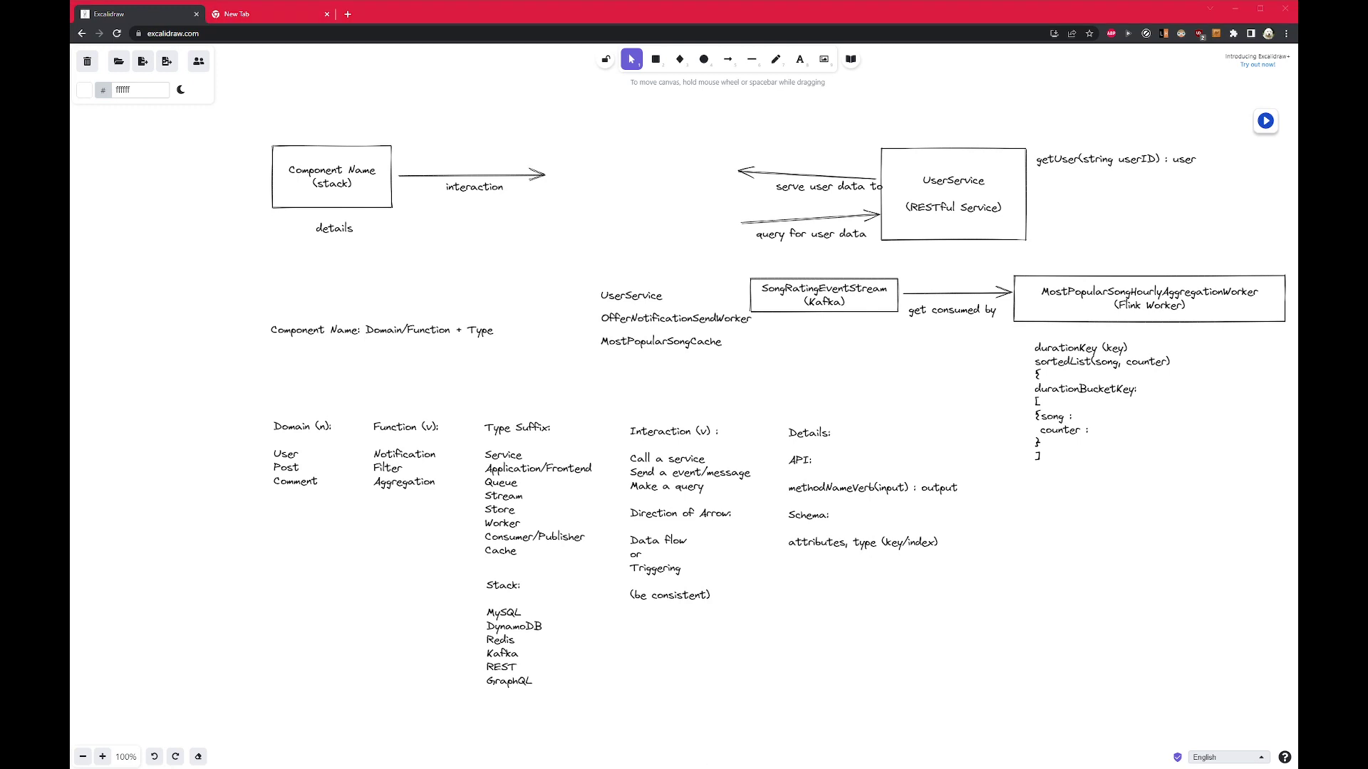
left_click(673, 92)
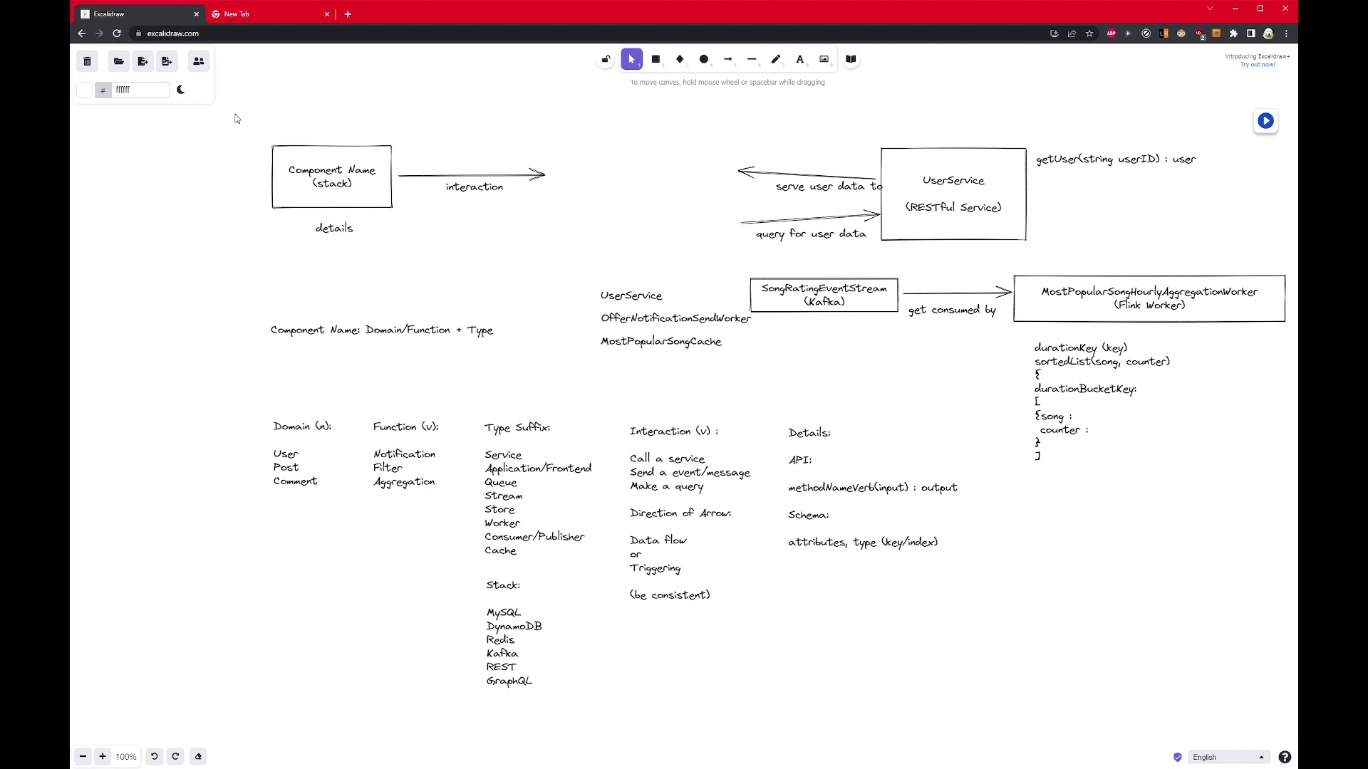
left_click_drag(235, 114, 589, 263)
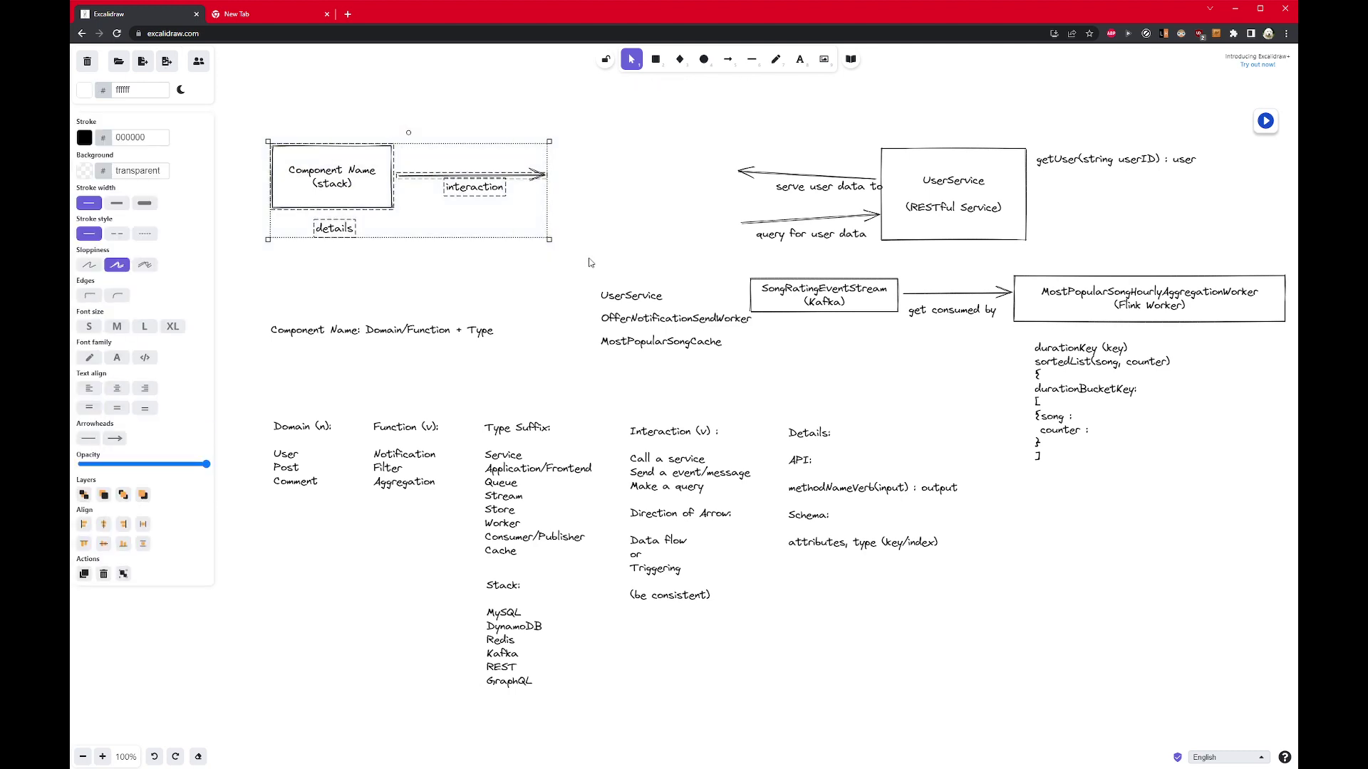
left_click(605, 199)
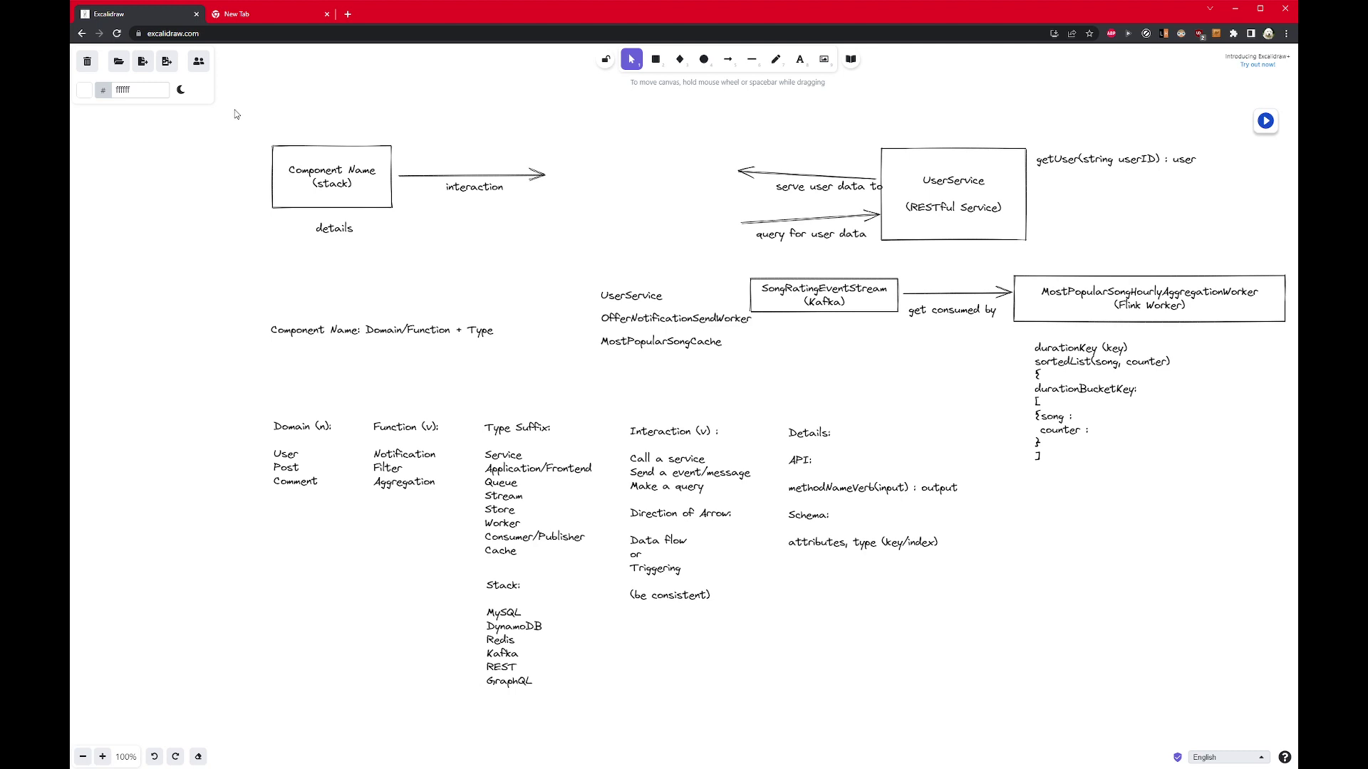
left_click_drag(250, 114, 578, 279)
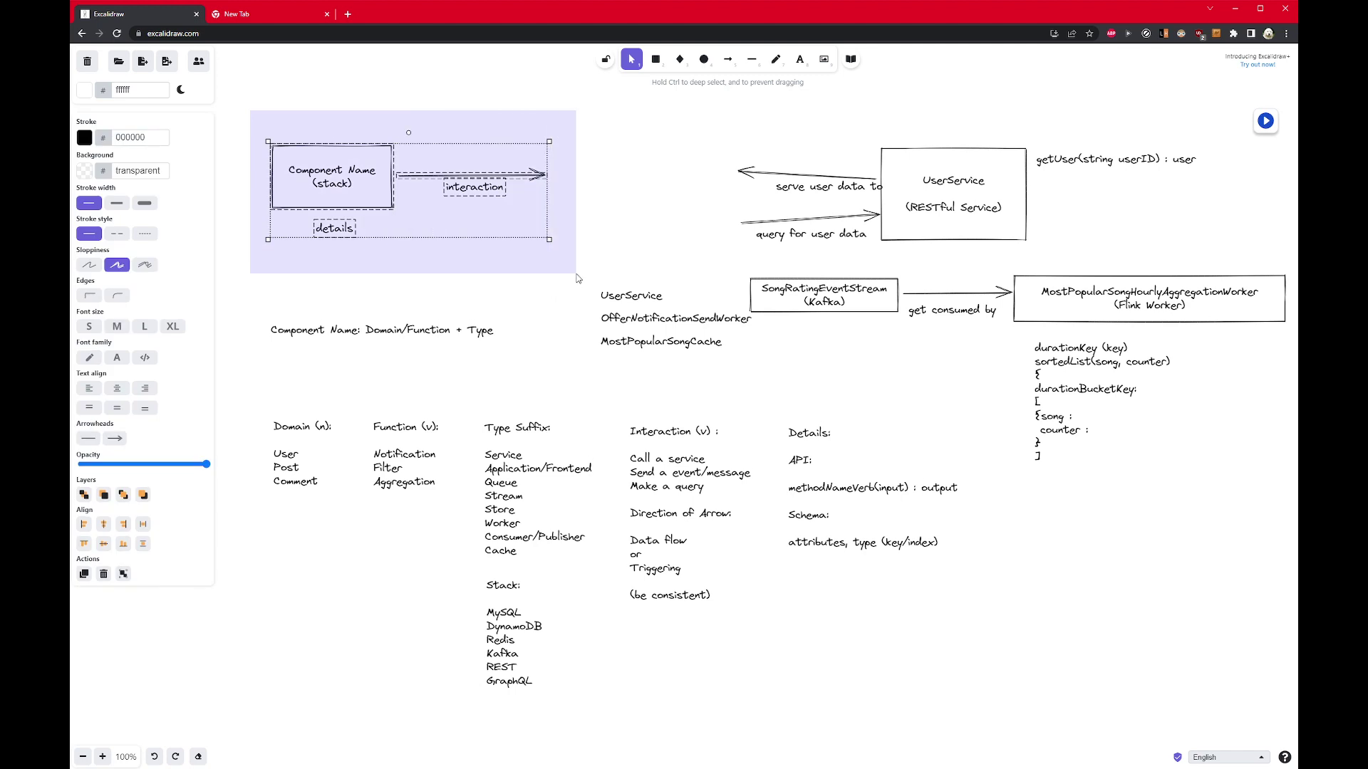
left_click_drag(578, 278, 577, 279)
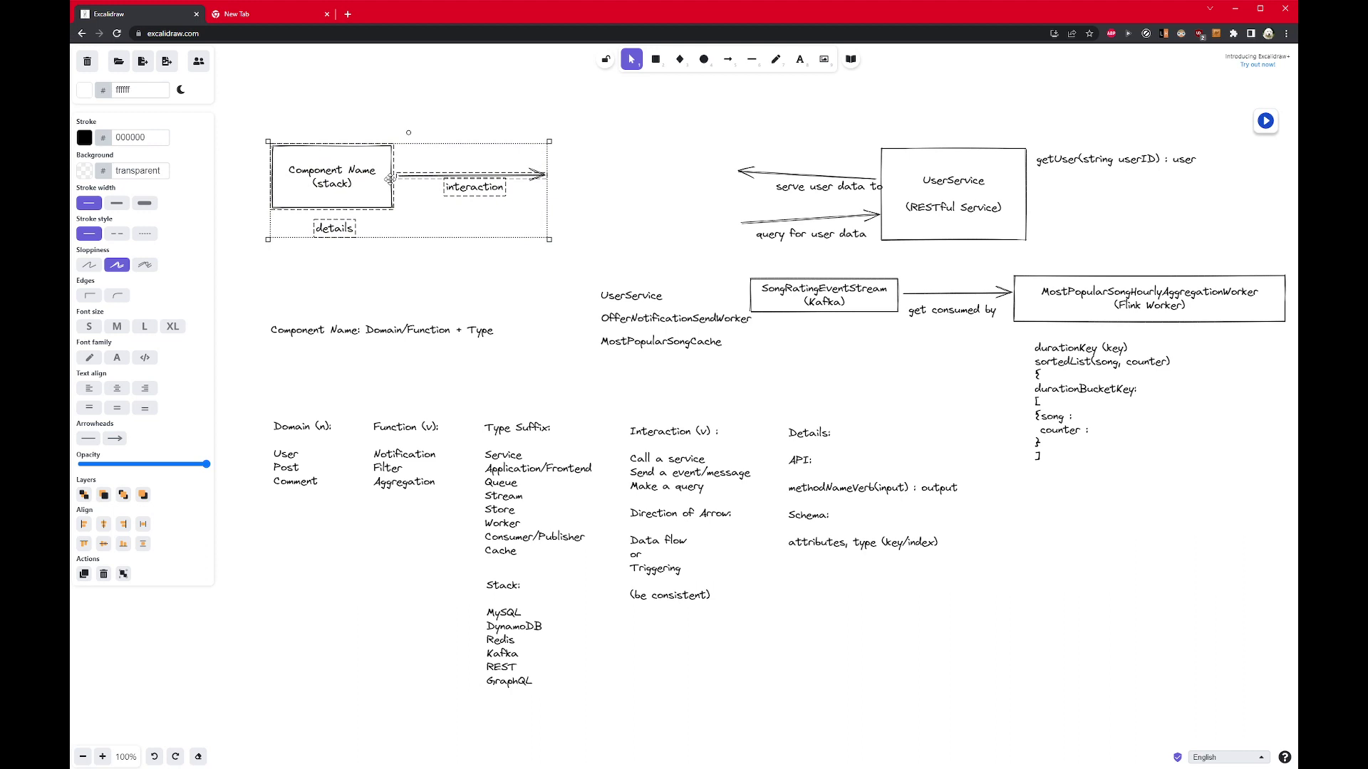
left_click(361, 285)
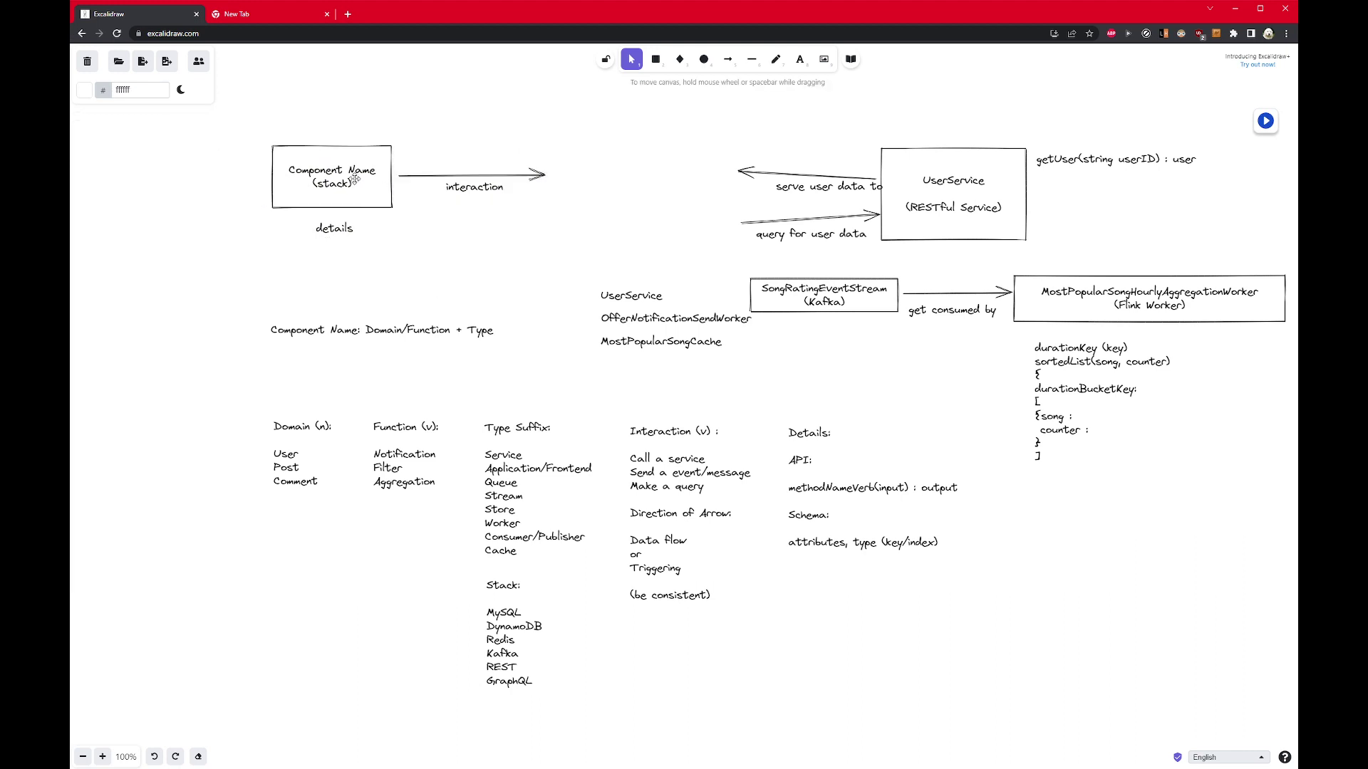
double_click(341, 174)
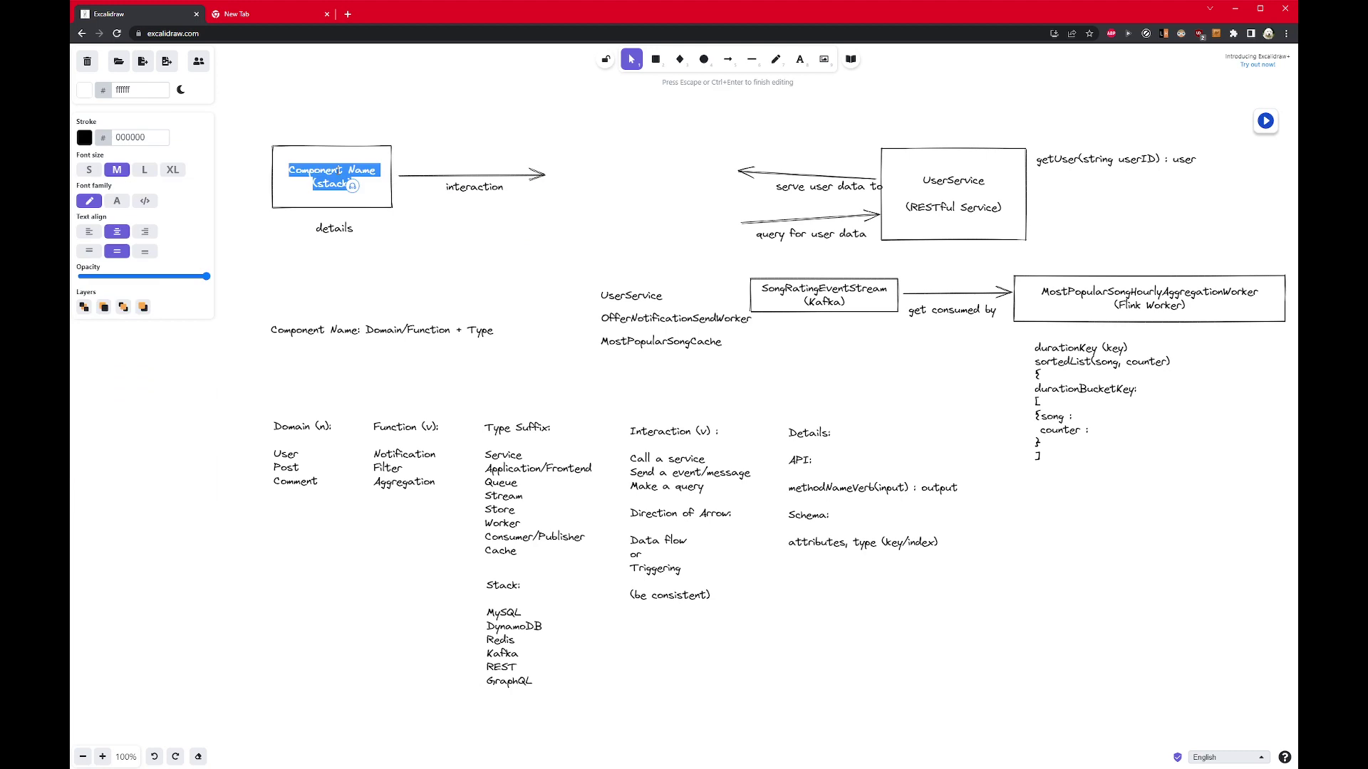
left_click(407, 273)
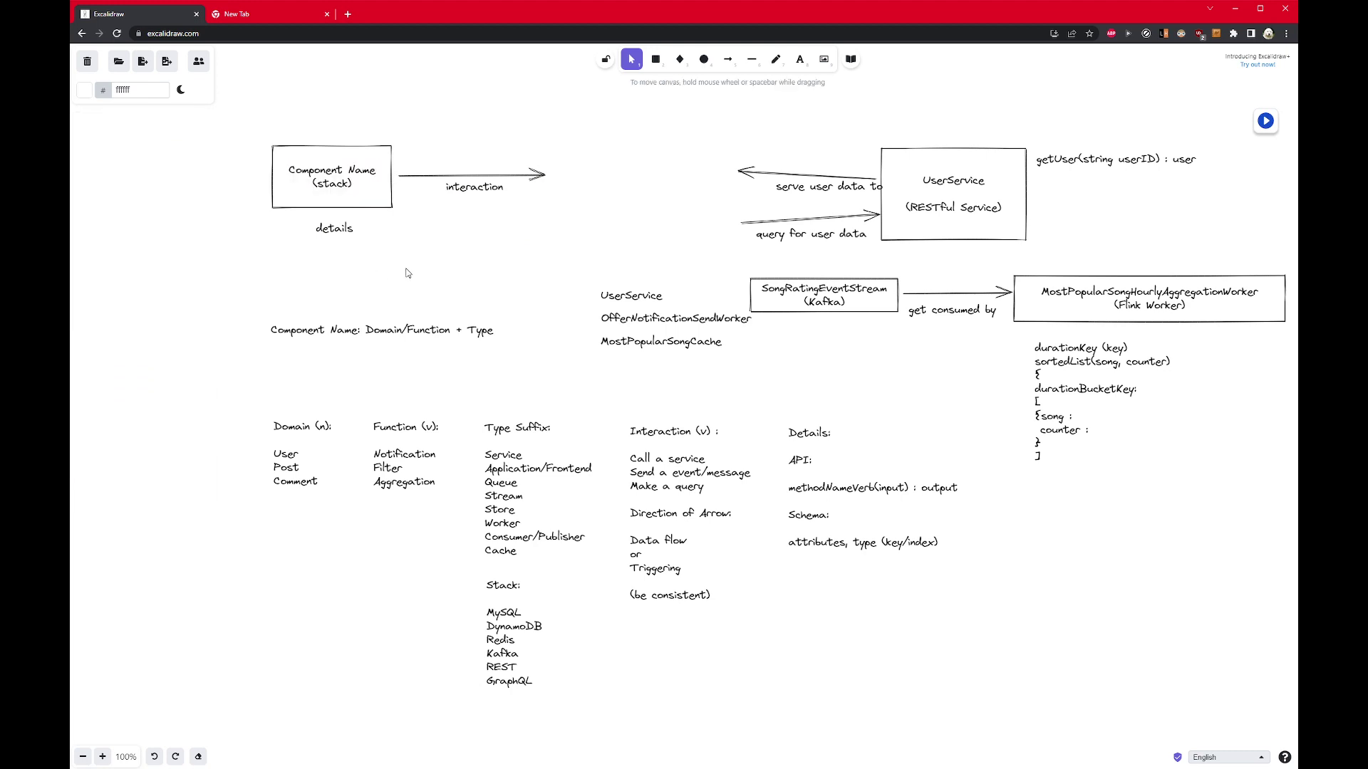
double_click(329, 225)
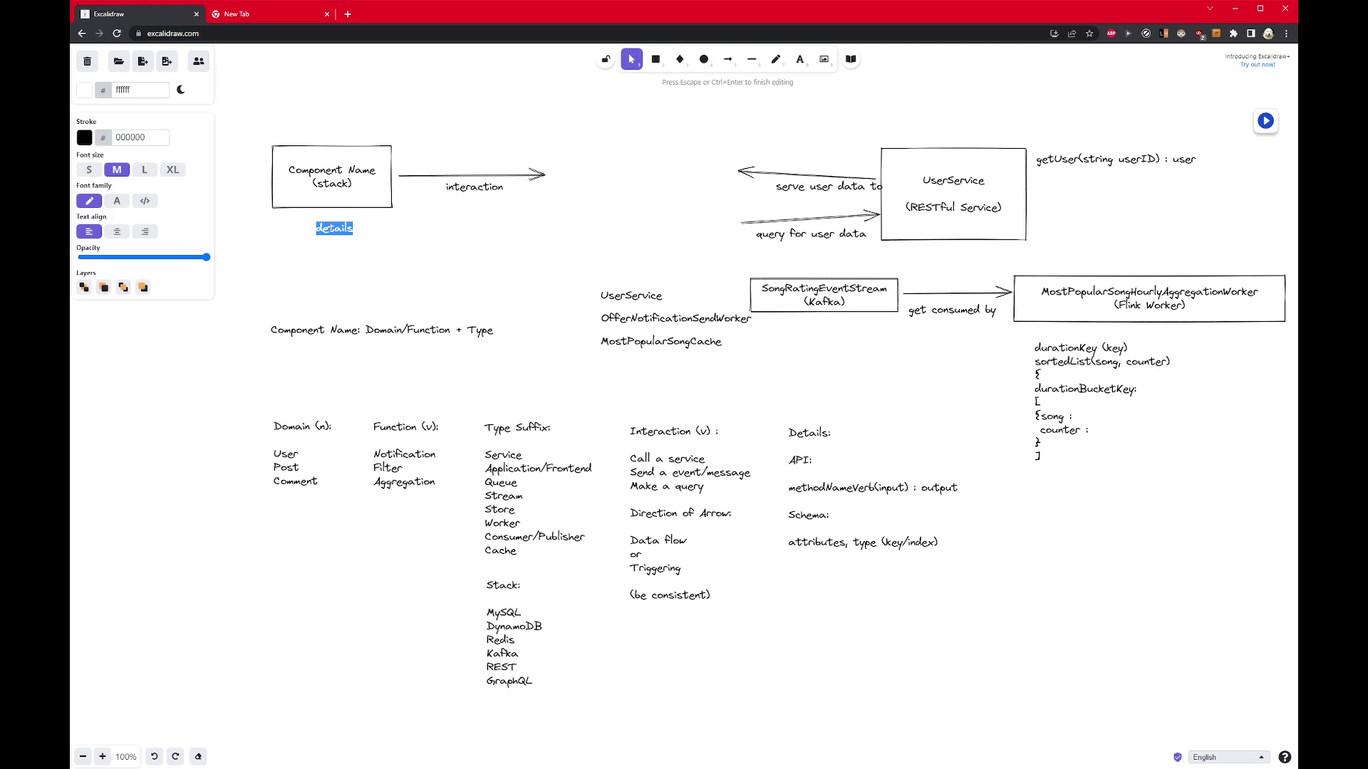
left_click(503, 256)
double_click(486, 187)
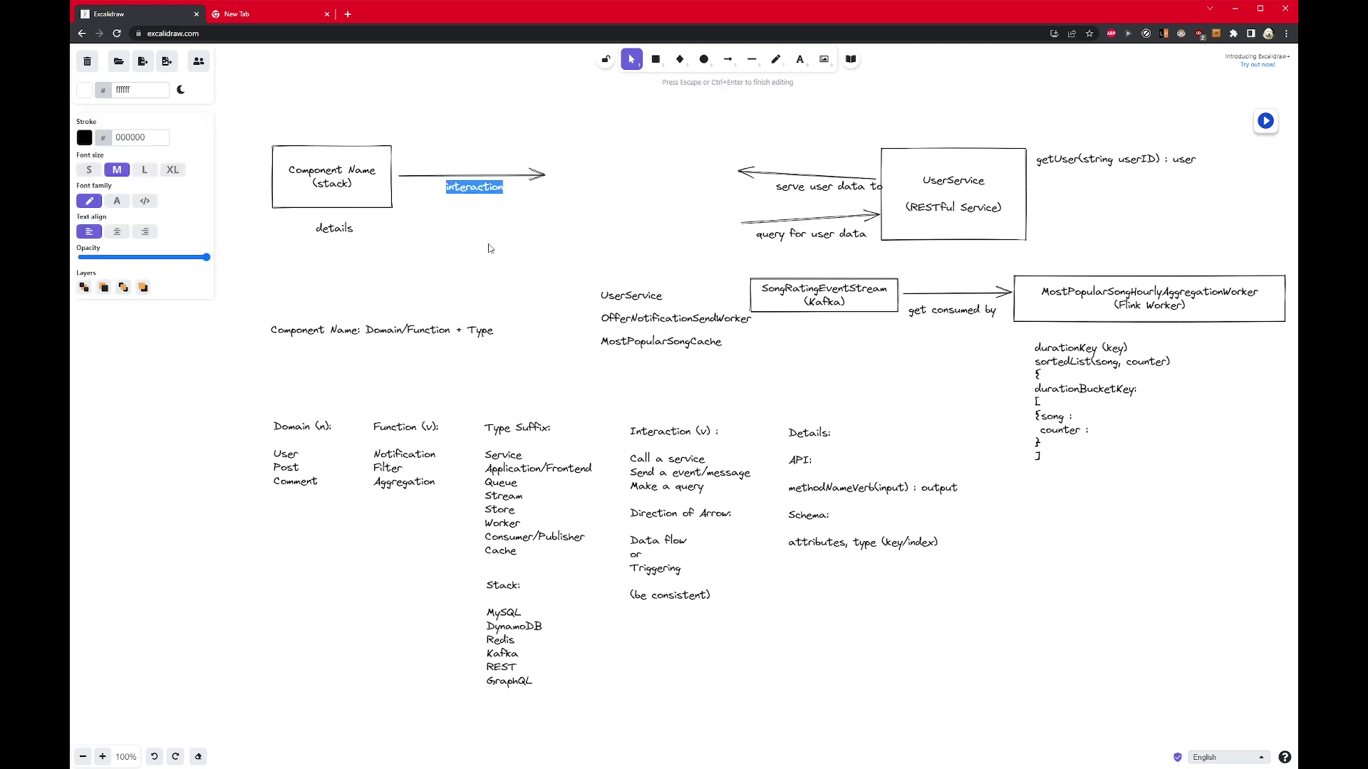
left_click(509, 273)
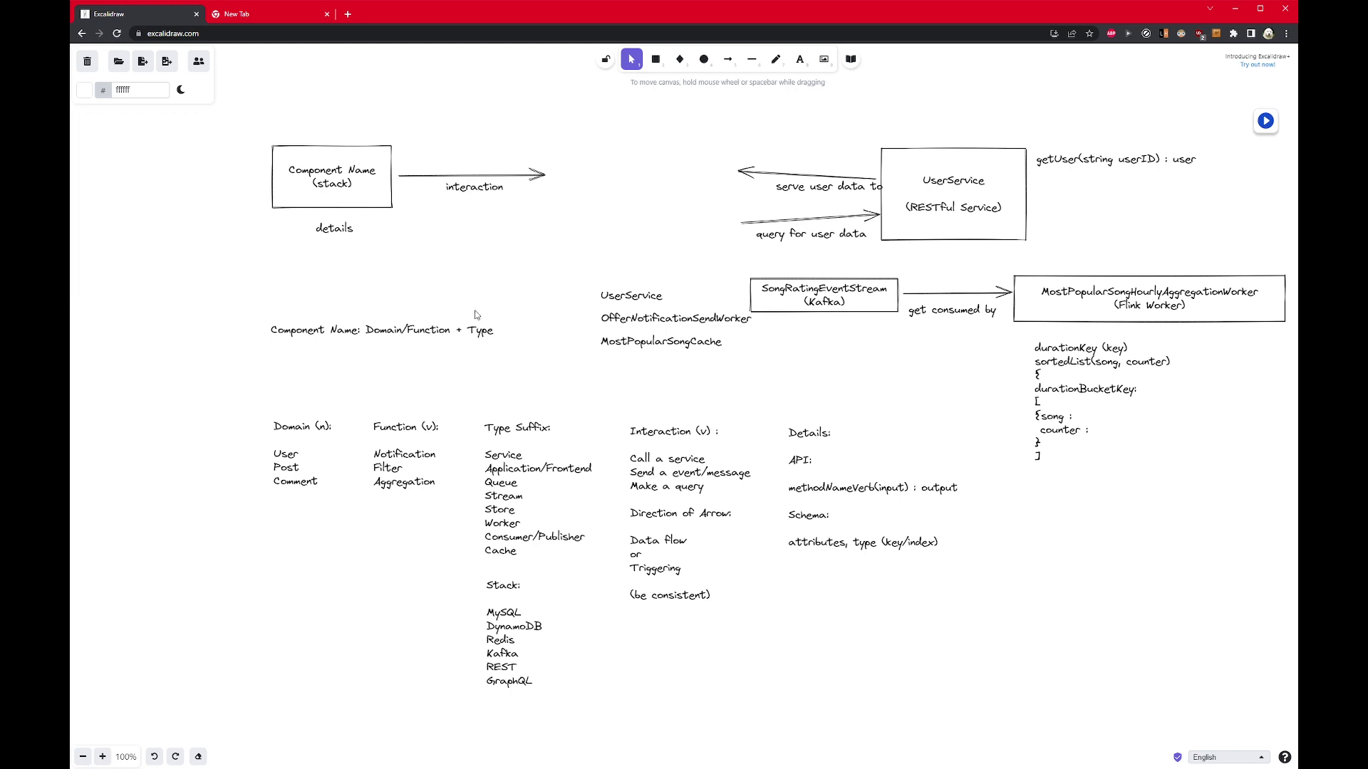
left_click(381, 331)
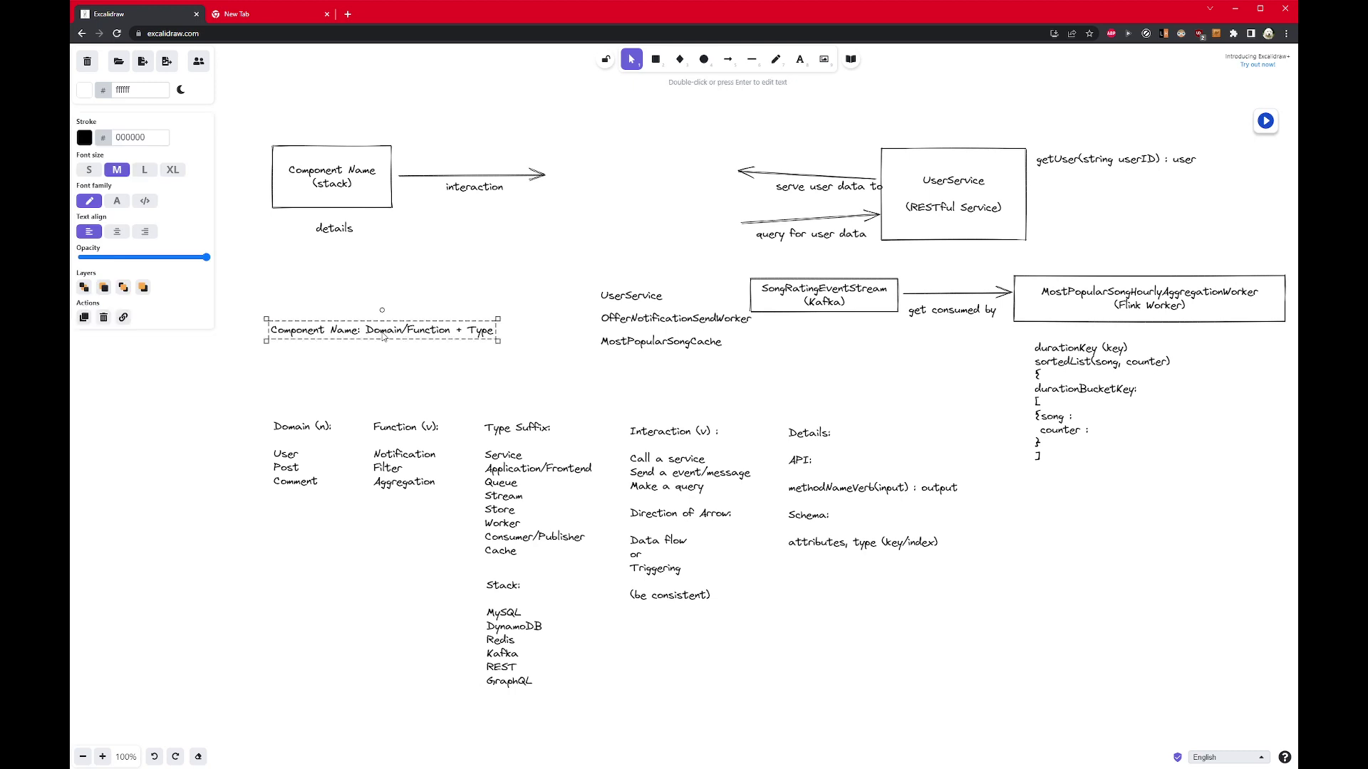
double_click(384, 332)
left_click(406, 332)
double_click(423, 334)
left_click_drag(423, 335, 543, 342)
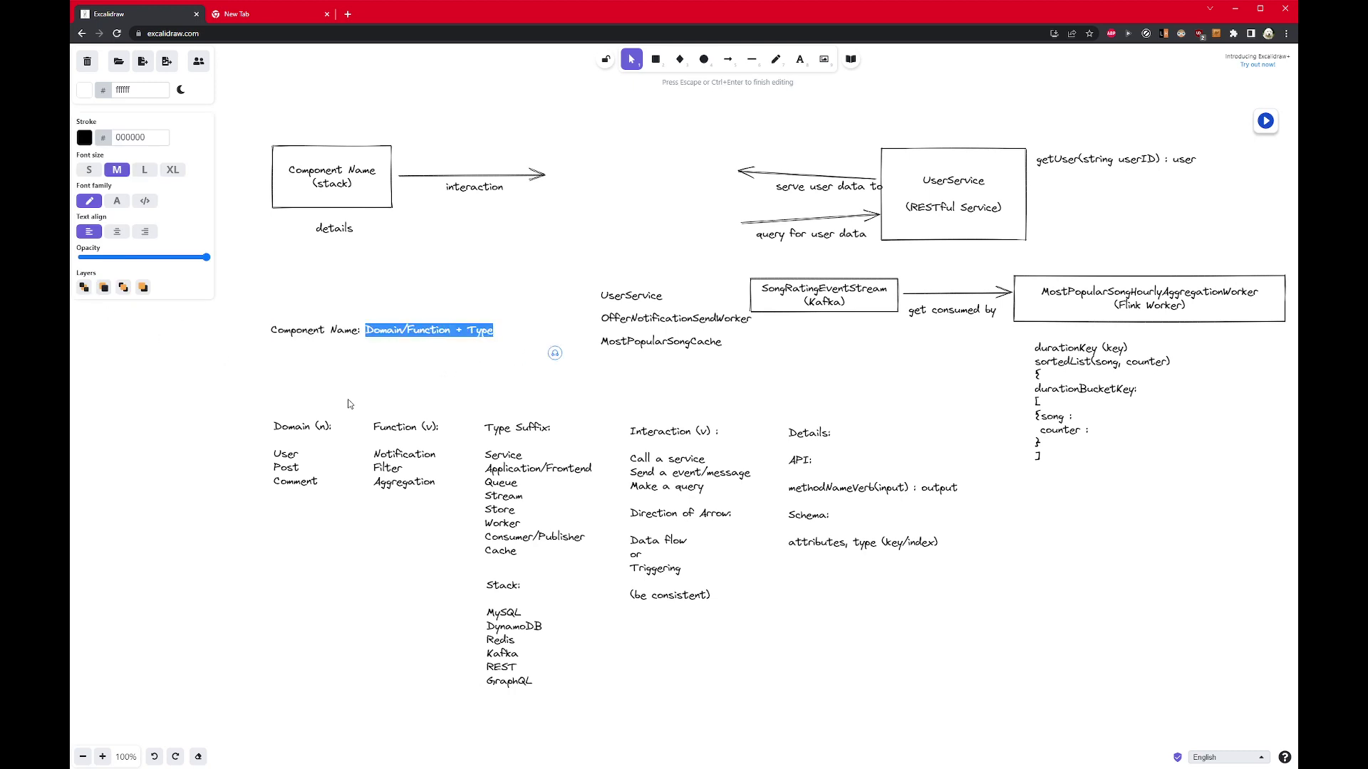
left_click(463, 380)
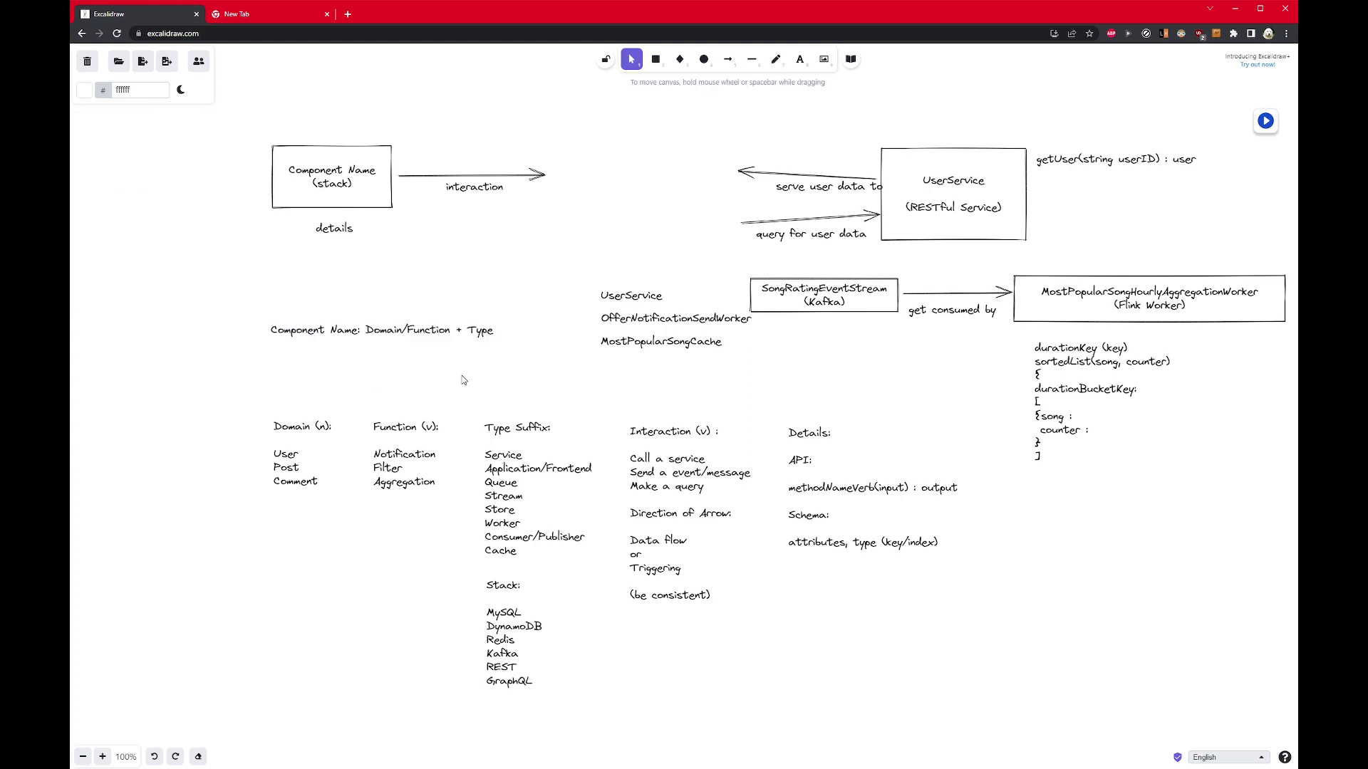
double_click(640, 294)
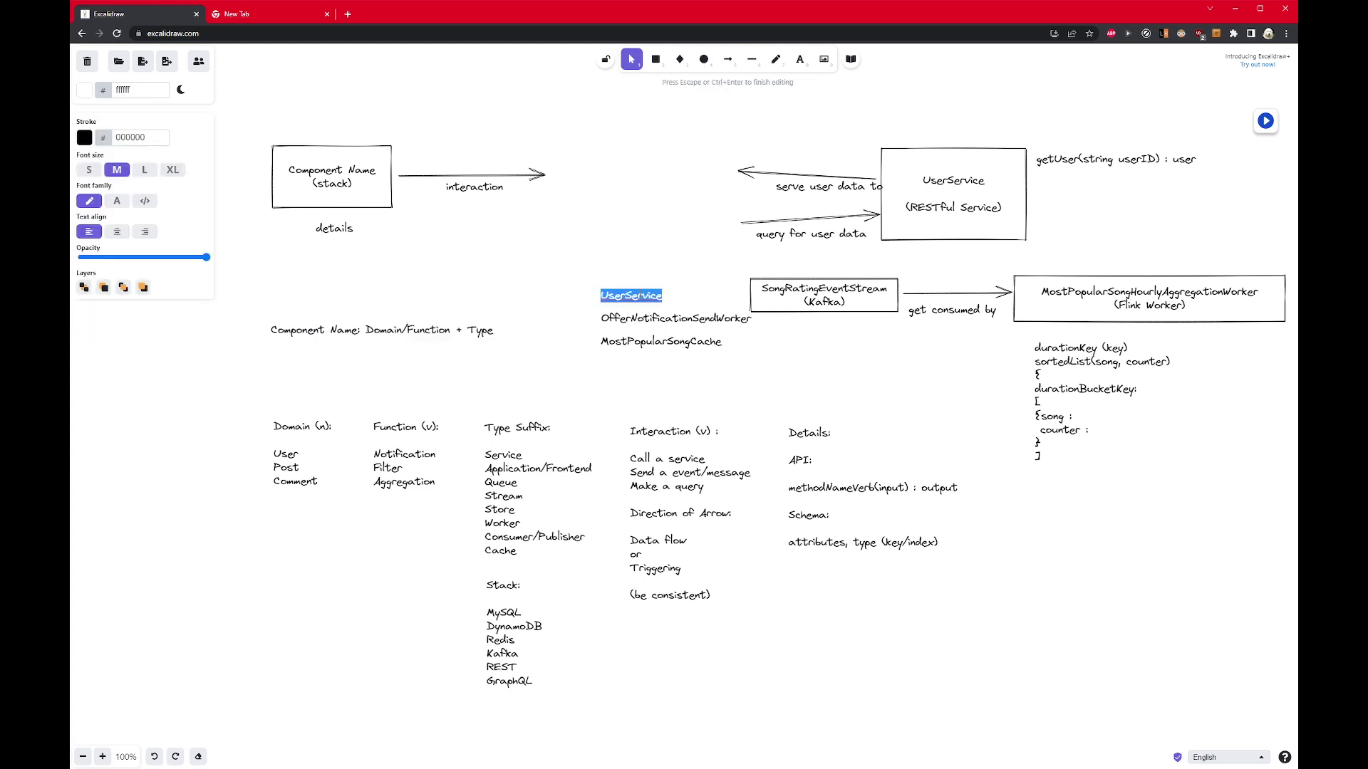
double_click(649, 324)
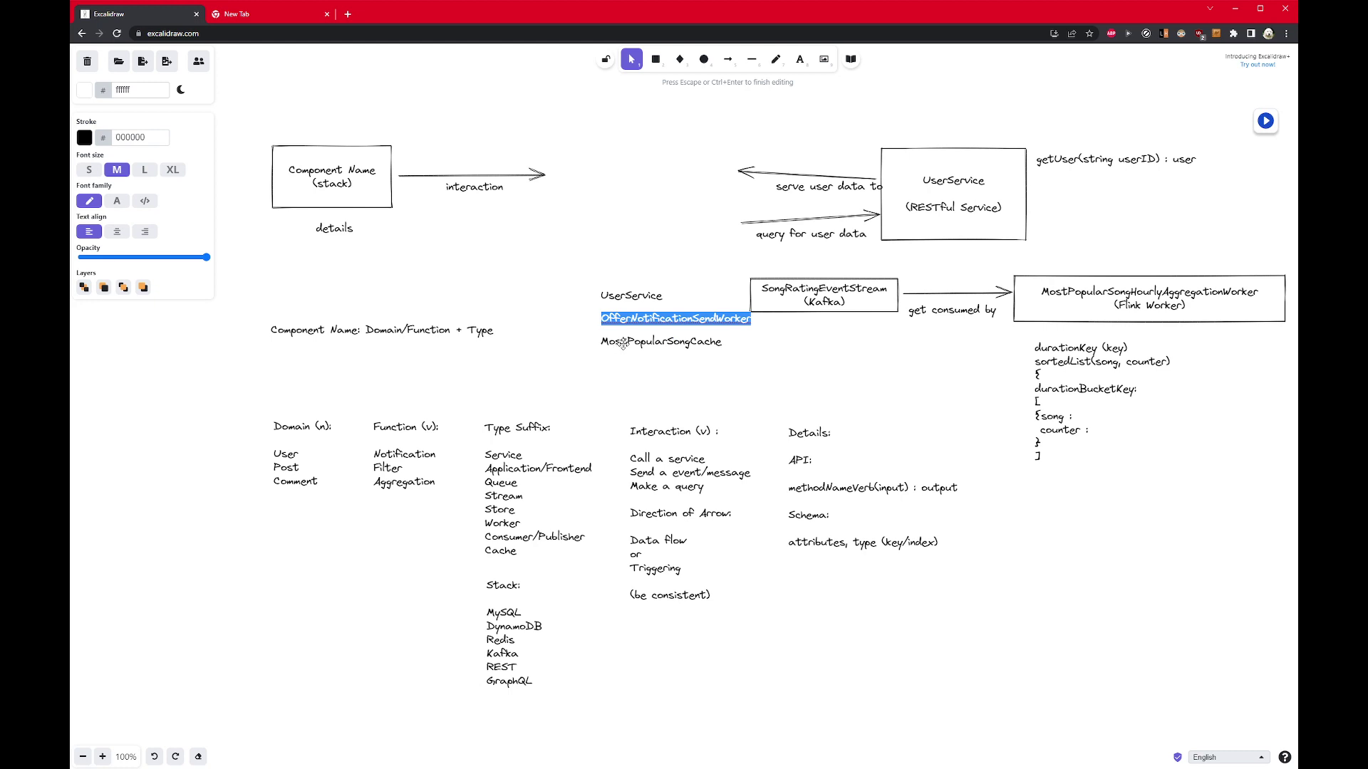
double_click(624, 343)
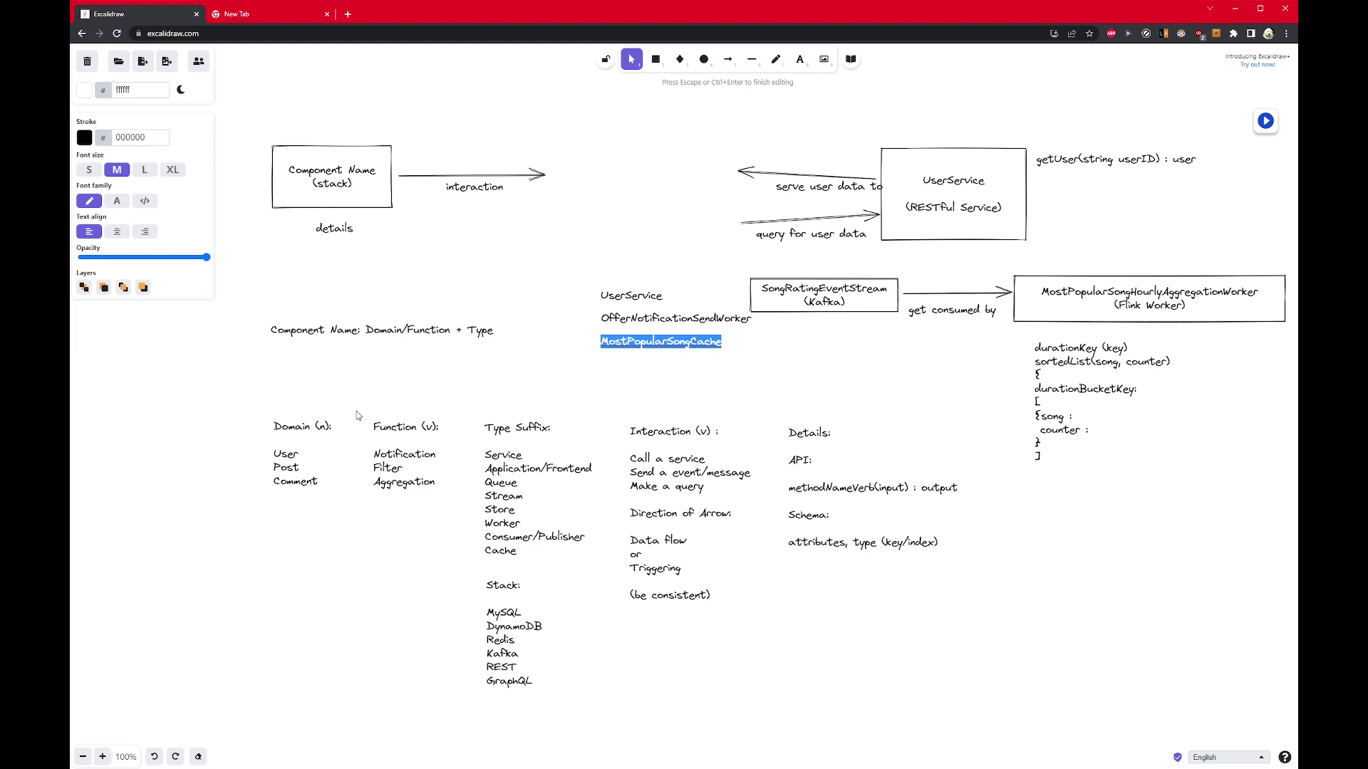
left_click(298, 428)
left_click_drag(264, 382, 448, 525)
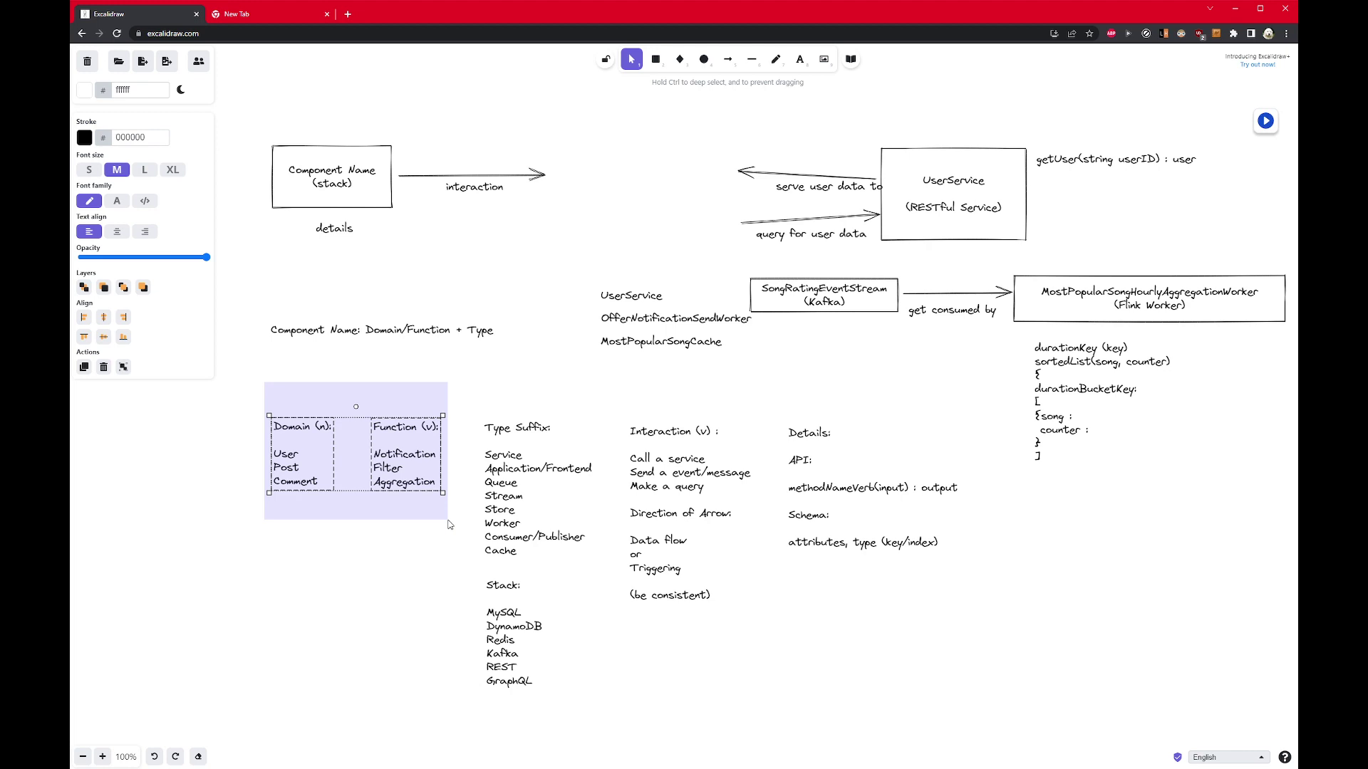
left_click_drag(448, 525, 346, 525)
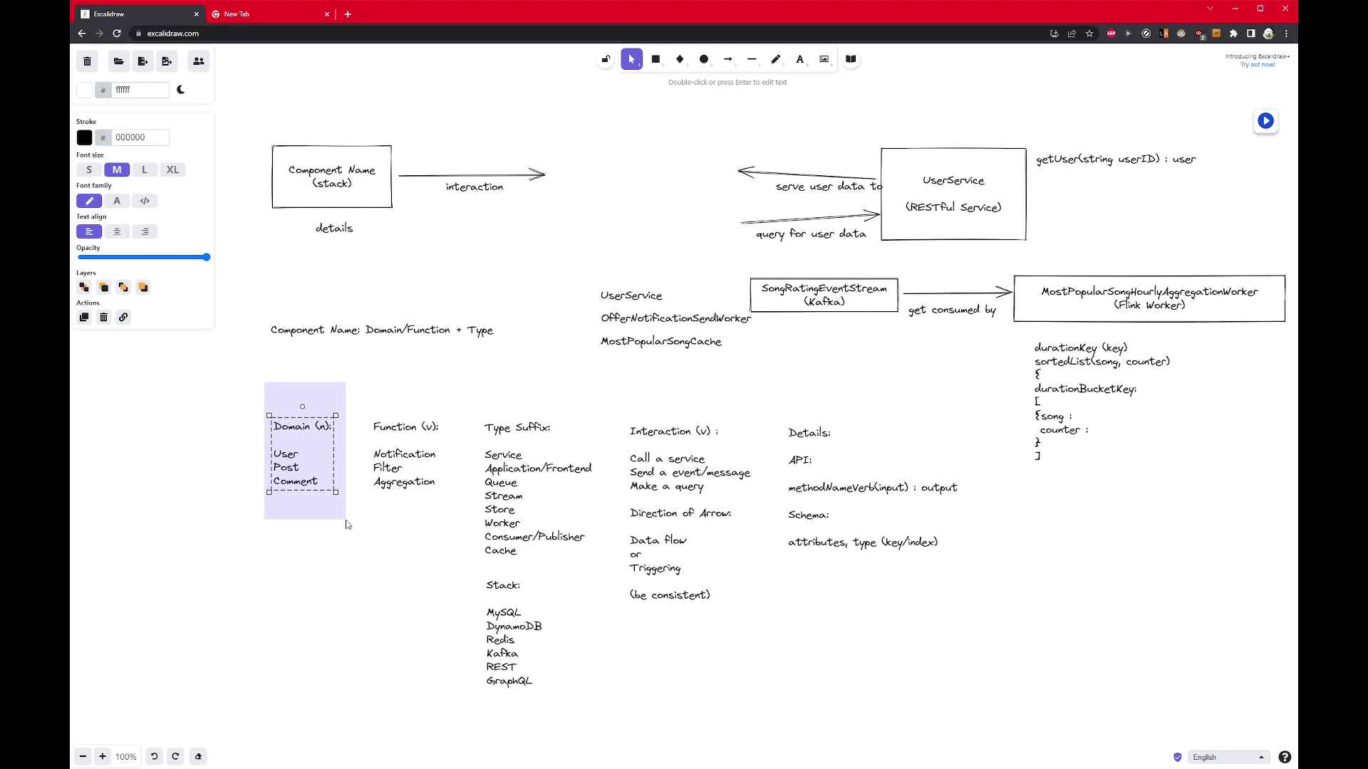
left_click_drag(346, 525, 347, 525)
left_click_drag(354, 401, 457, 505)
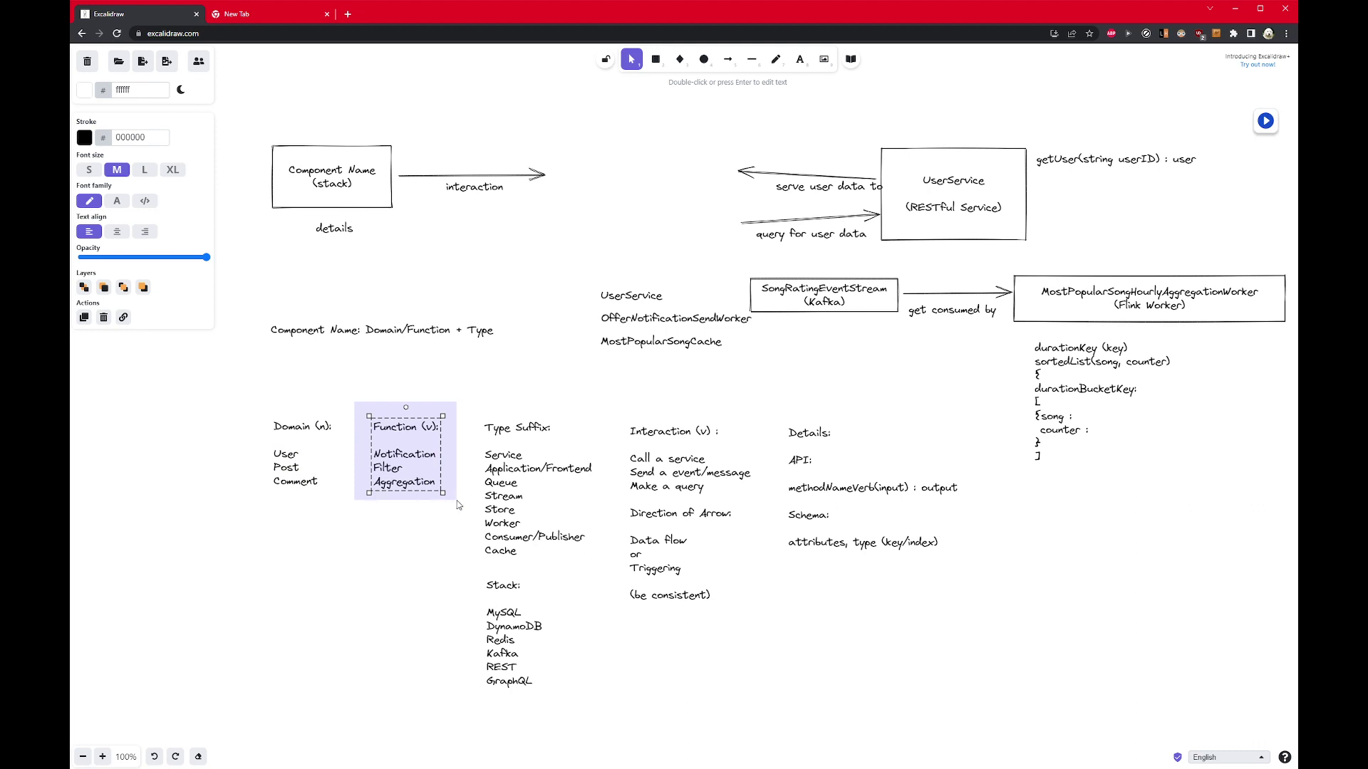
left_click_drag(458, 505, 467, 532)
left_click(377, 622)
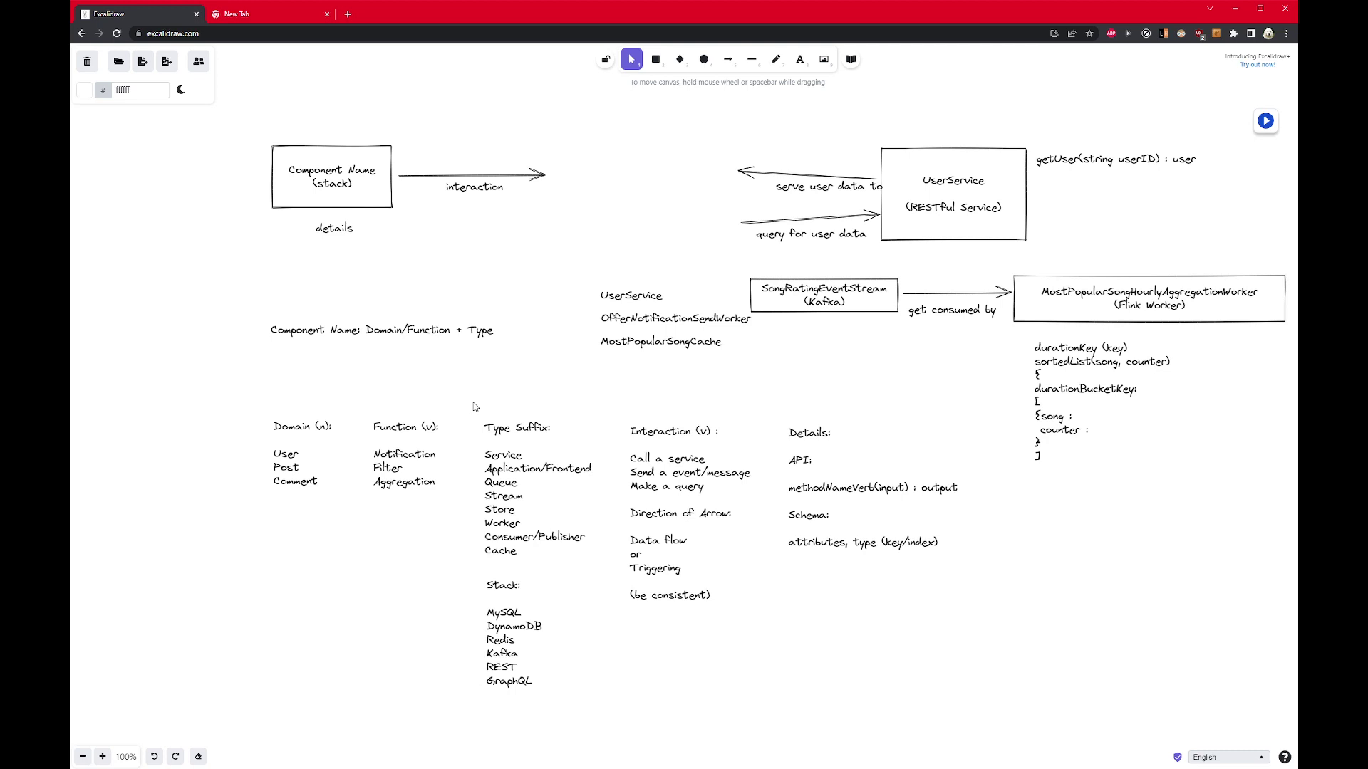
left_click_drag(345, 398, 460, 533)
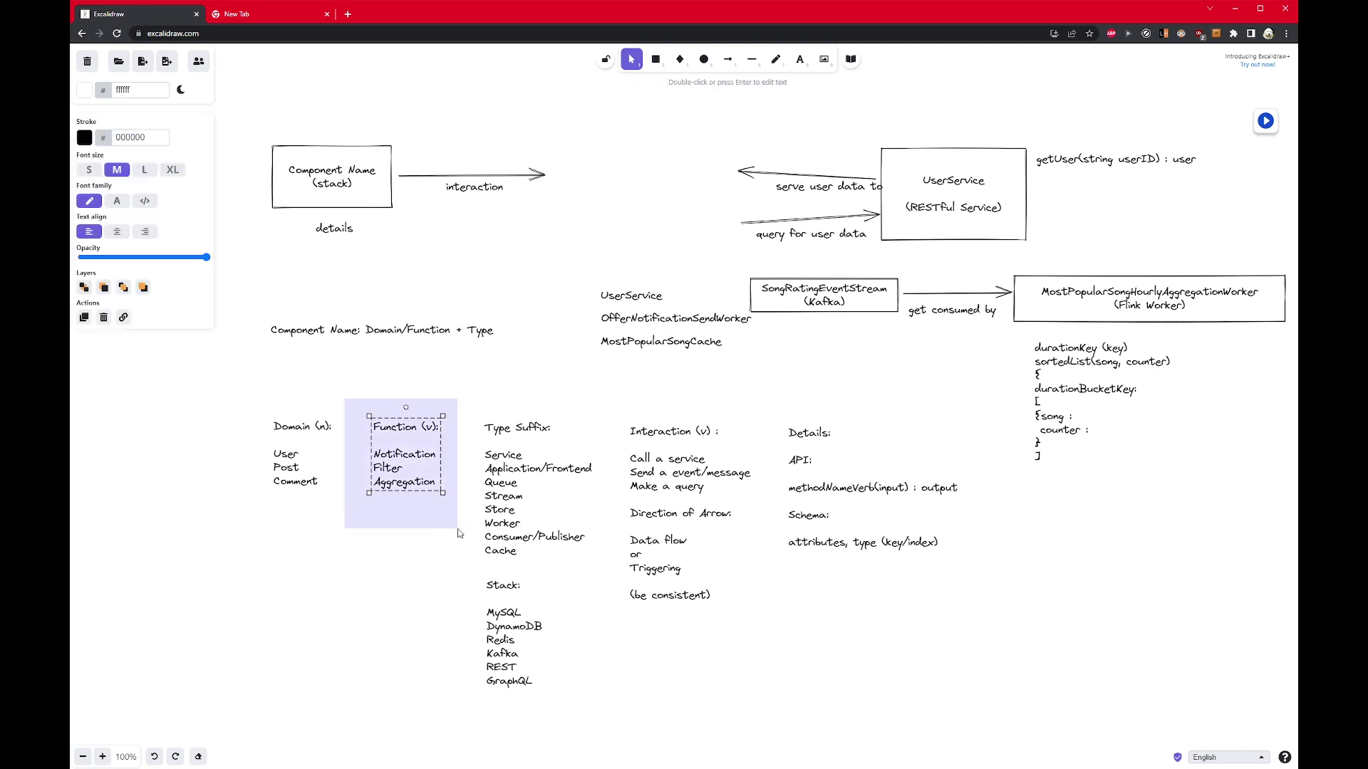
left_click(376, 562)
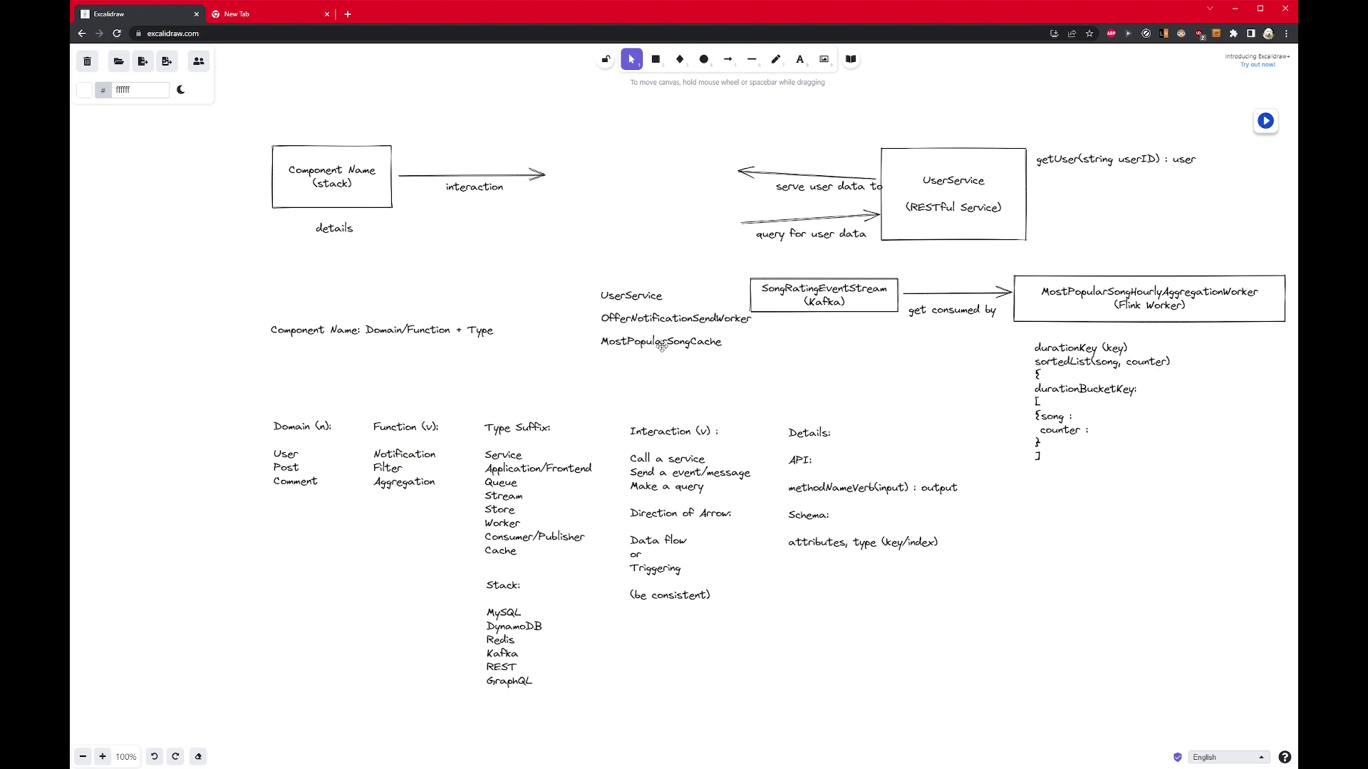
left_click_drag(670, 344, 668, 341)
left_click(657, 319)
double_click(657, 319)
left_click(733, 318)
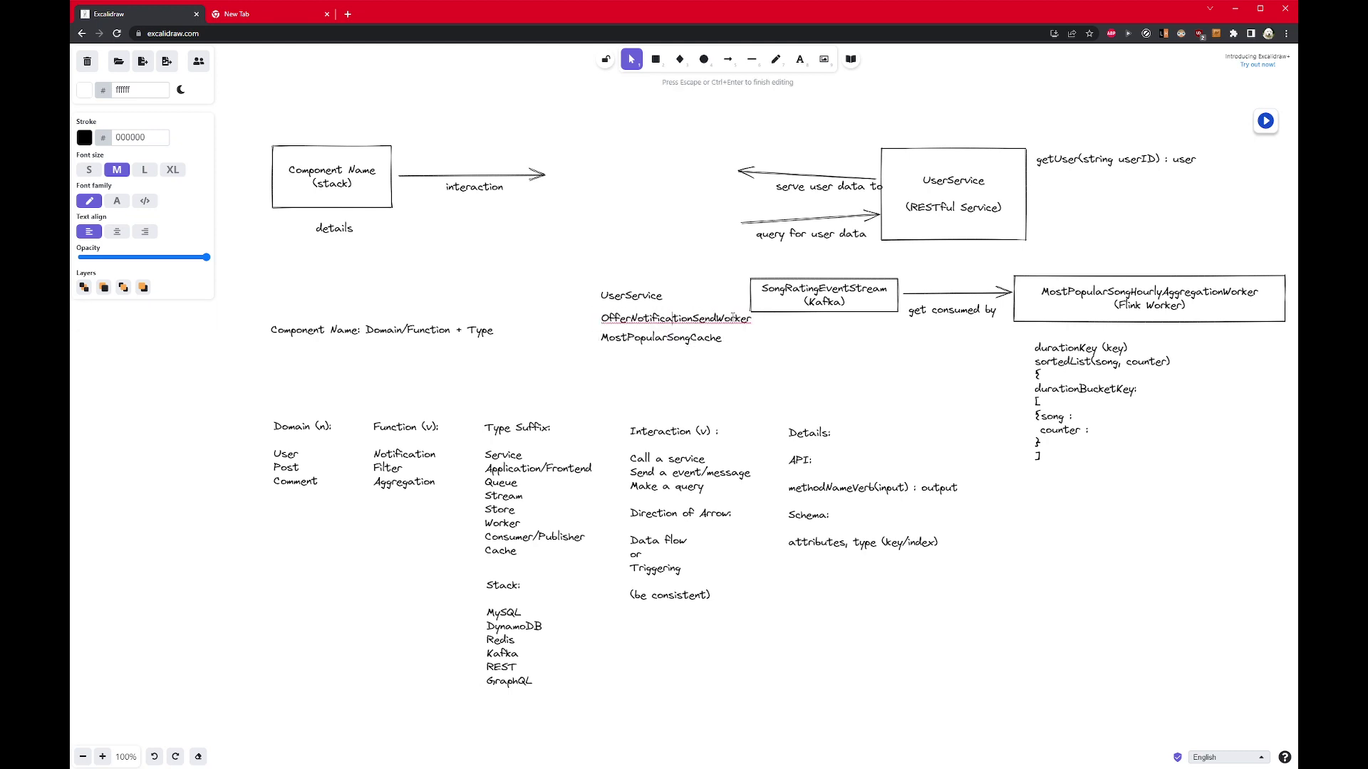
left_click_drag(716, 319, 575, 325)
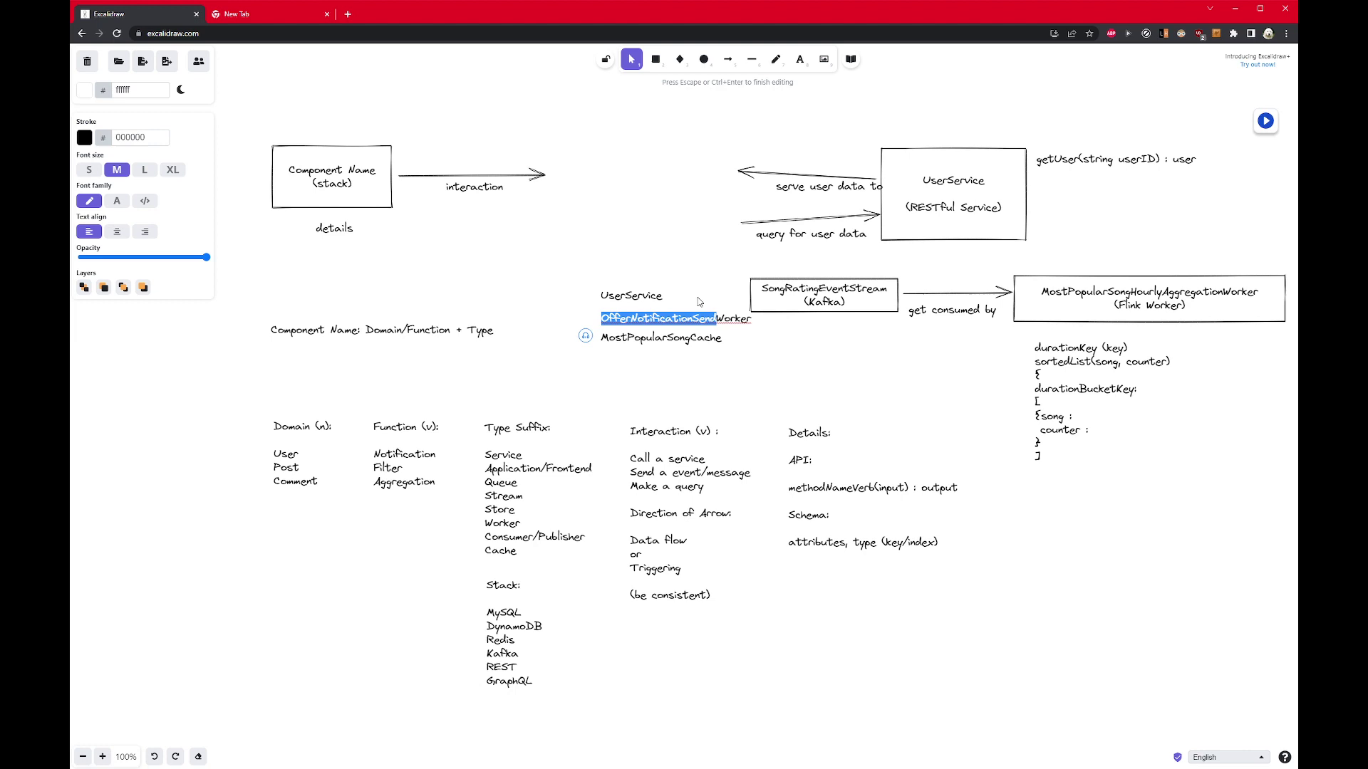
left_click(634, 349)
double_click(694, 339)
left_click(694, 339)
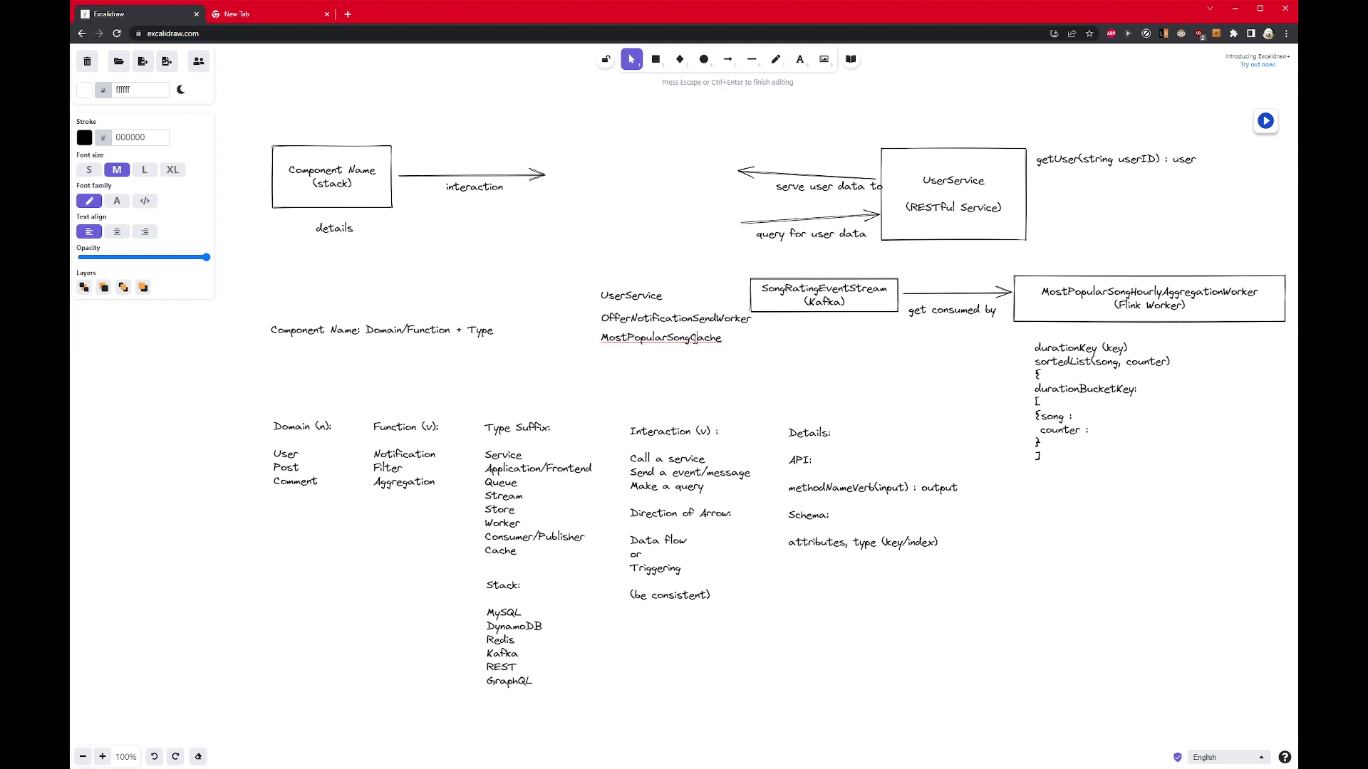
left_click_drag(694, 339, 506, 361)
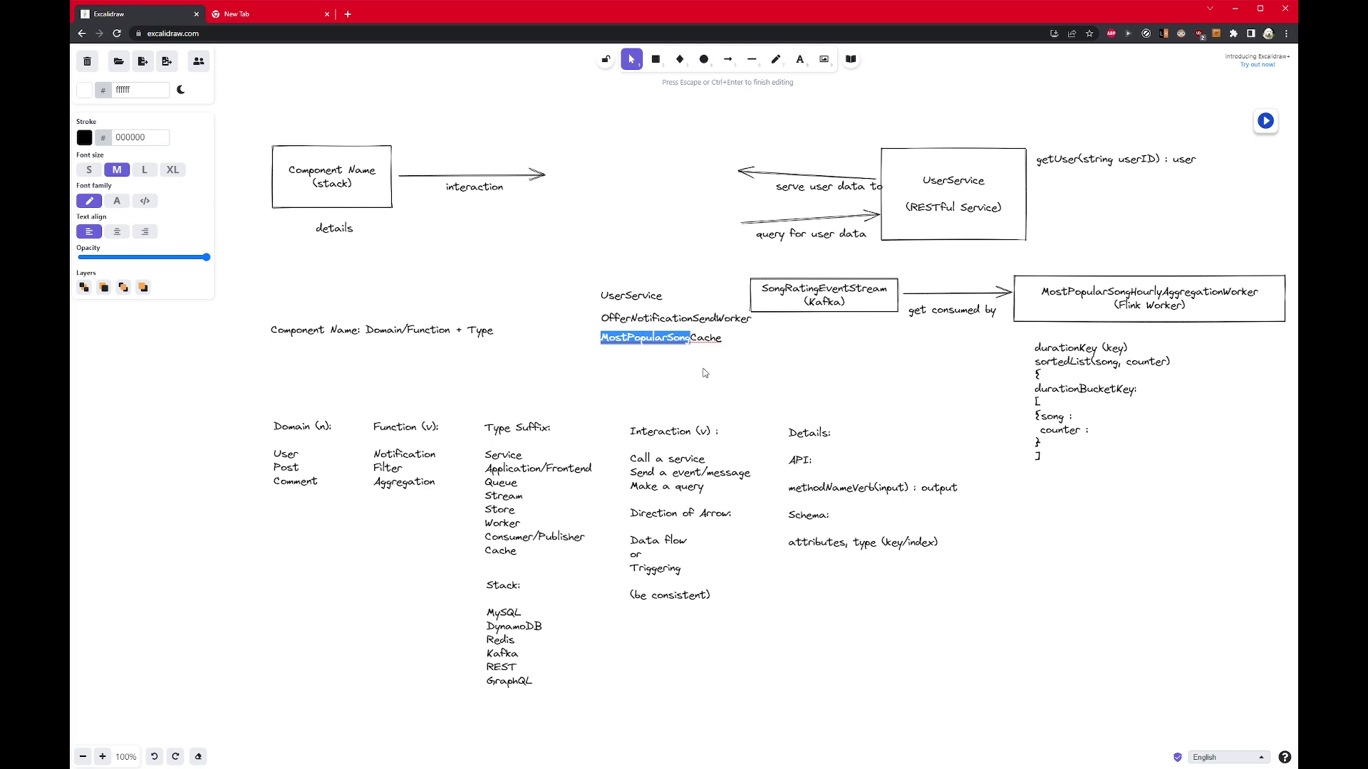
left_click(647, 384)
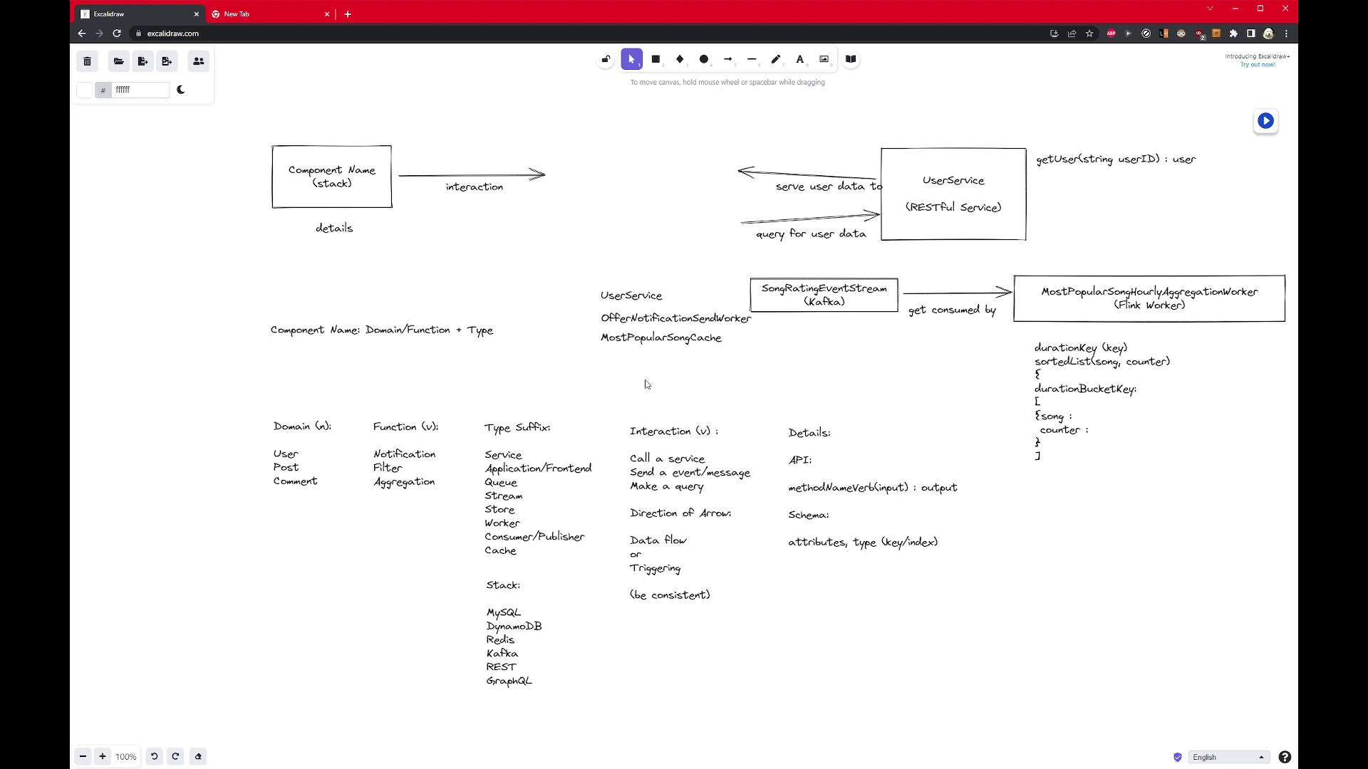
Step: Move the three example component names slightly left and down
left_click_drag(595, 279, 761, 358)
left_click_drag(655, 314, 601, 331)
left_click(648, 253)
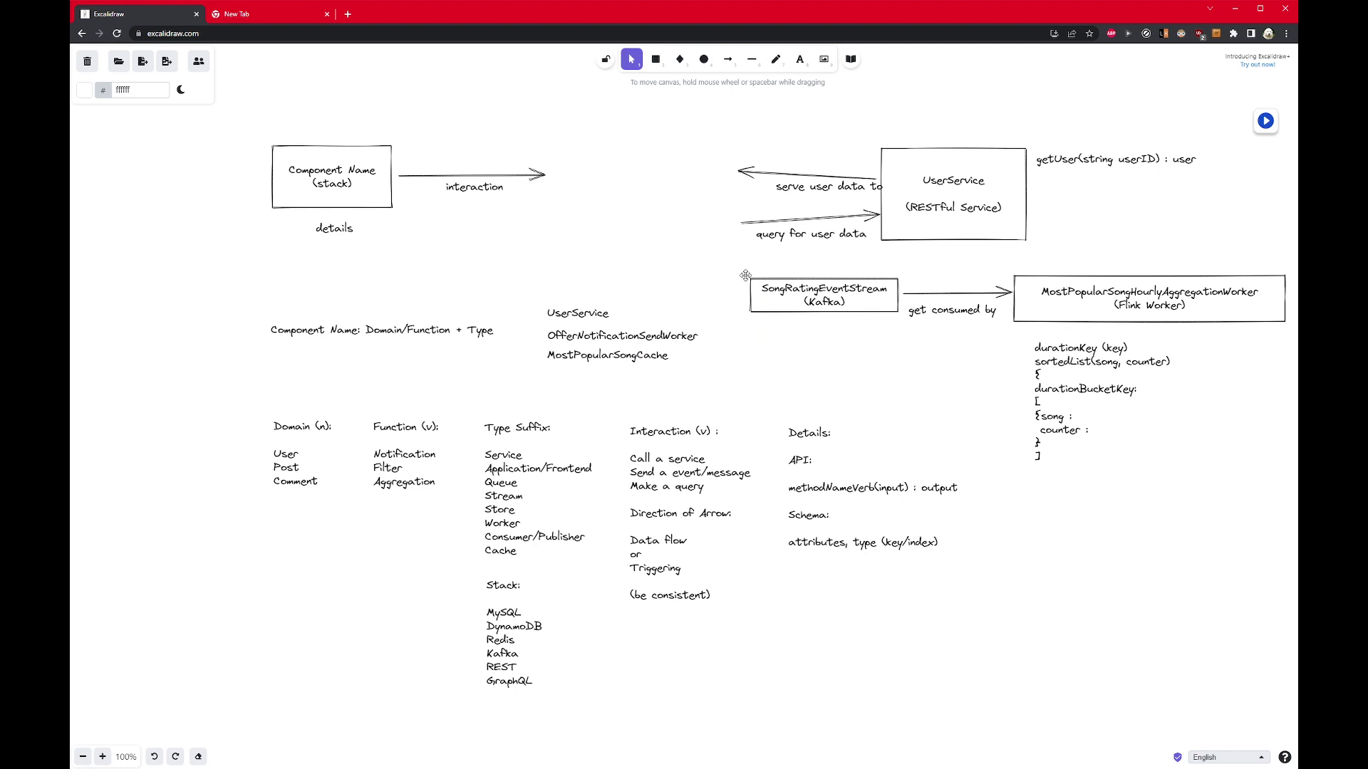
Step: Color the Type Suffix list red
left_click_drag(470, 403, 615, 582)
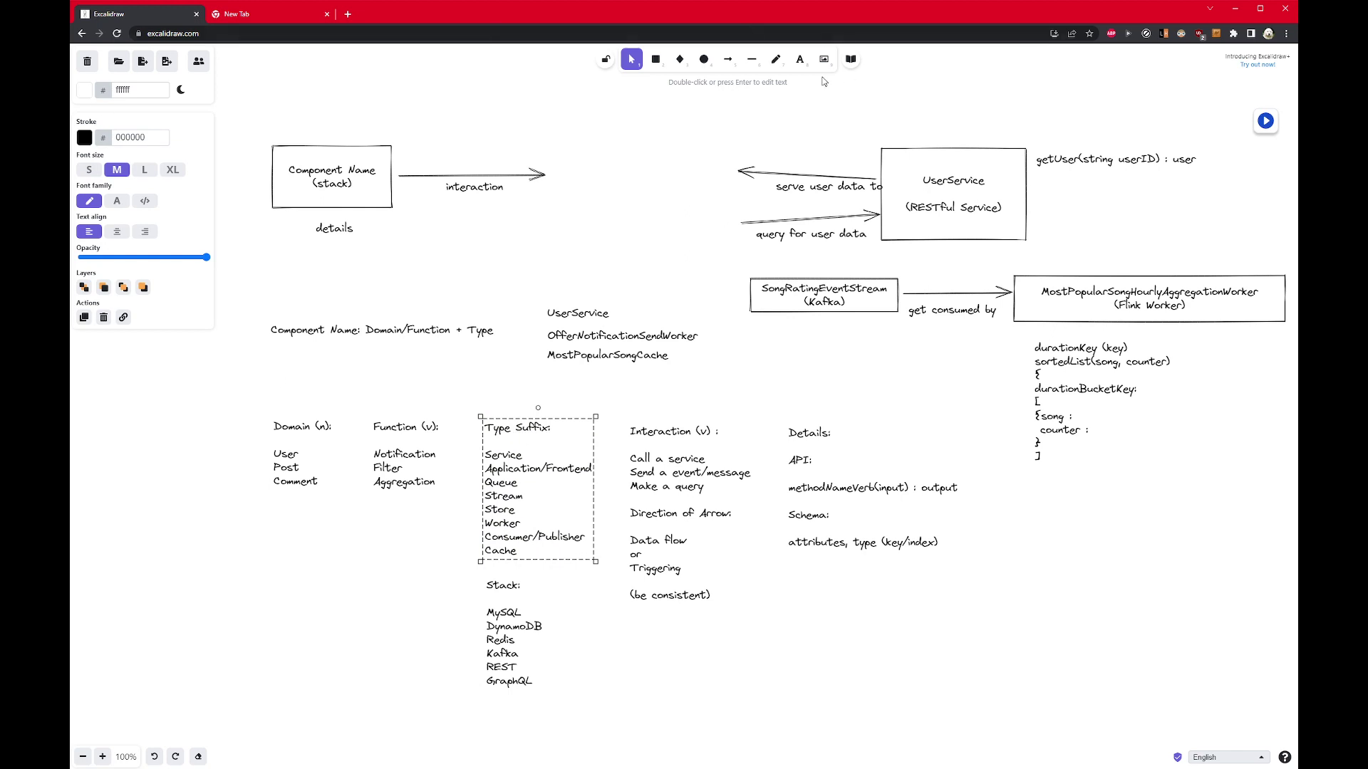
left_click(83, 140)
left_click(148, 159)
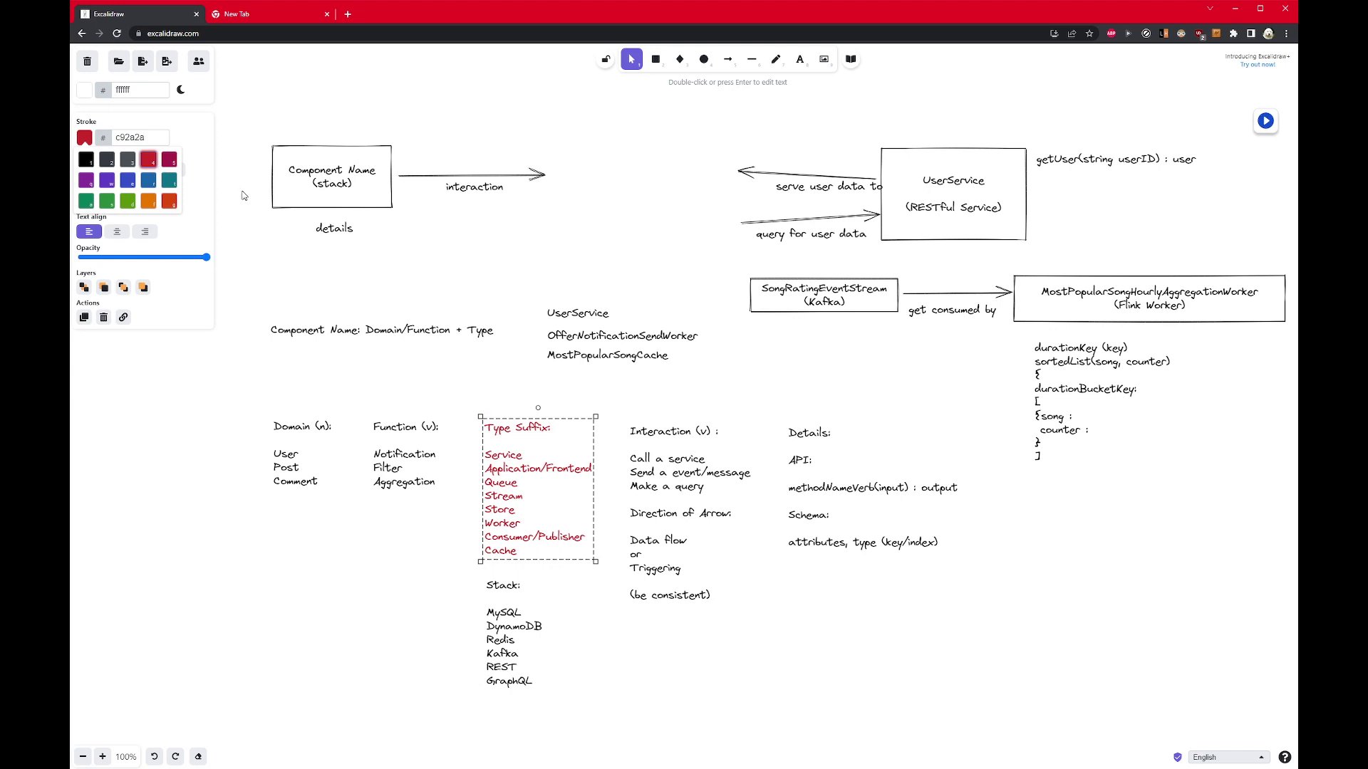
left_click(342, 286)
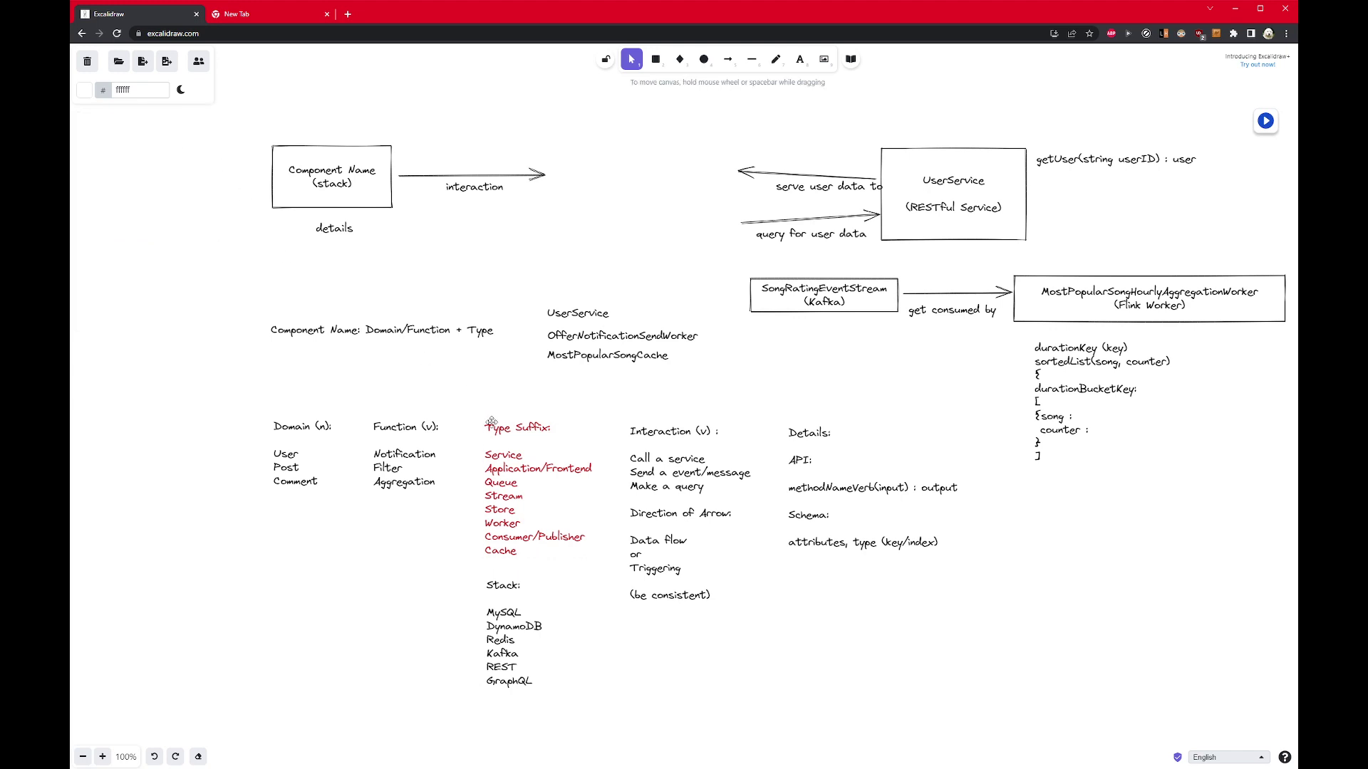
scroll(492, 422, "up", 1)
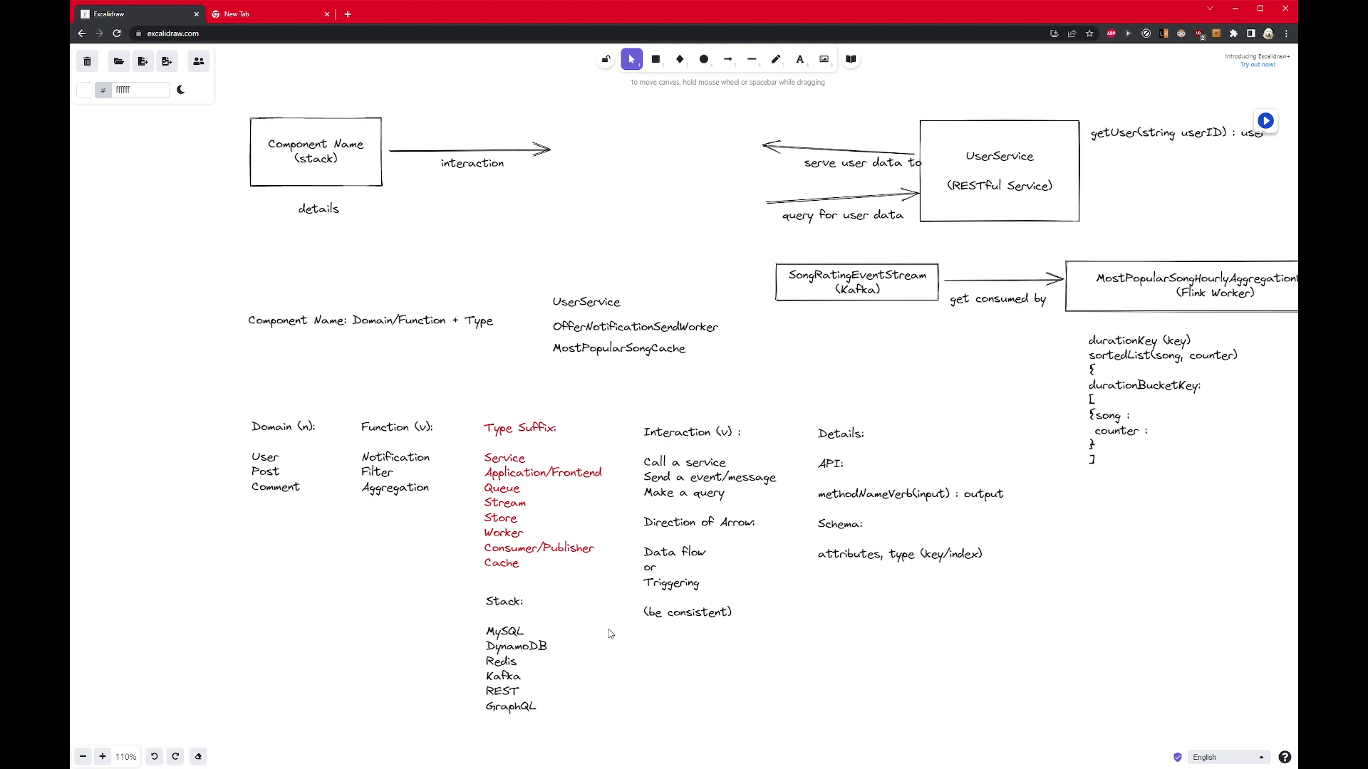
left_click(506, 461)
double_click(506, 462)
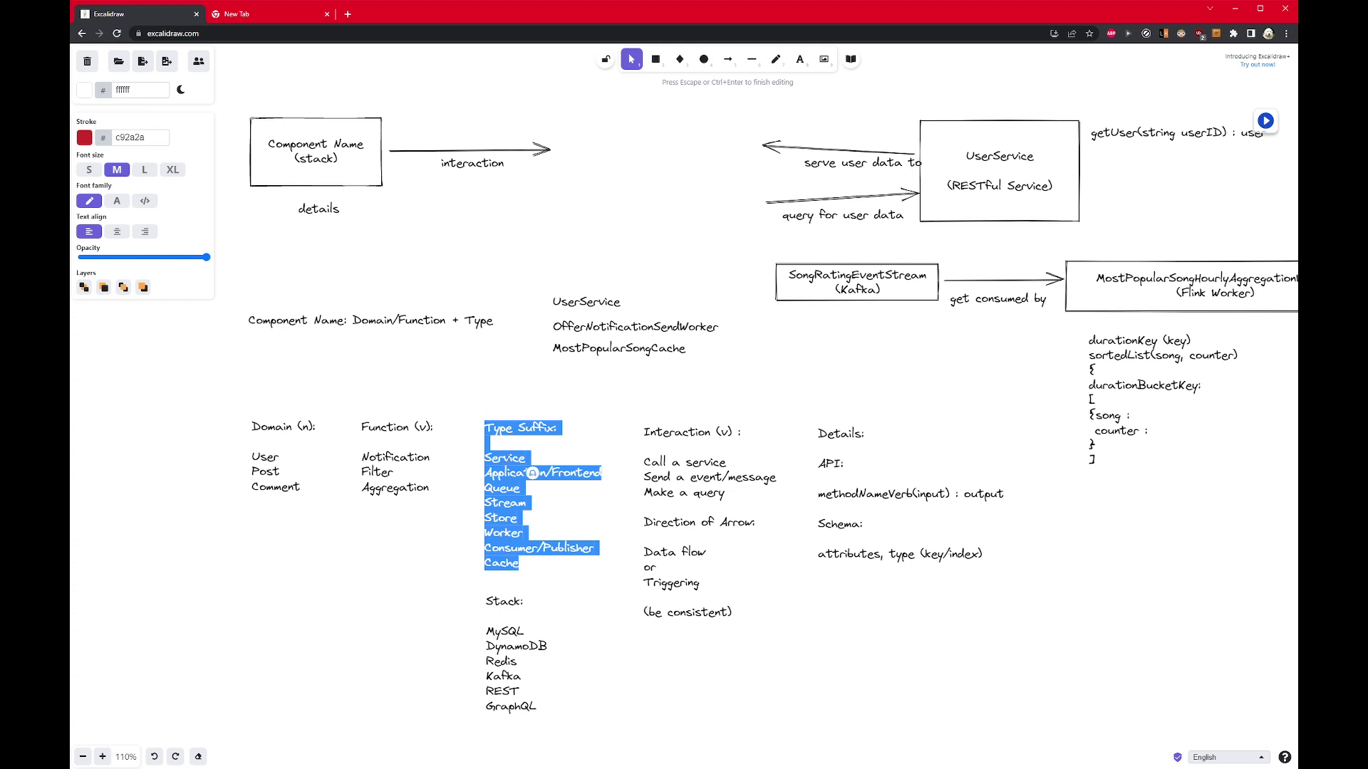
double_click(506, 461)
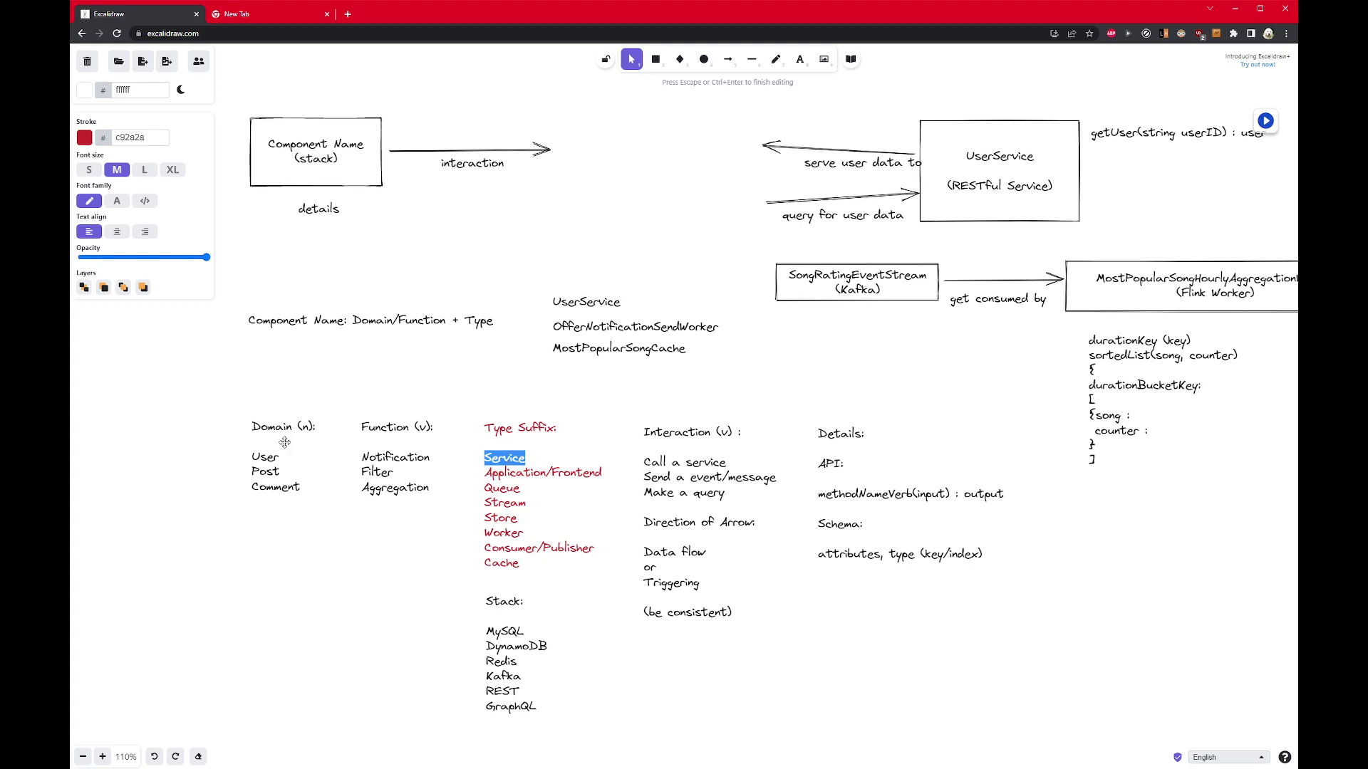
left_click_drag(485, 473, 602, 474)
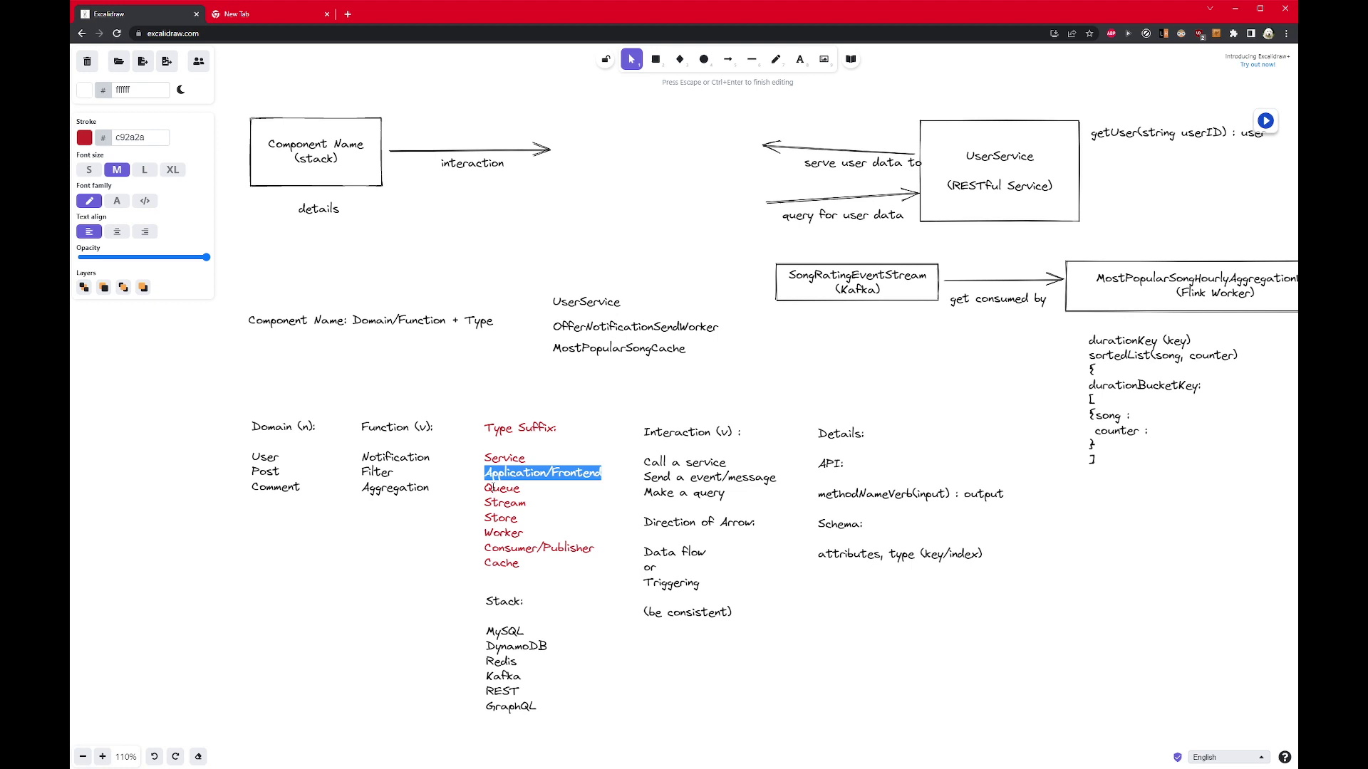
double_click(501, 488)
double_click(496, 502)
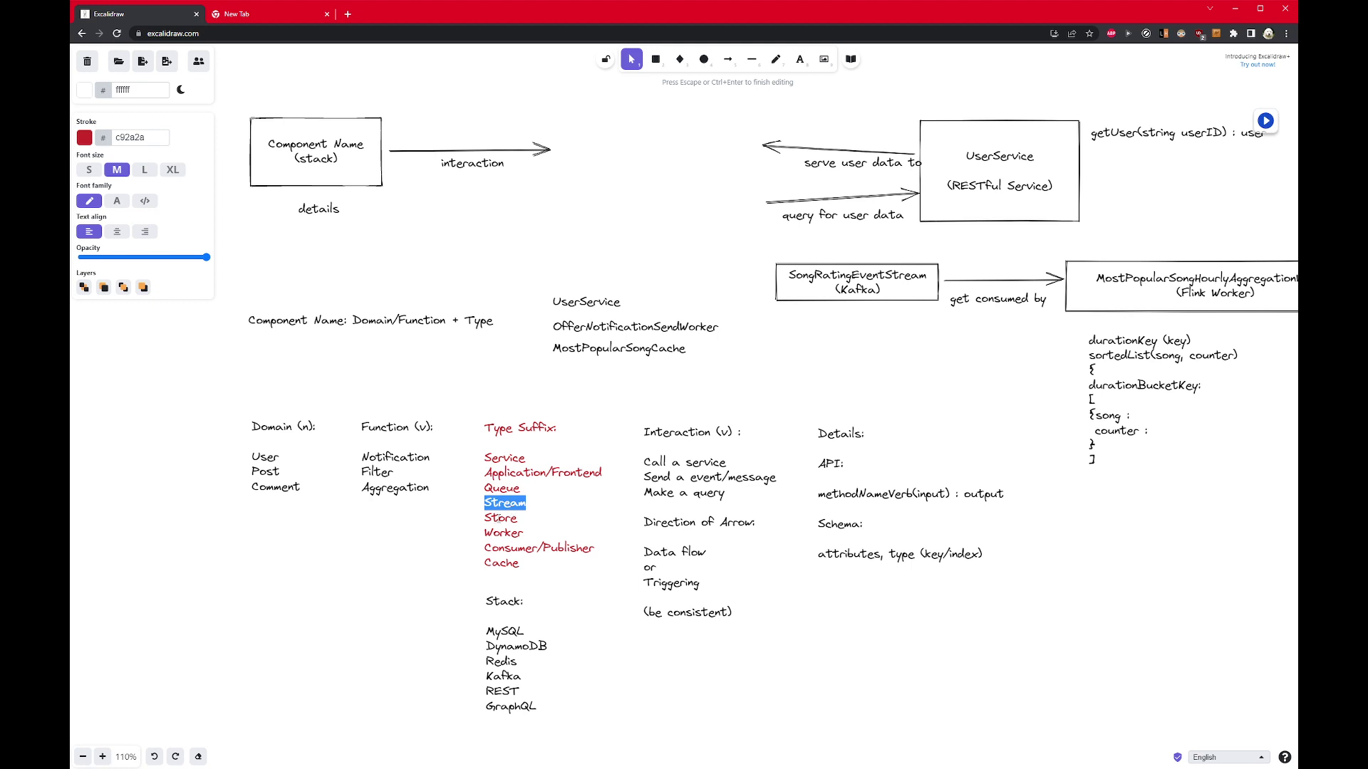
double_click(499, 518)
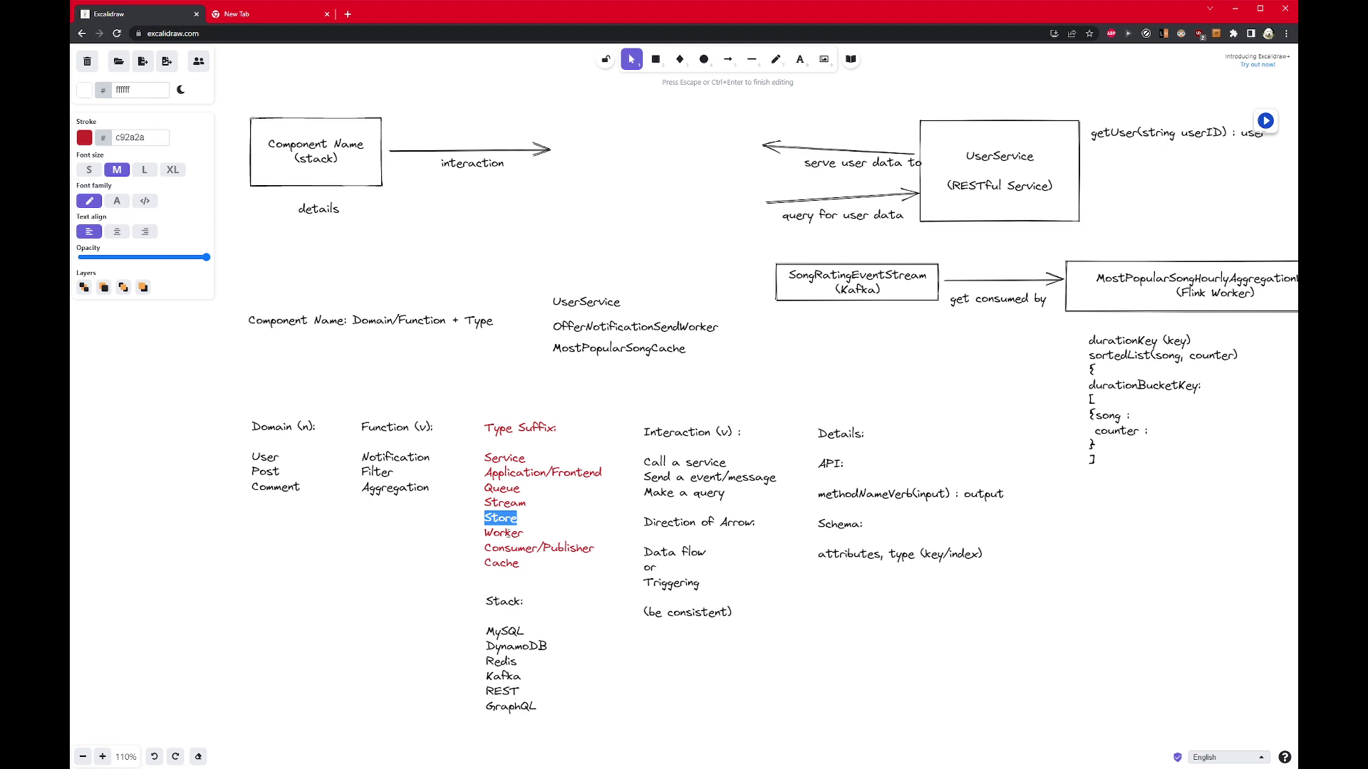
double_click(498, 534)
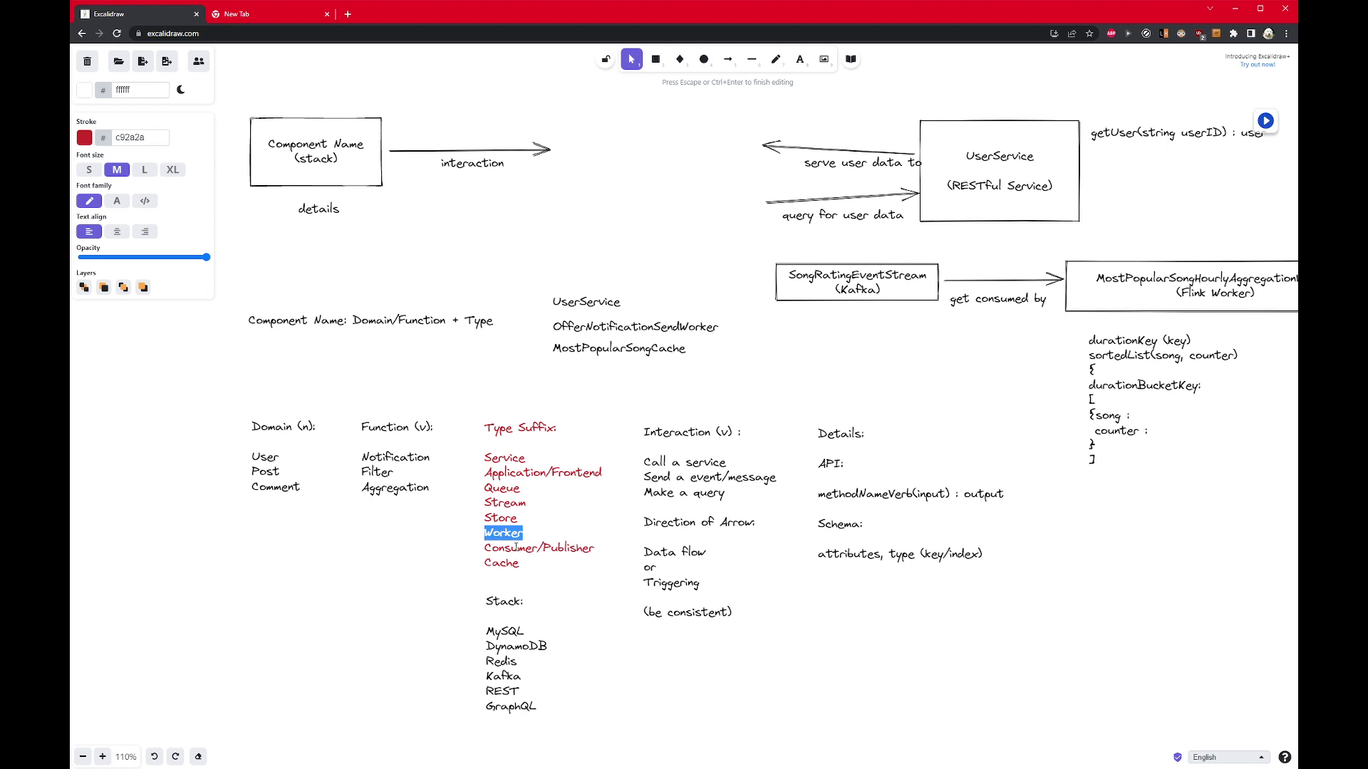
double_click(517, 550)
key("shift+End")
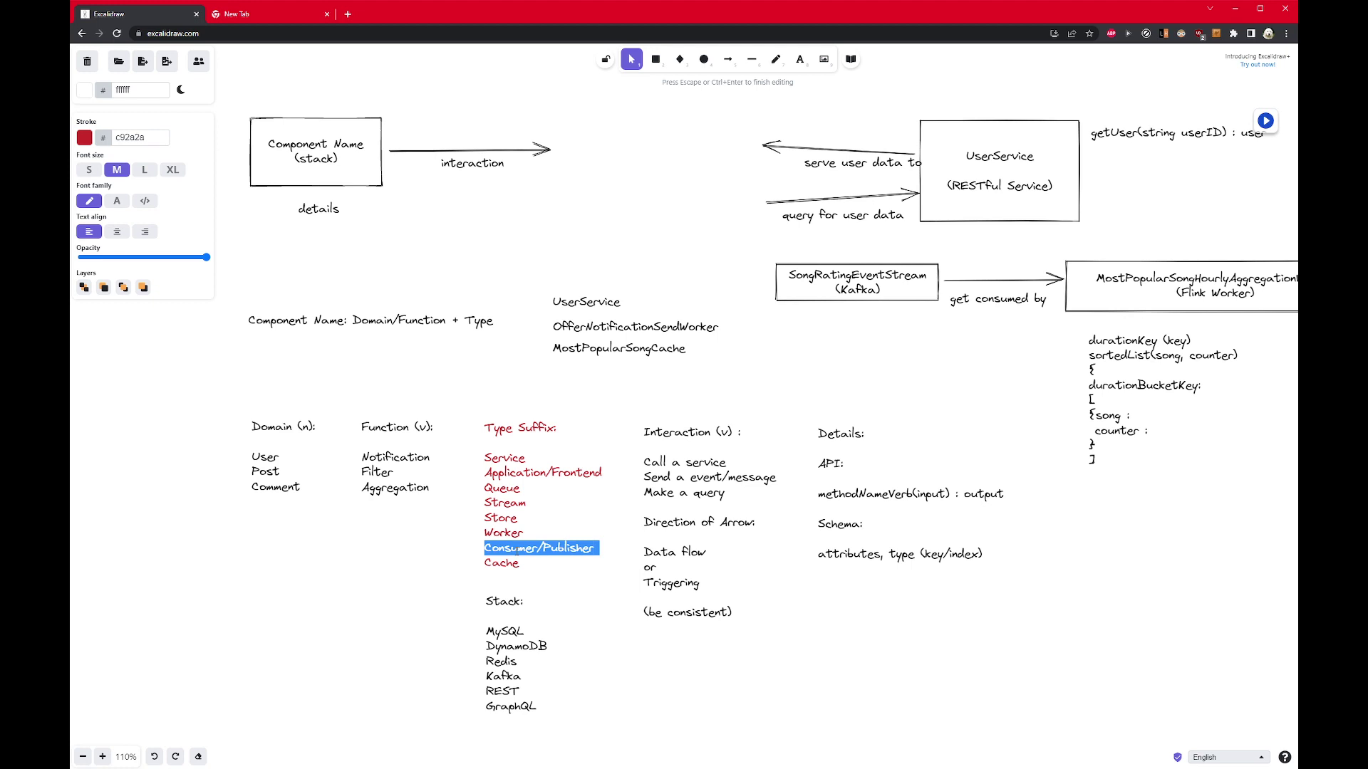
left_click(517, 595)
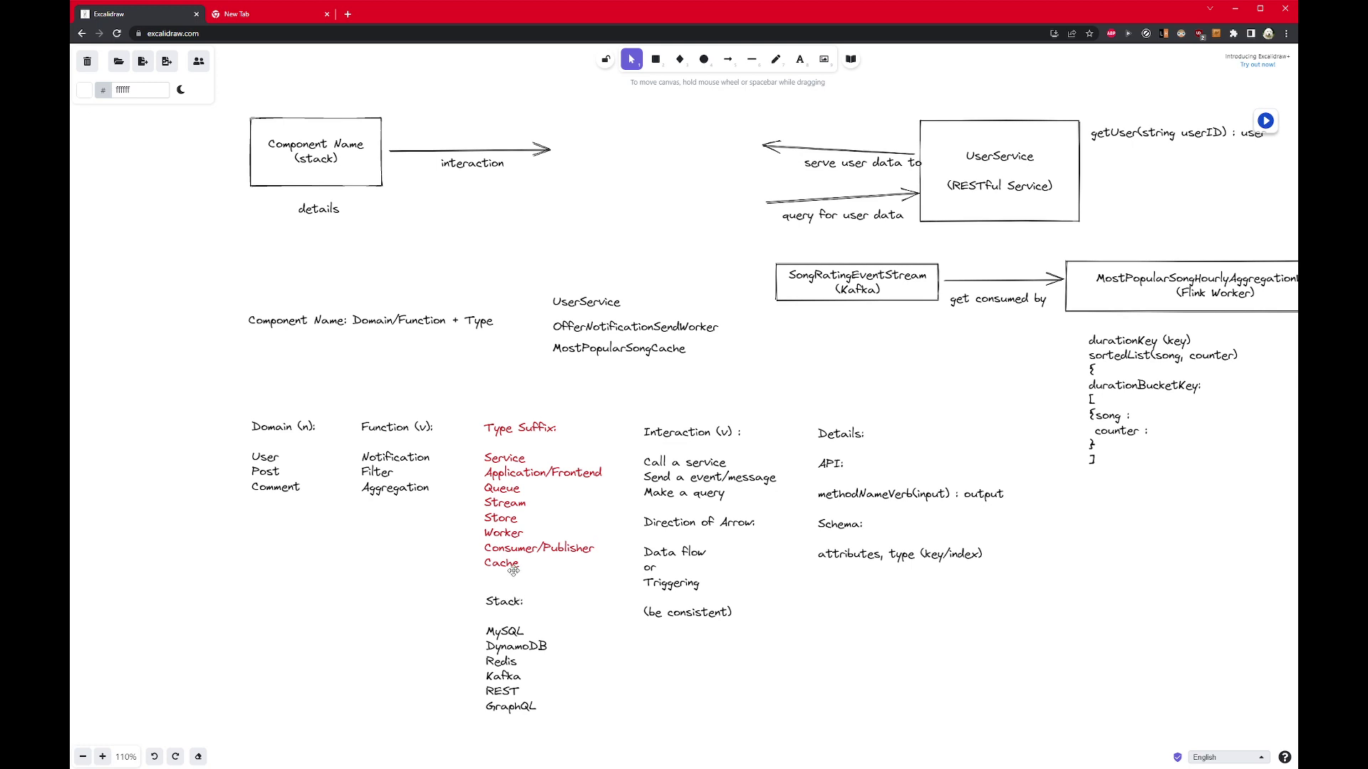
double_click(513, 563)
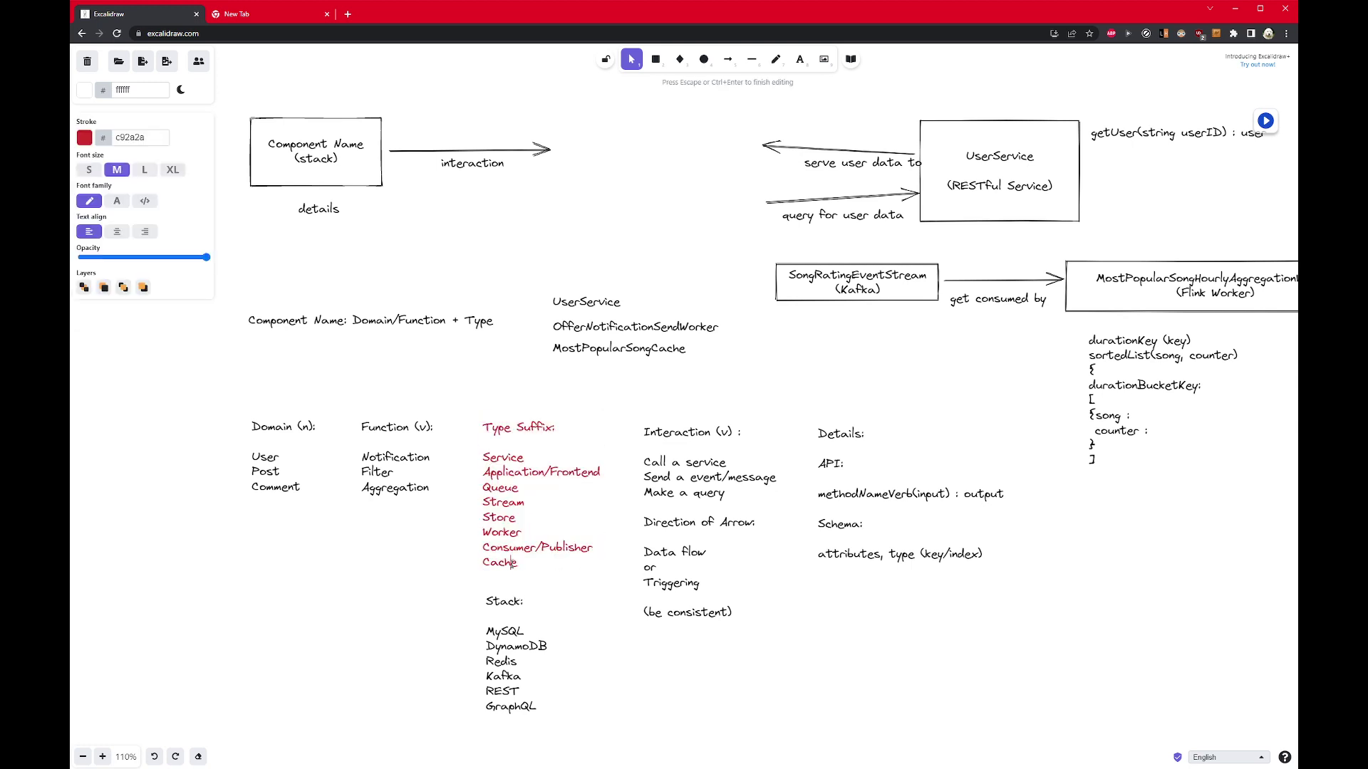
double_click(509, 563)
left_click(382, 582)
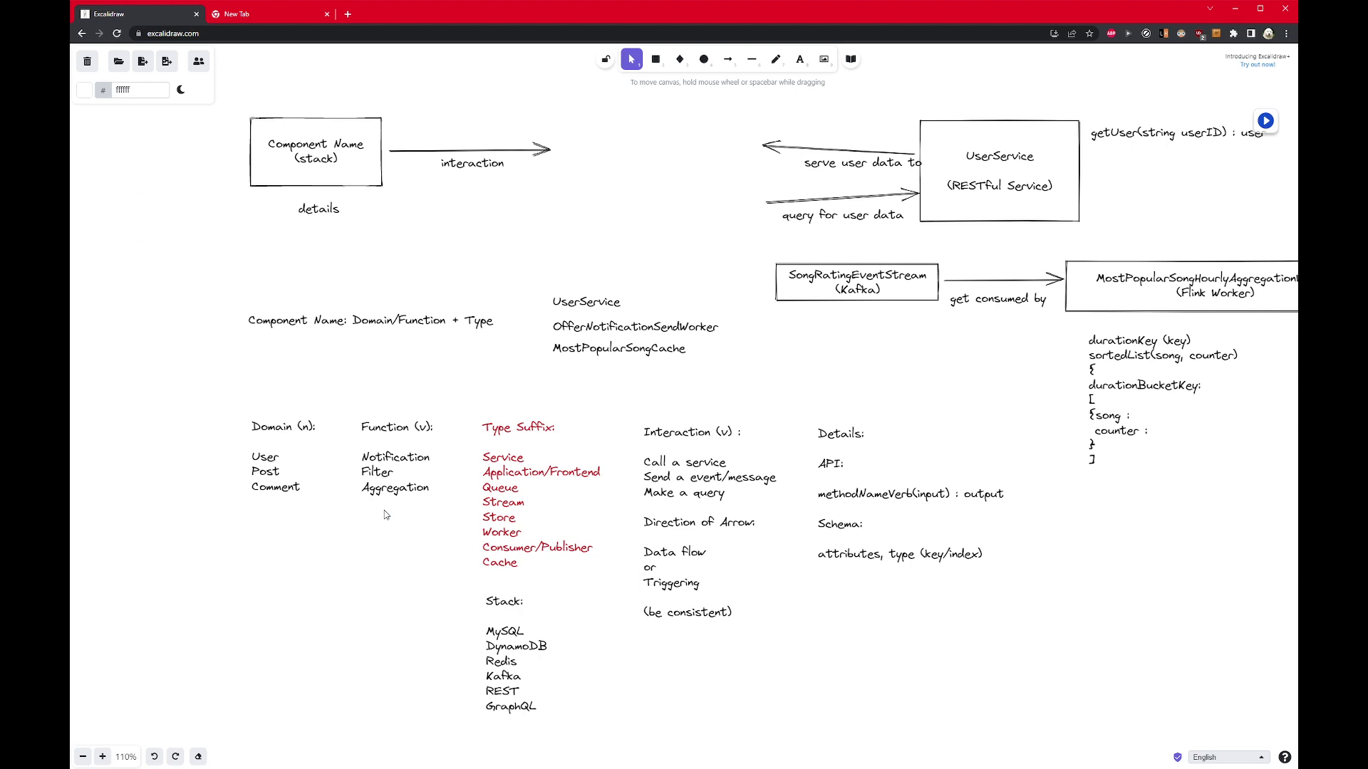
left_click_drag(443, 595, 618, 727)
left_click_drag(416, 568, 585, 730)
left_click(586, 731)
left_click_drag(1125, 583, 1180, 575)
scroll(1077, 340, "down", 2, "ctrl")
scroll(1135, 315, "down", 2, "ctrl")
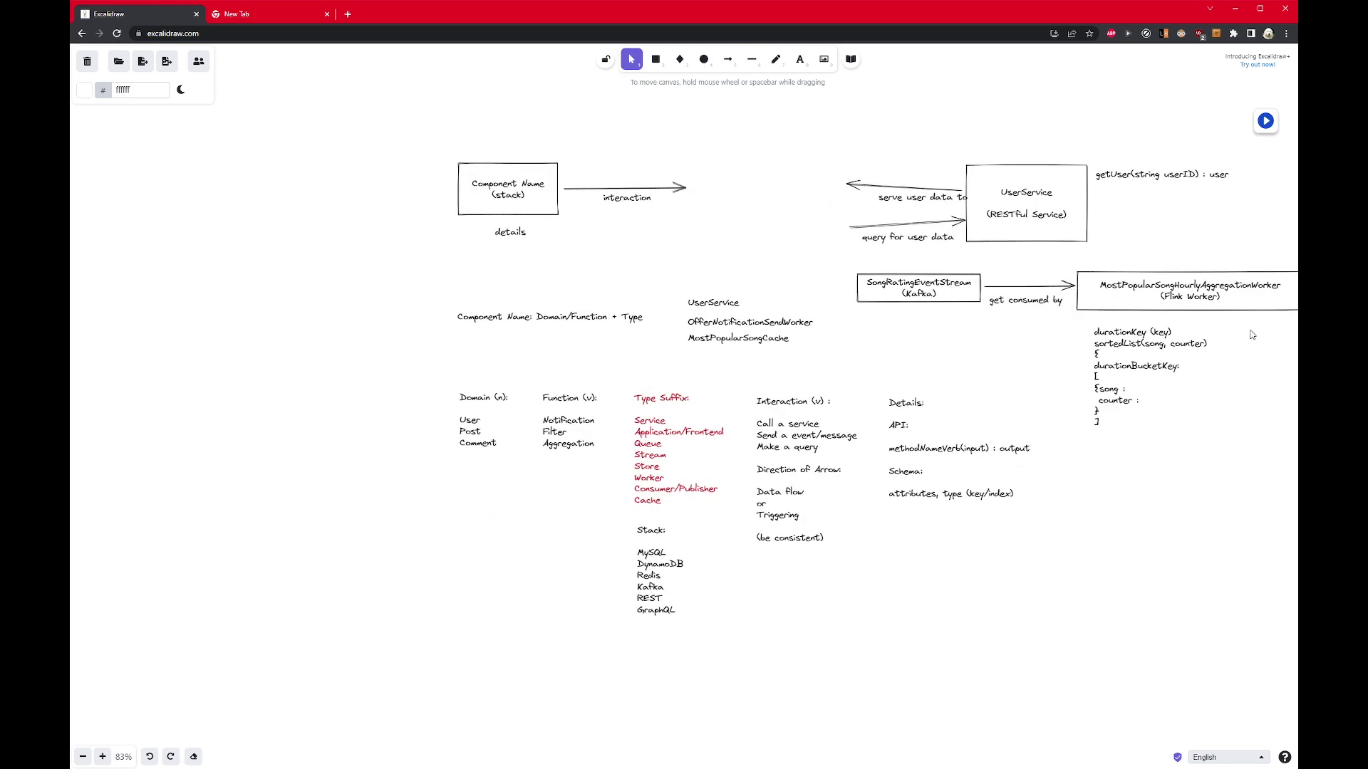
right_click(1220, 489)
left_click(1222, 486)
right_click(1173, 465)
left_click_drag(1114, 440, 929, 449)
scroll(901, 356, "up", 3, "ctrl")
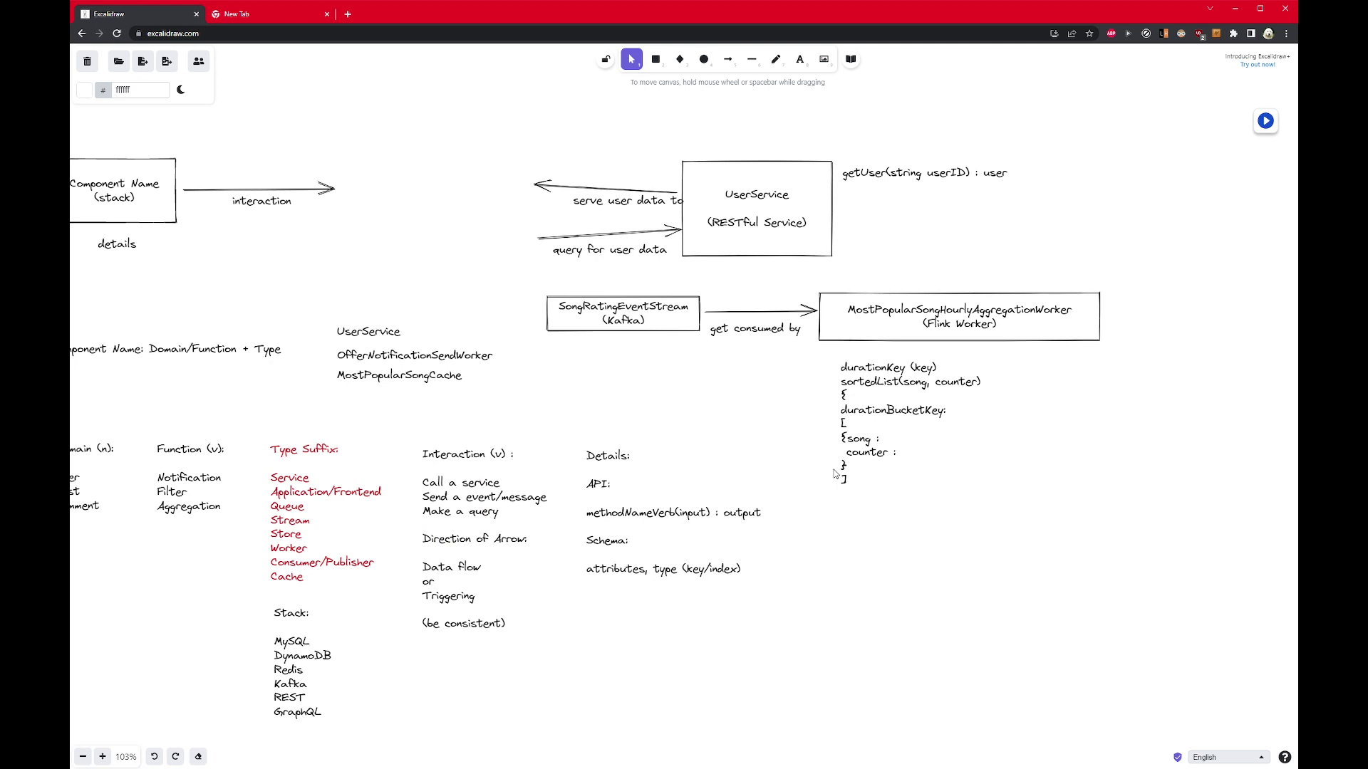
scroll(855, 471, "down", 2, "ctrl")
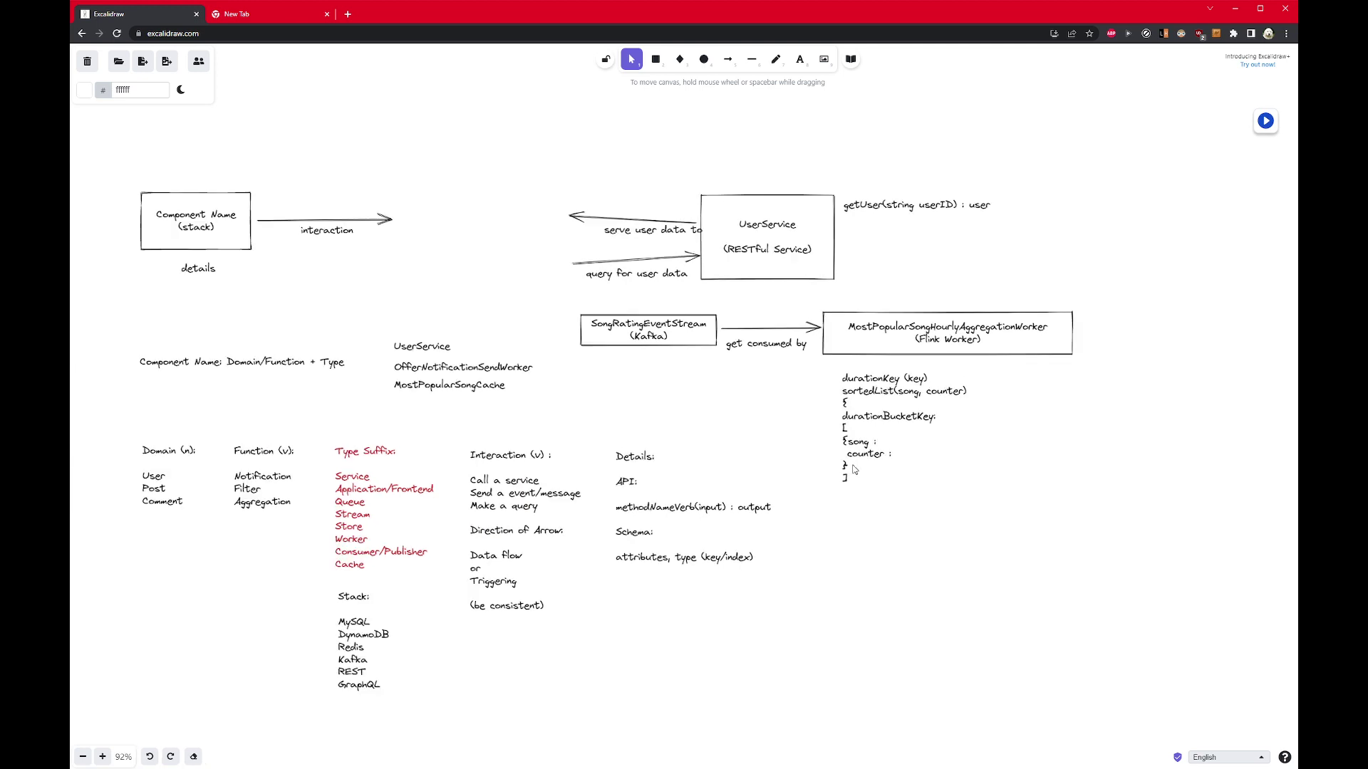
right_click(511, 285)
left_click(487, 253)
scroll(502, 249, "down", 1)
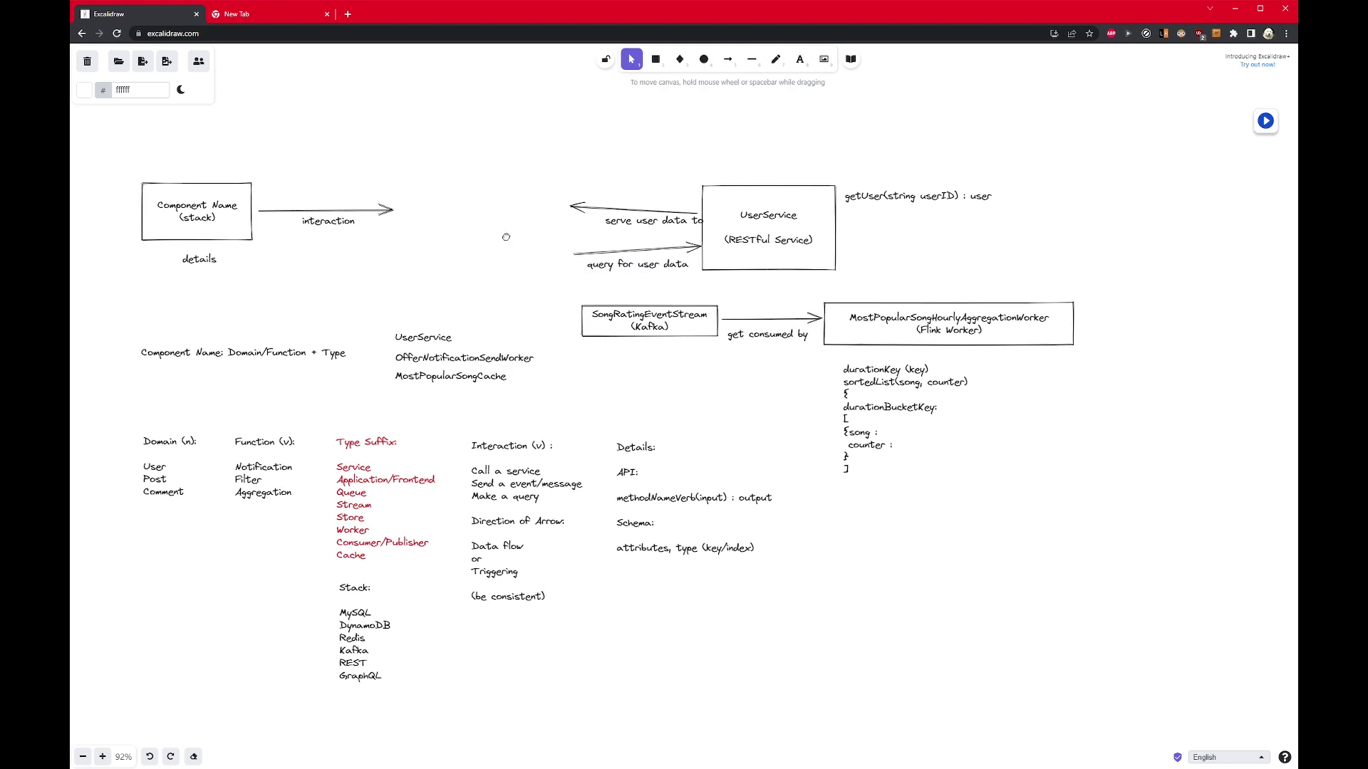
scroll(487, 258, "up", 1, "ctrl")
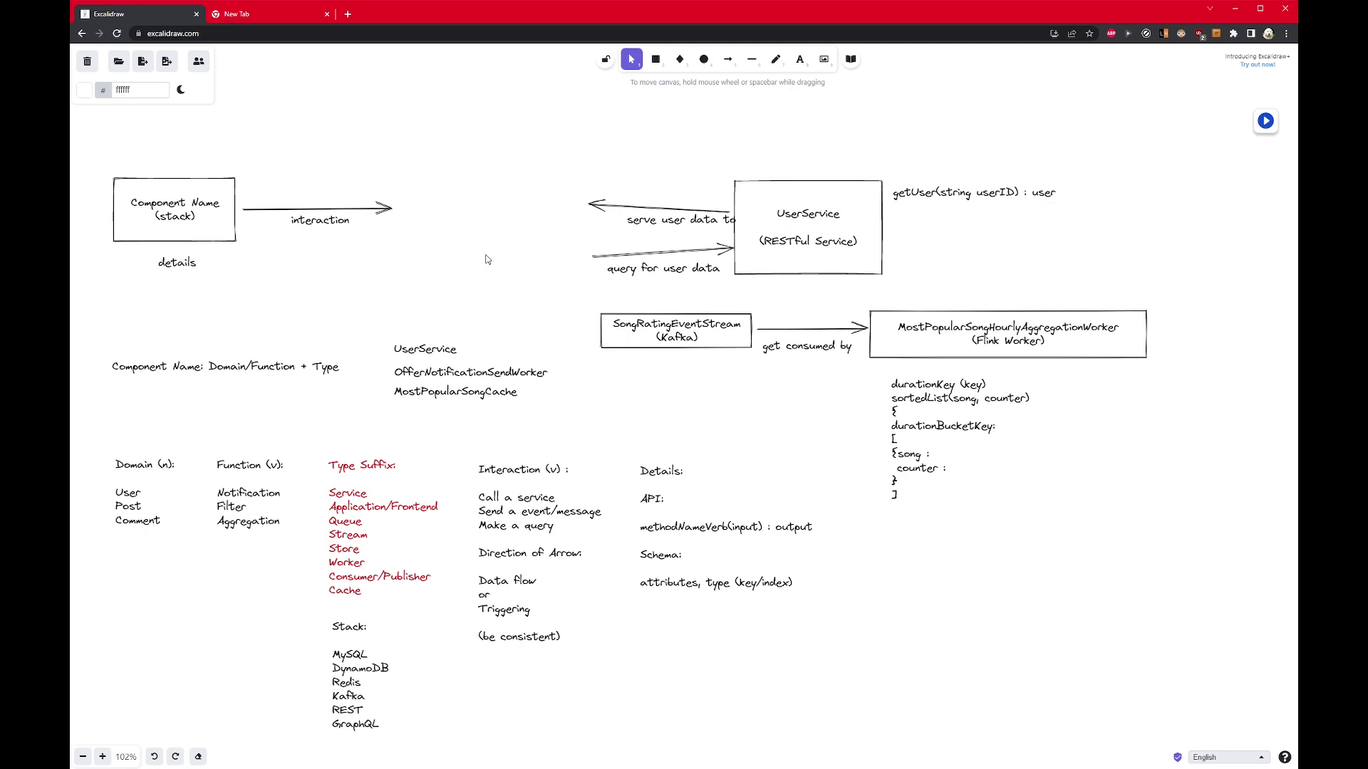
Step: Inspect the UserService, Flink Worker and SongRatingEventStream labels without changing them
left_click(812, 240)
double_click(813, 241)
left_click(963, 265)
left_click_drag(570, 145, 1105, 305)
left_click(1148, 269)
left_click_drag(851, 298, 1220, 377)
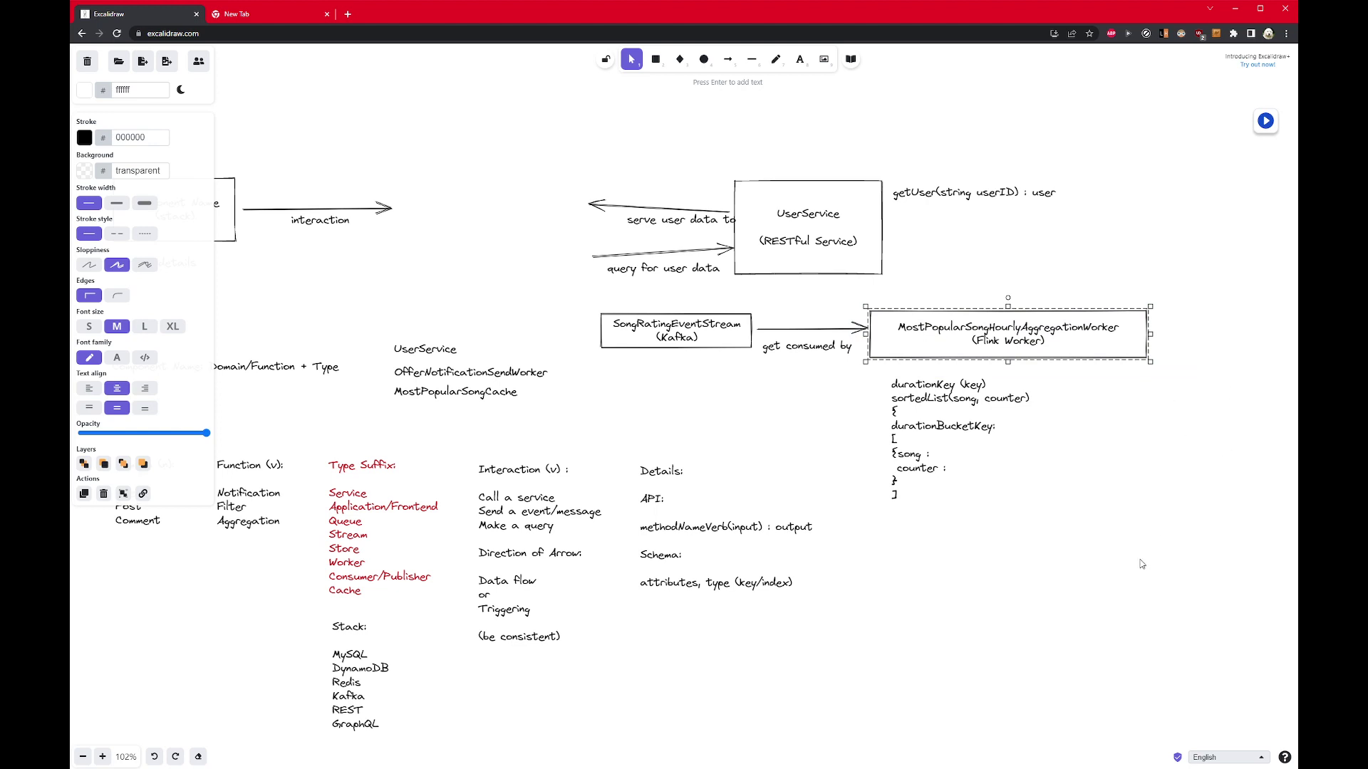
left_click(1013, 632)
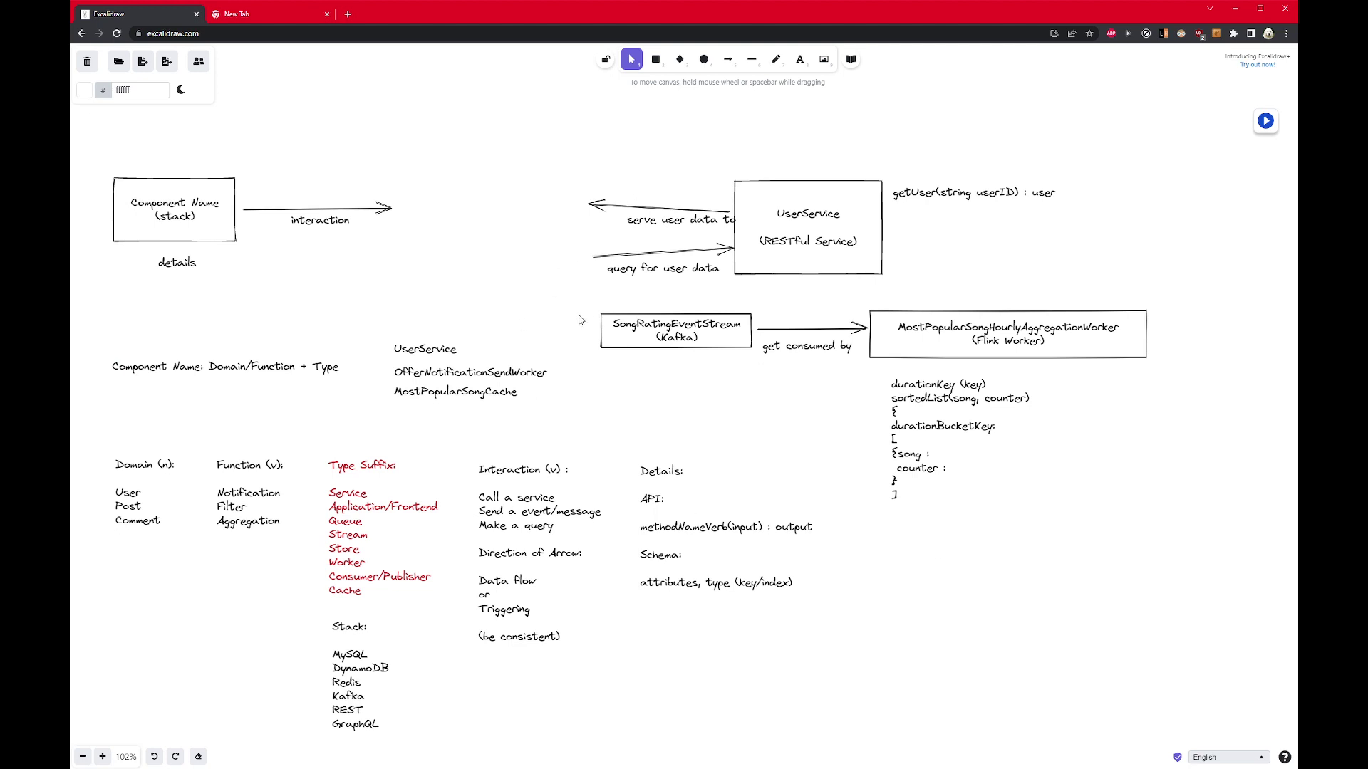
double_click(906, 323)
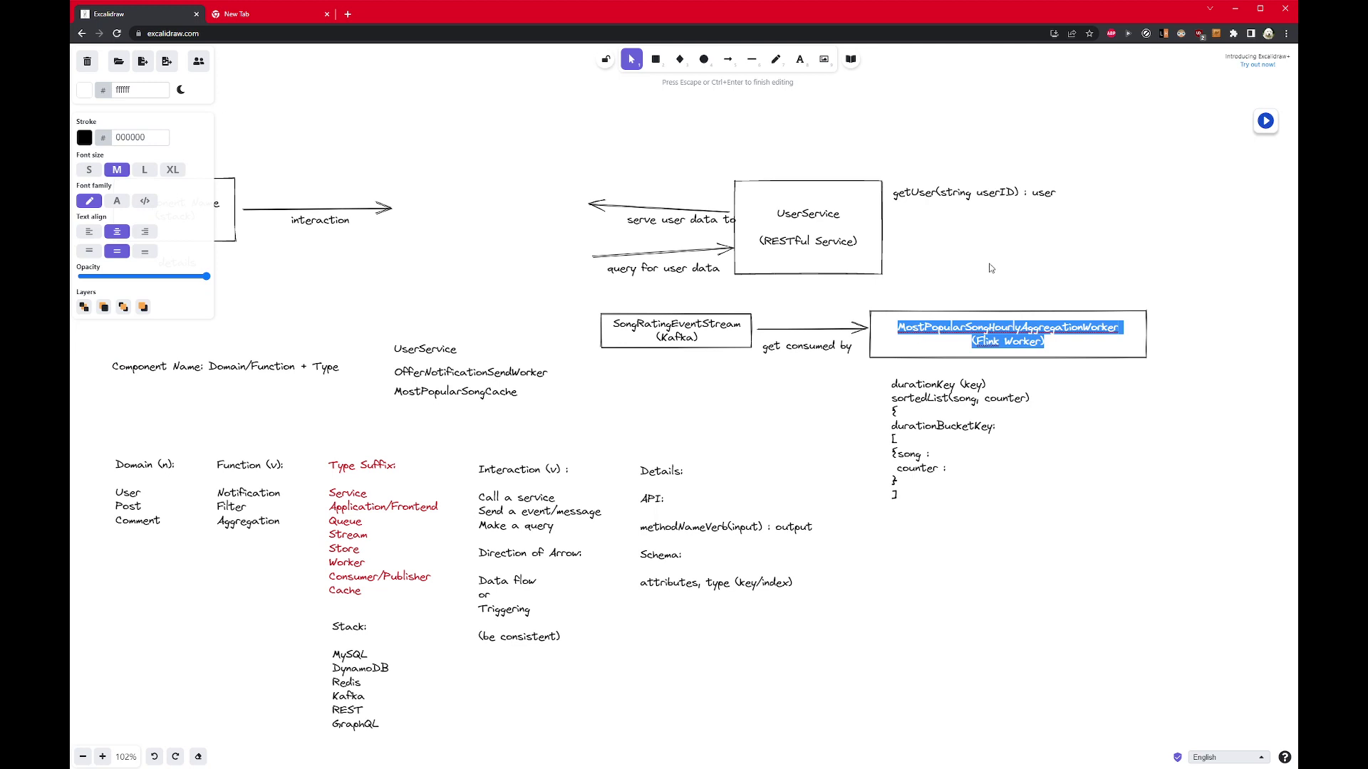
double_click(642, 323)
left_click(649, 392)
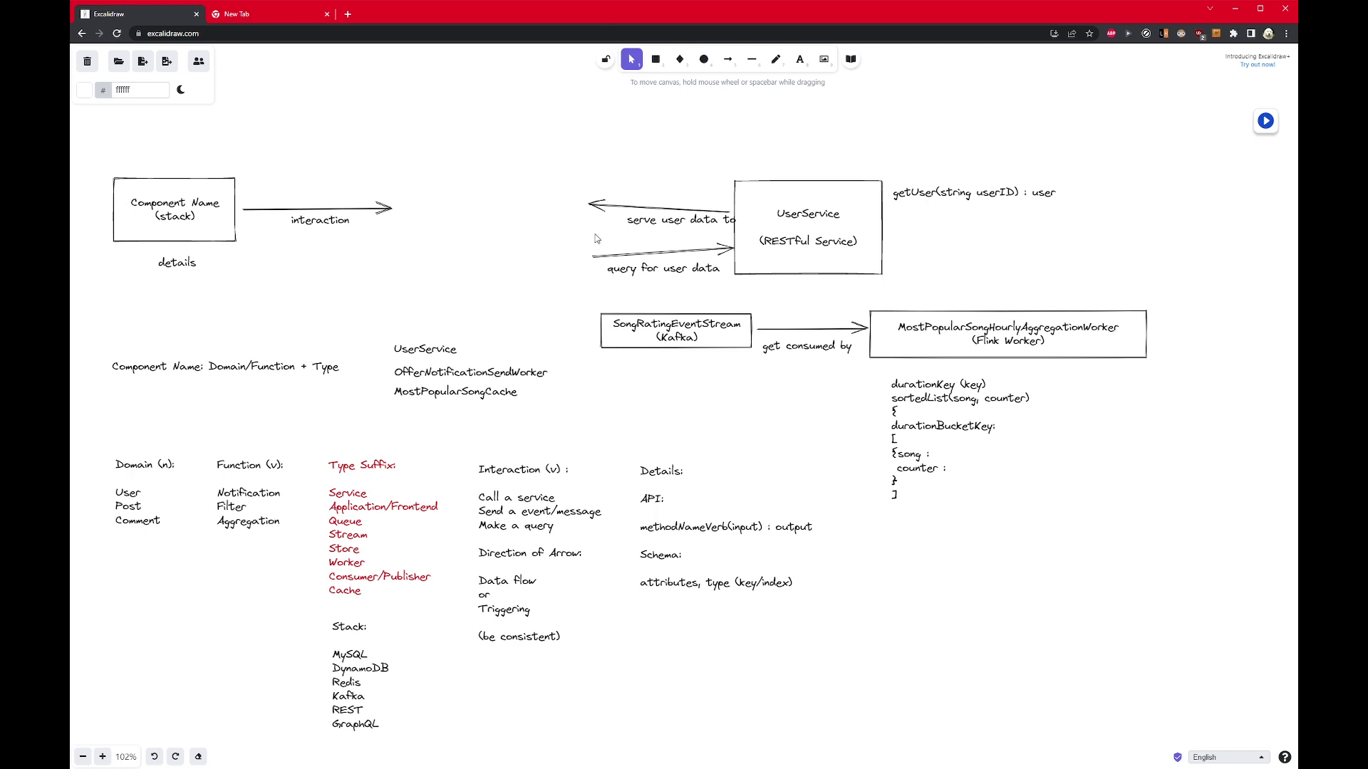
Step: Lower the 'serve user data to' label so it sits between the two arrows
left_click(663, 217)
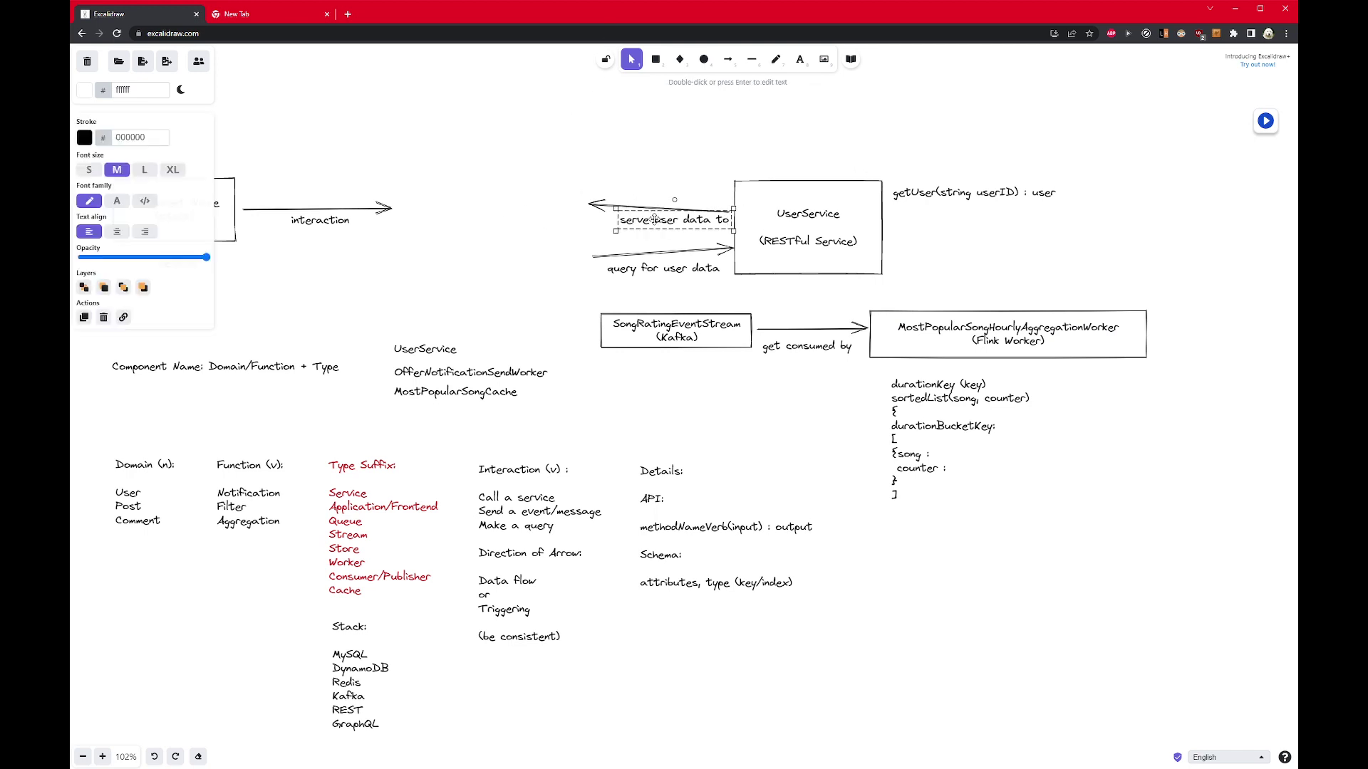
left_click_drag(649, 218, 650, 224)
left_click(641, 274)
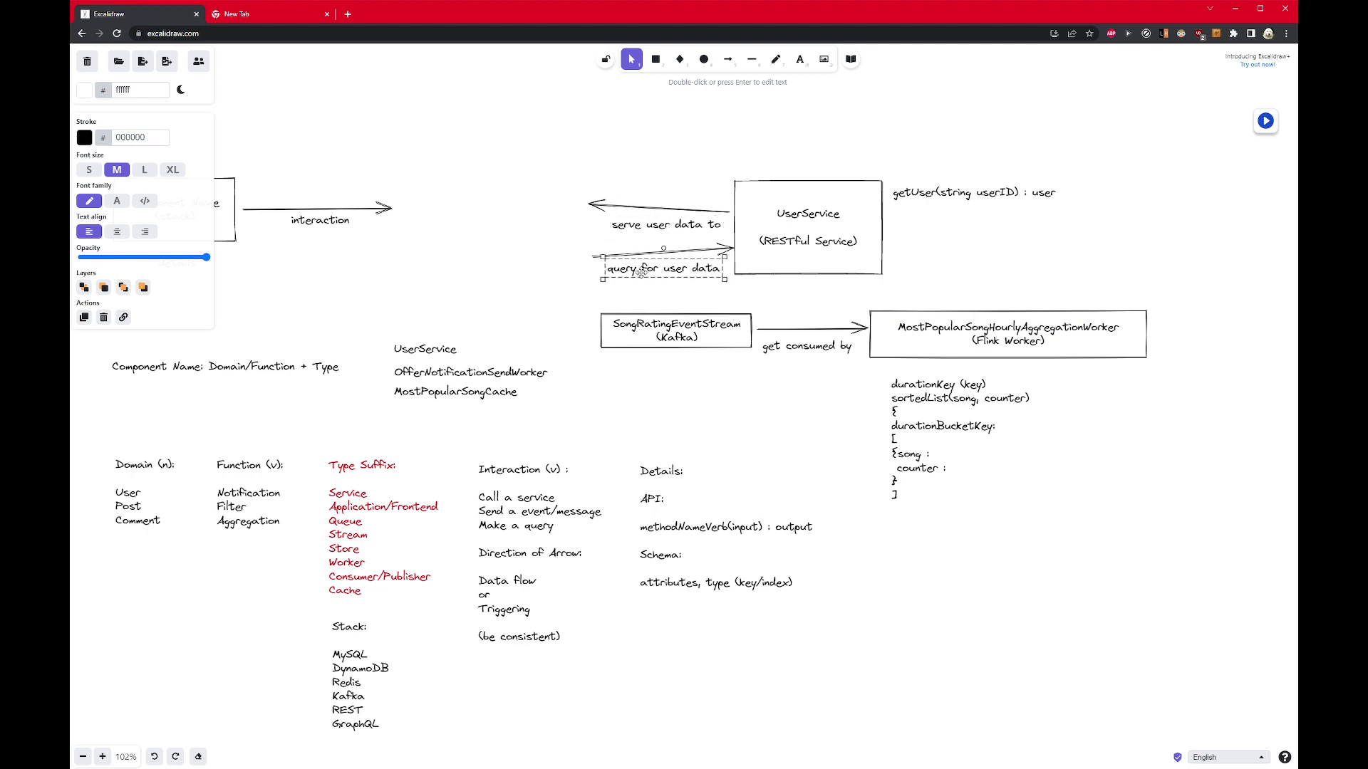
left_click(437, 283)
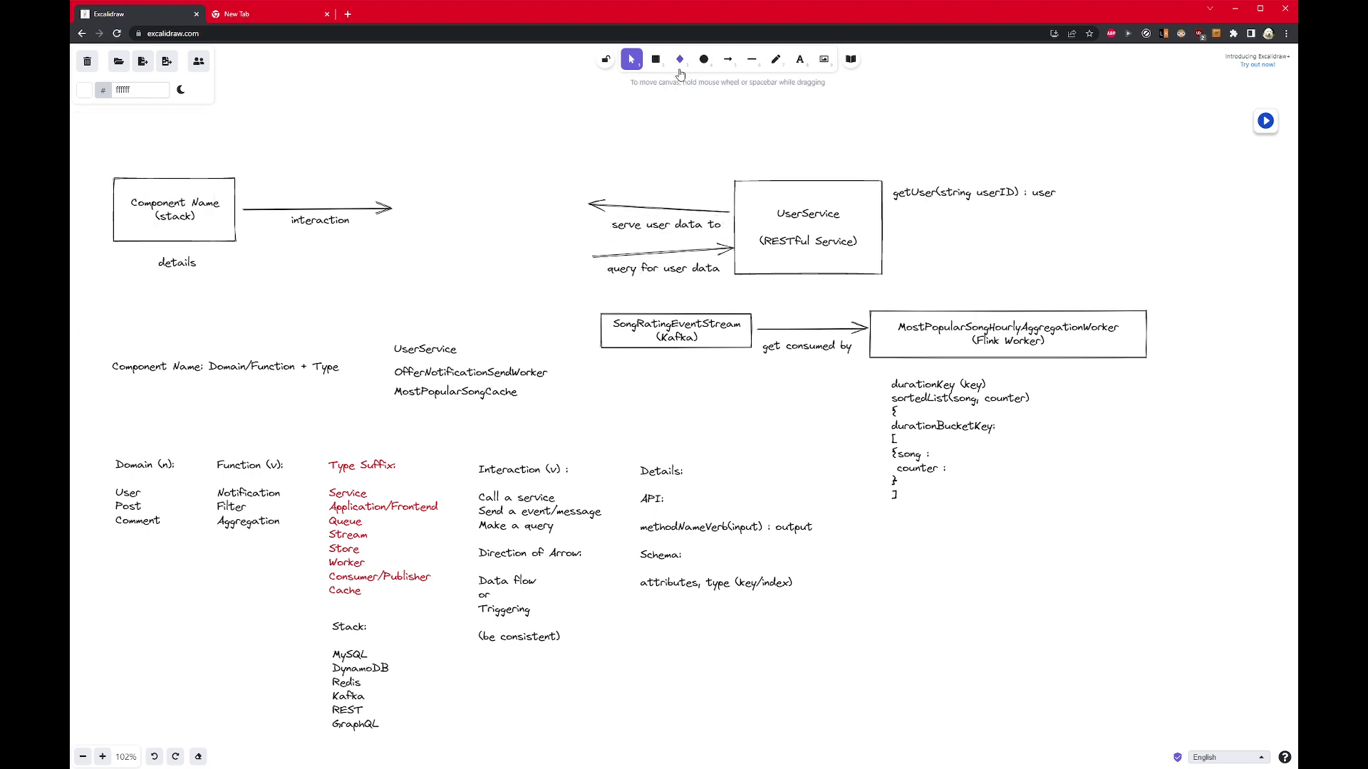
Step: Draw a red arrow toward the worker box, then undo it
left_click(728, 59)
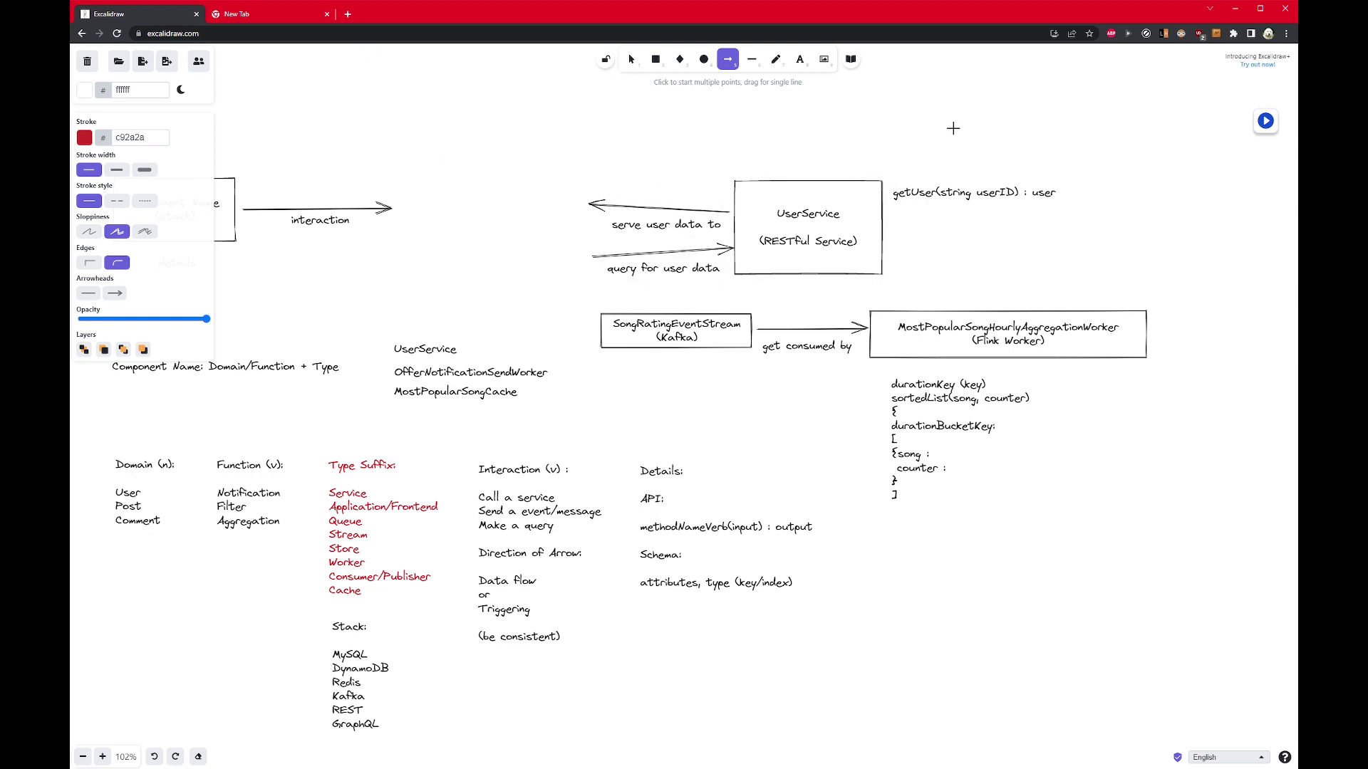
left_click_drag(760, 321, 866, 314)
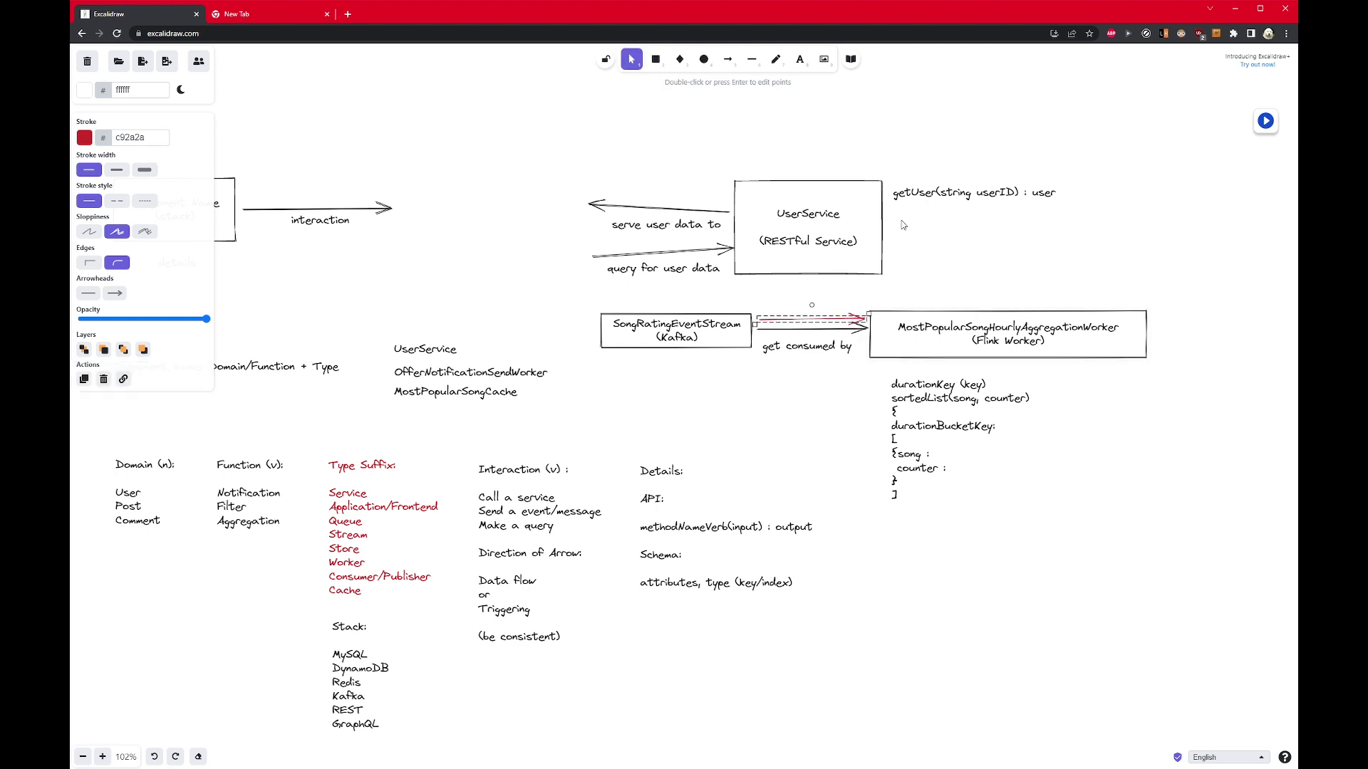
key("ctrl+z")
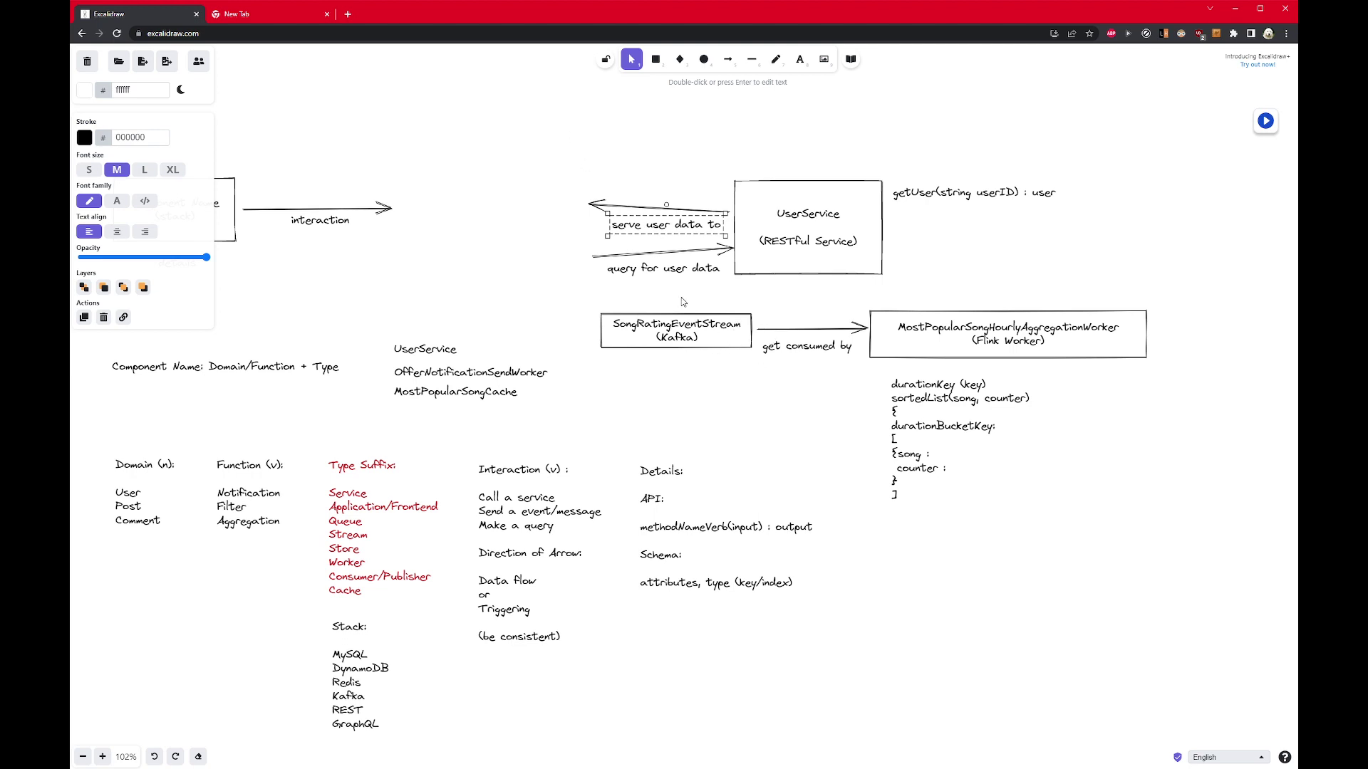
Step: Write the red note '{leftside} verb {rightside}' below 'get consumed by'
key("Return")
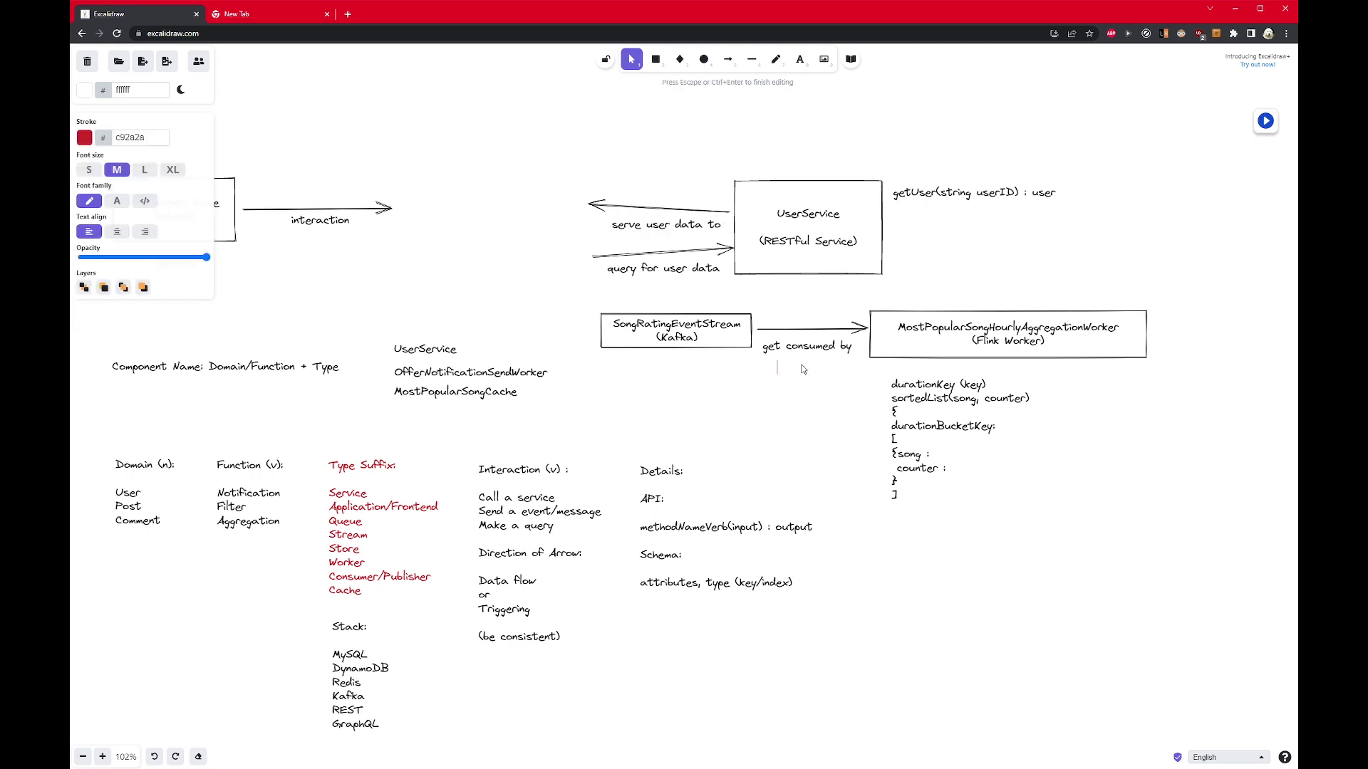
type("leftside verb {rightside")
key("ctrl+Left")
type("{")
left_click(907, 368)
type("}")
key("Home")
type("{")
left_click(898, 307)
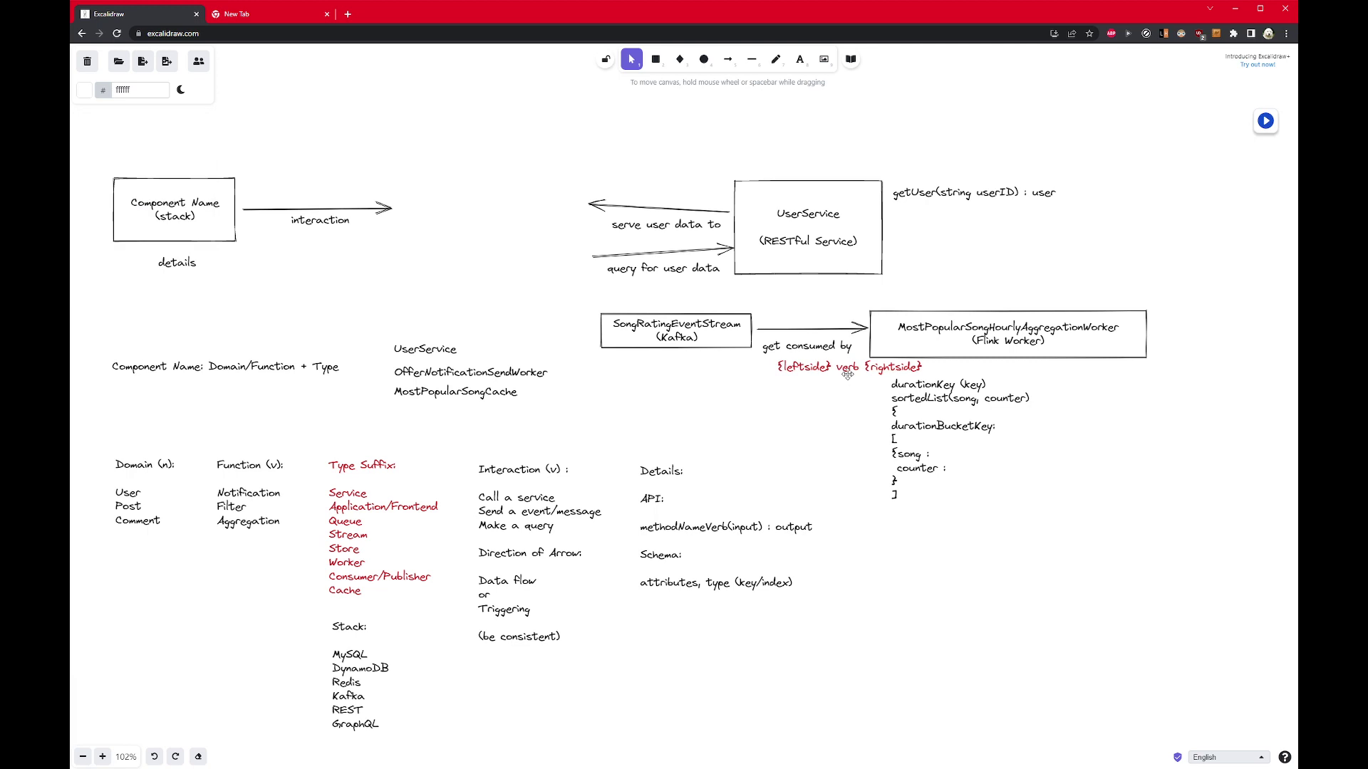
Step: Nudge the red note slightly left and move the durationKey schema block lower
left_click(827, 374)
left_click_drag(827, 375, 810, 373)
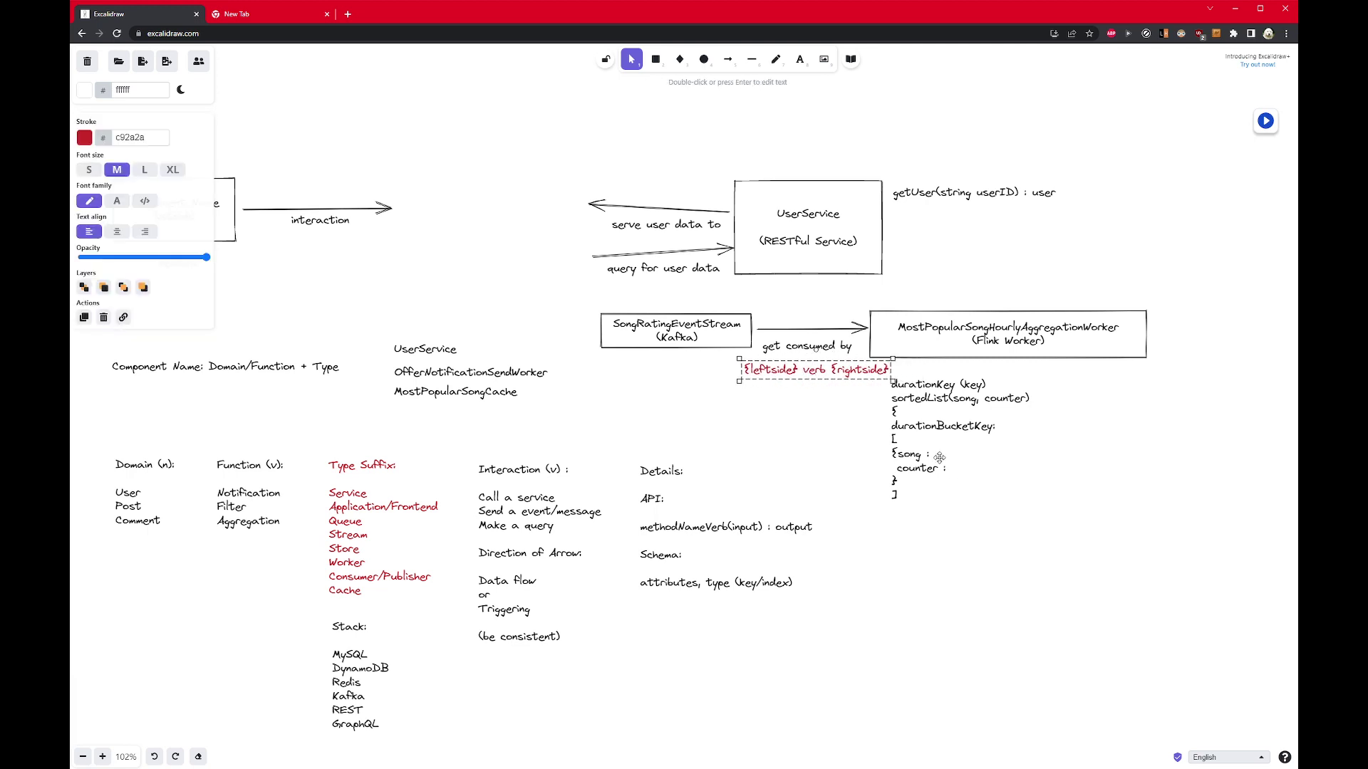
left_click_drag(931, 452, 946, 483)
left_click(1199, 470)
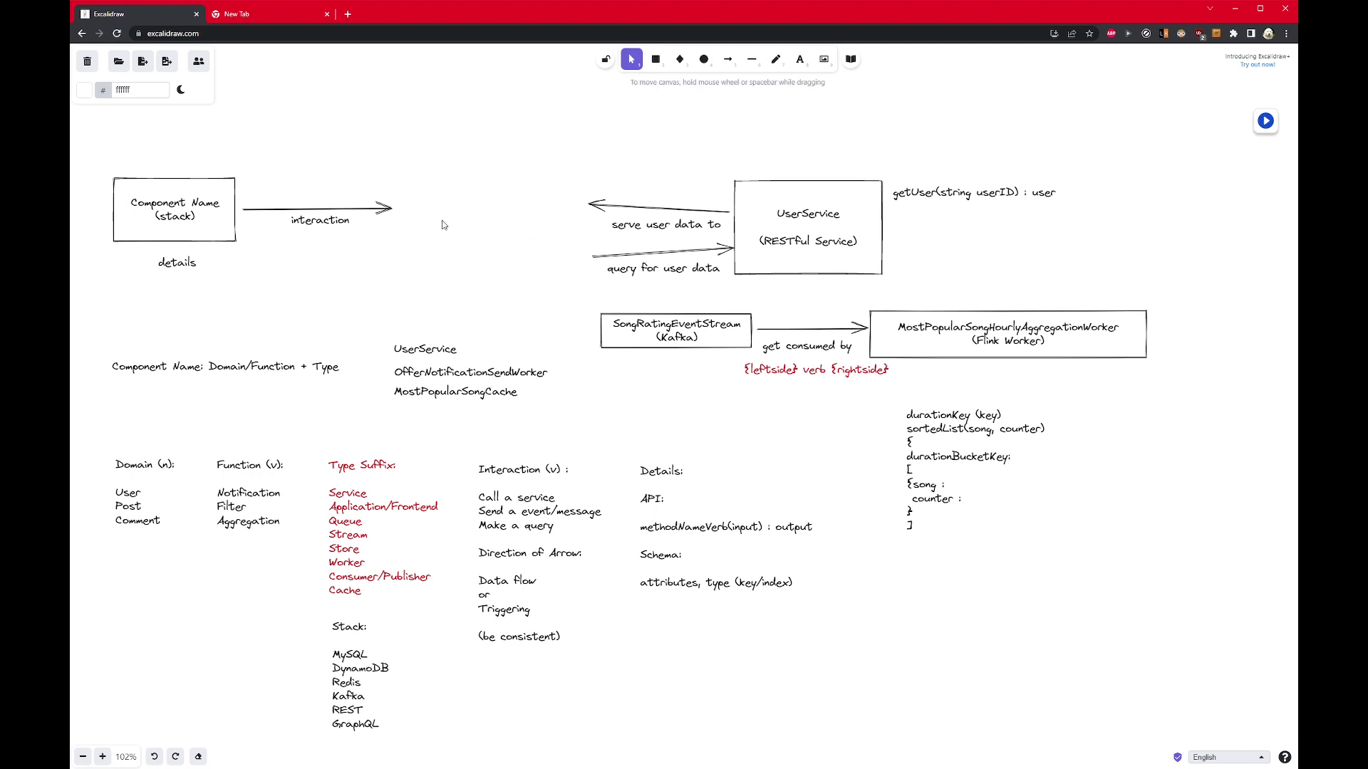
Step: Draw a red 'Application Frontend' box left of UserService and shift it slightly right
left_click(657, 61)
left_click_drag(479, 164, 575, 288)
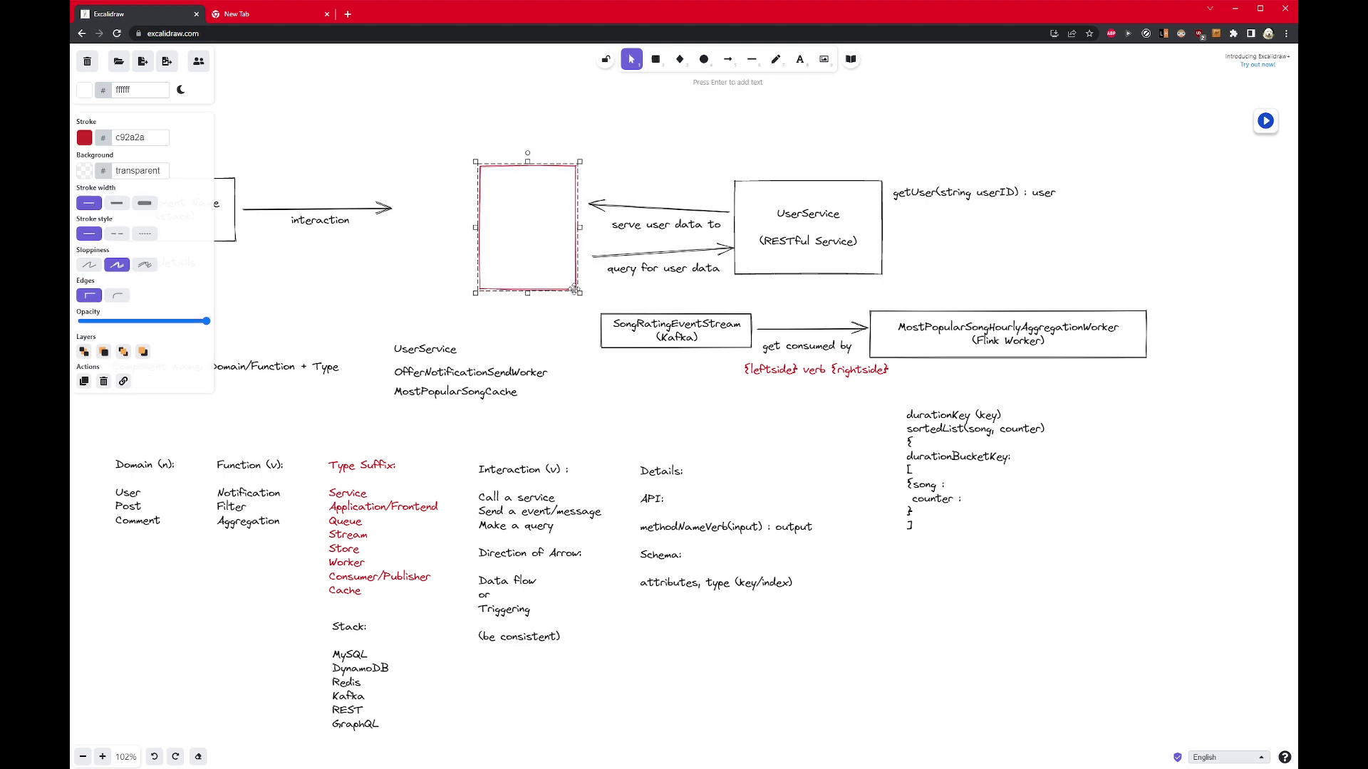
key("Return")
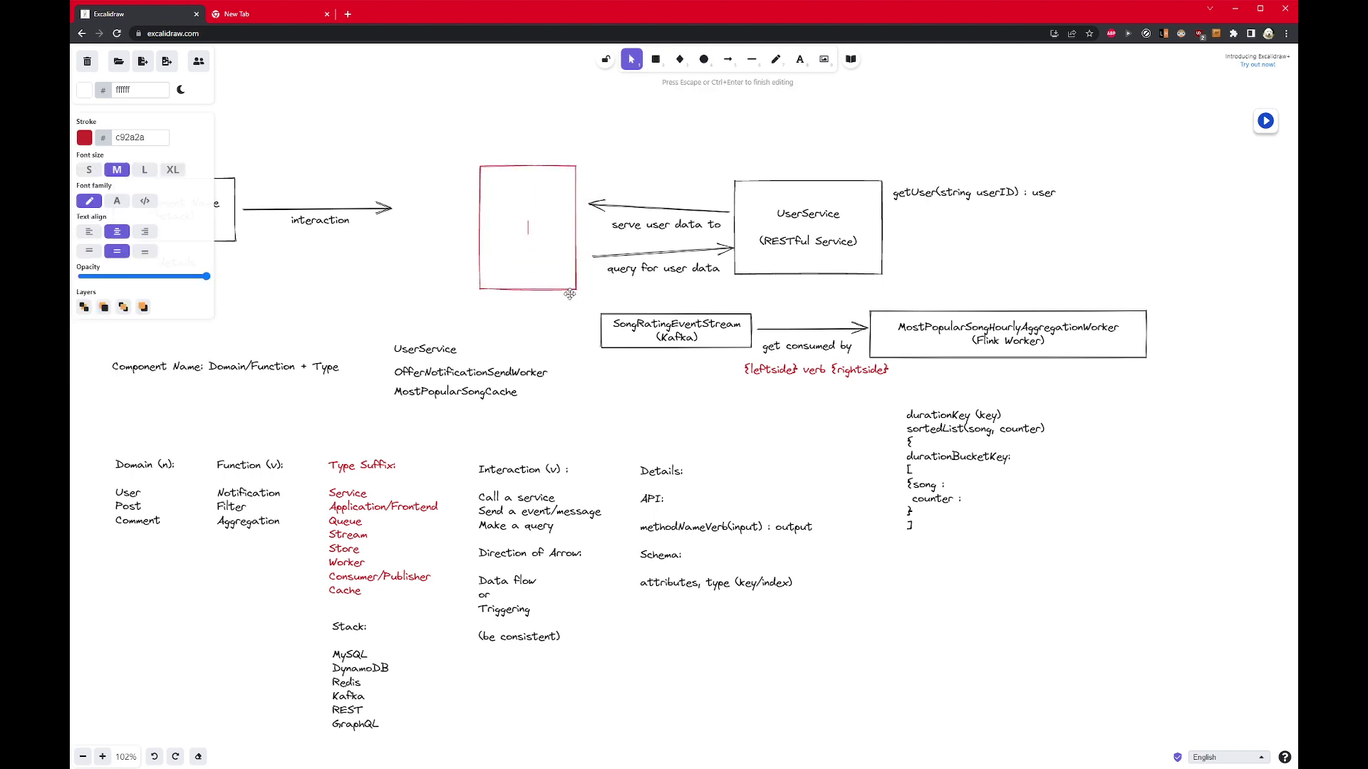
type("Application Frontend")
left_click(525, 359)
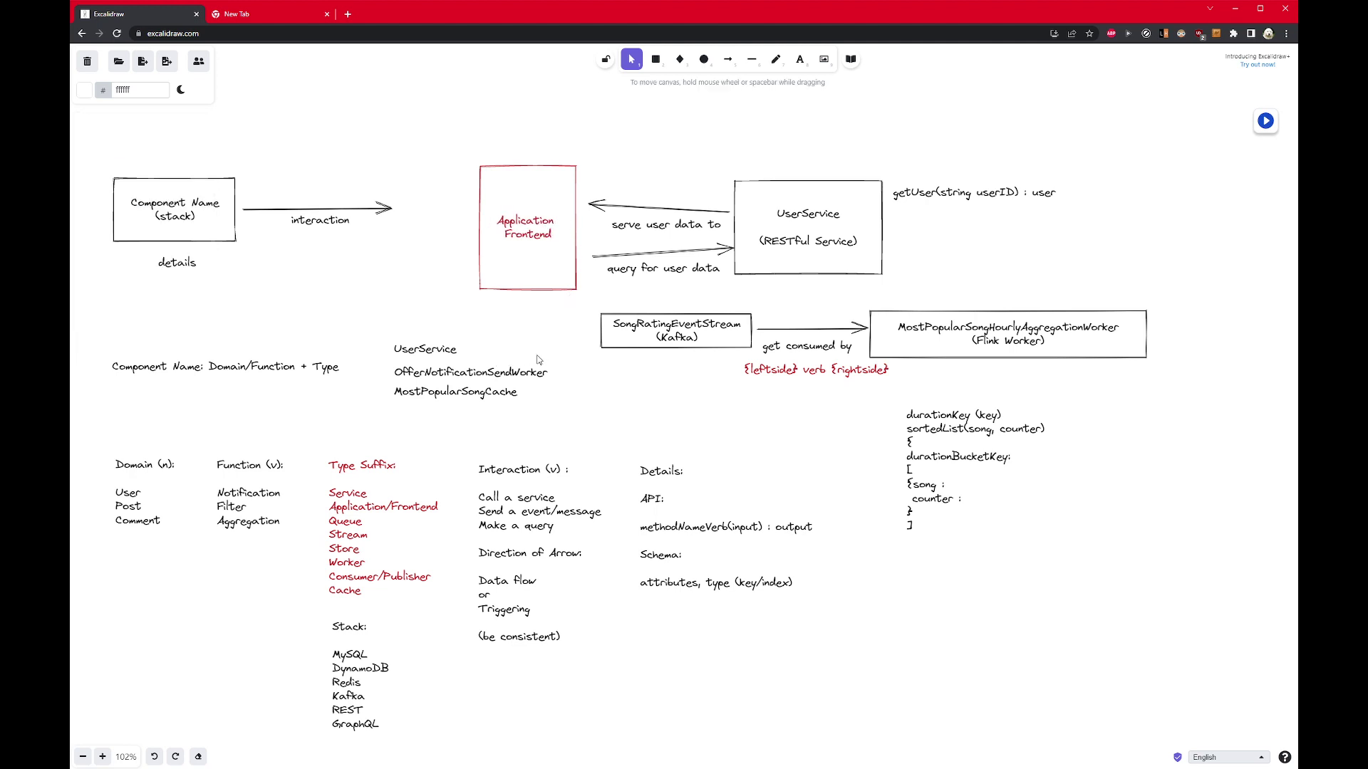
left_click_drag(563, 280, 570, 280)
left_click(613, 282)
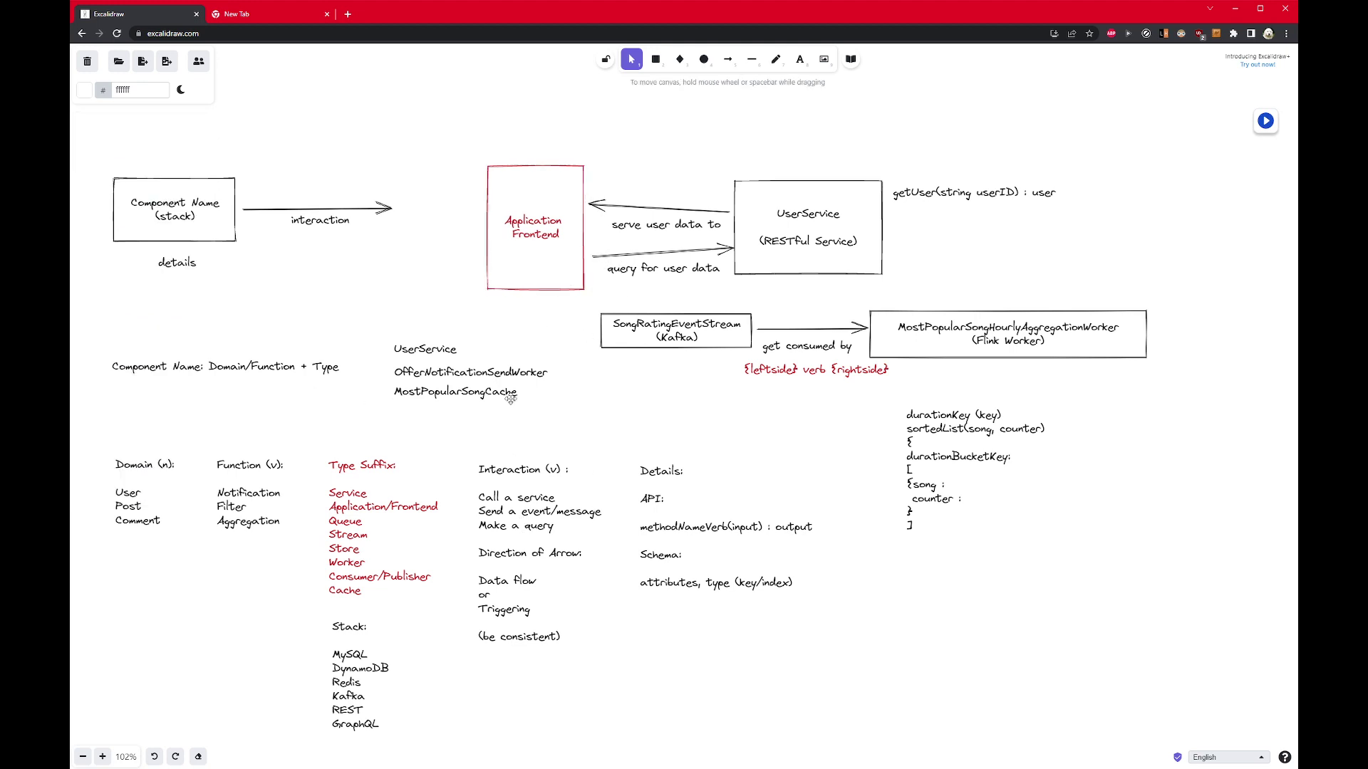
left_click_drag(737, 302, 895, 372)
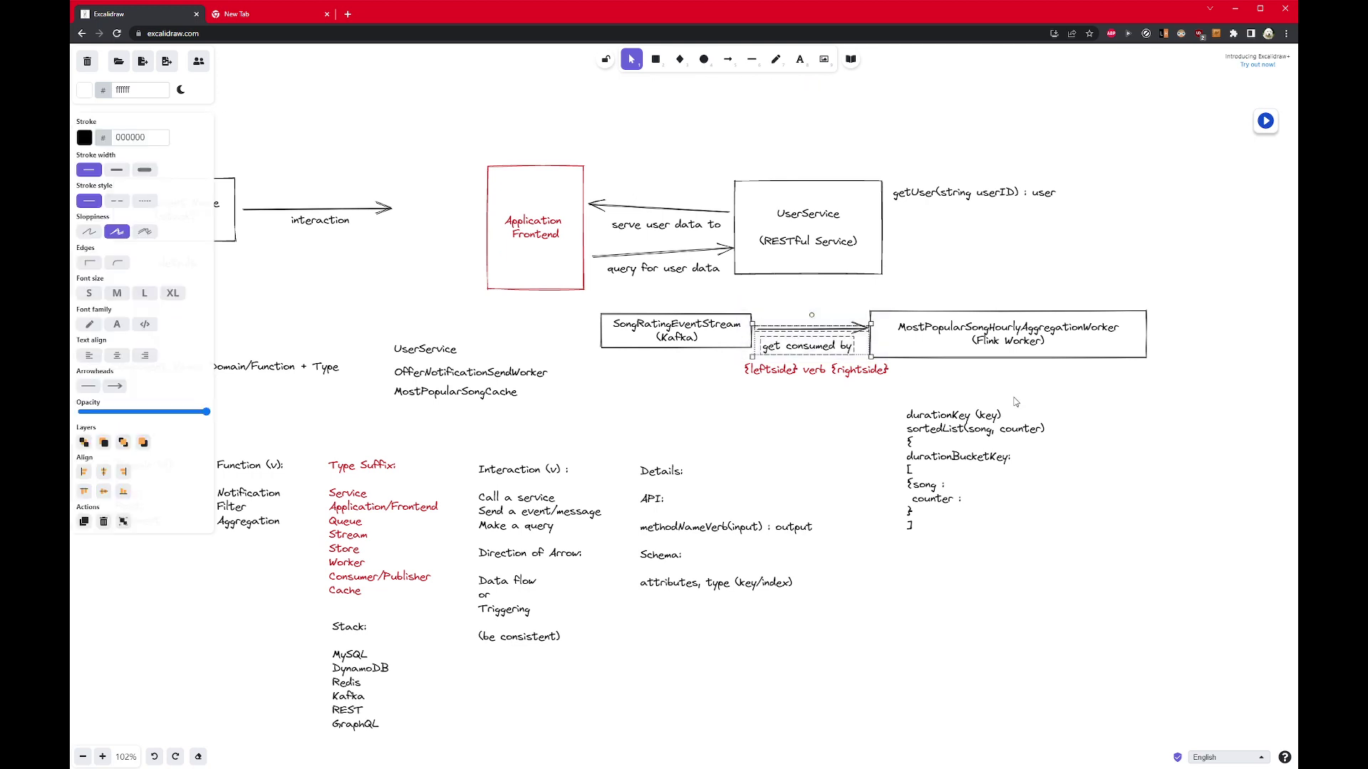
double_click(516, 547)
left_click(479, 556)
left_click_drag(479, 556, 542, 611)
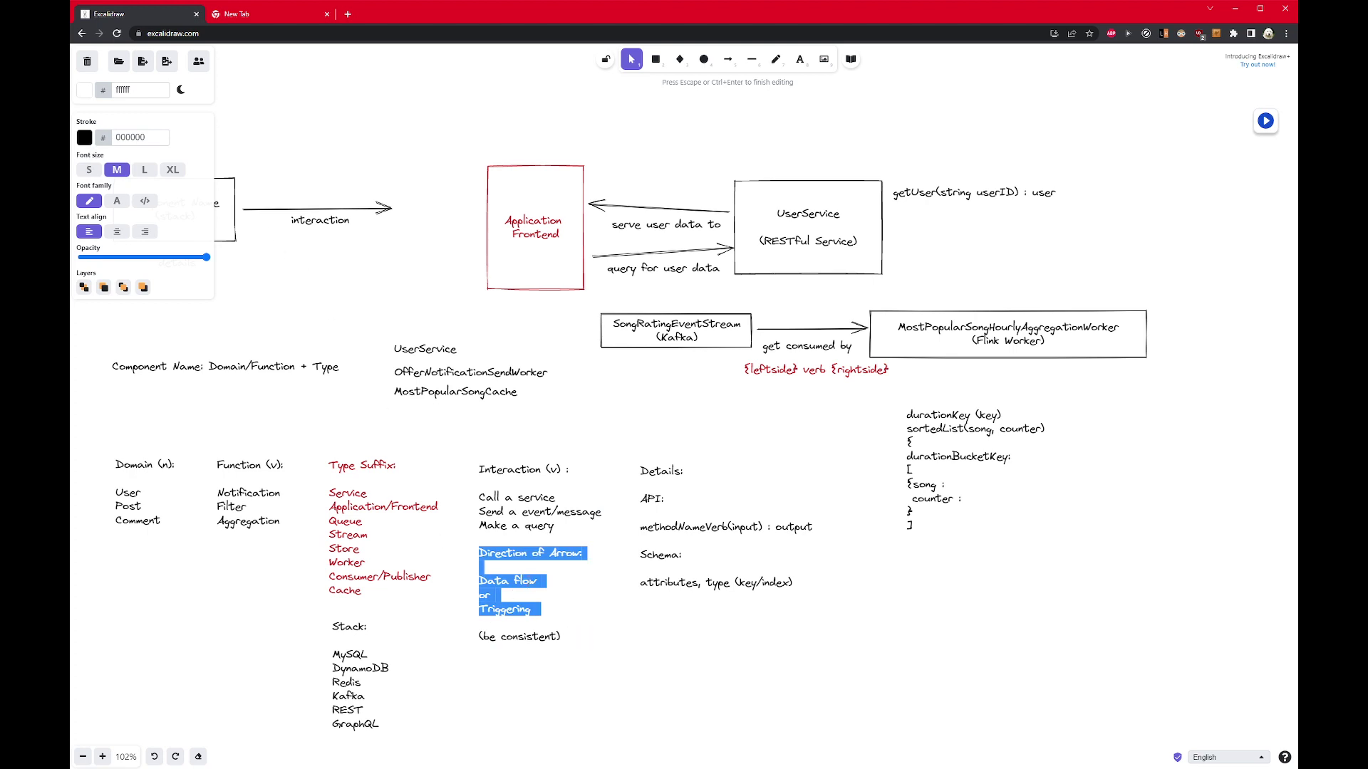
left_click_drag(547, 581, 478, 581)
left_click(84, 139)
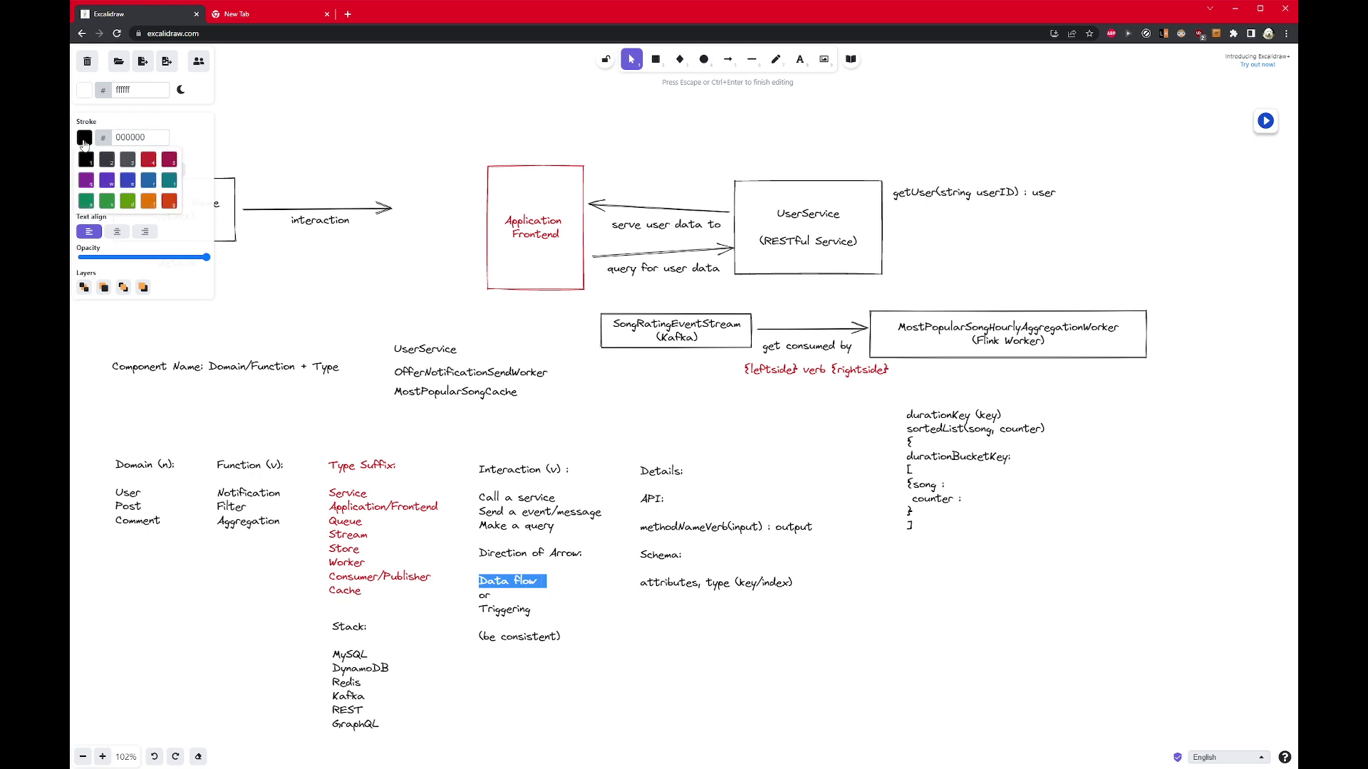
left_click(106, 202)
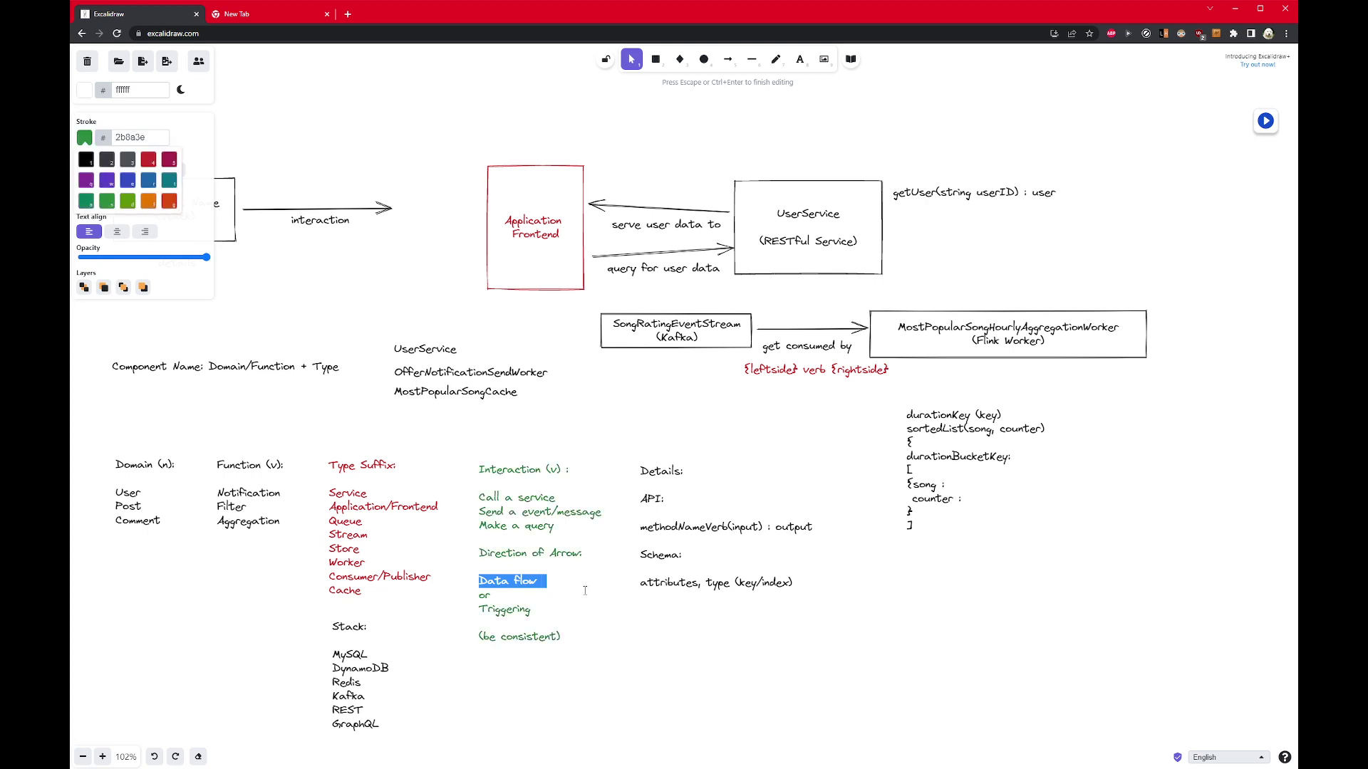
left_click(612, 487)
key("ctrl+z")
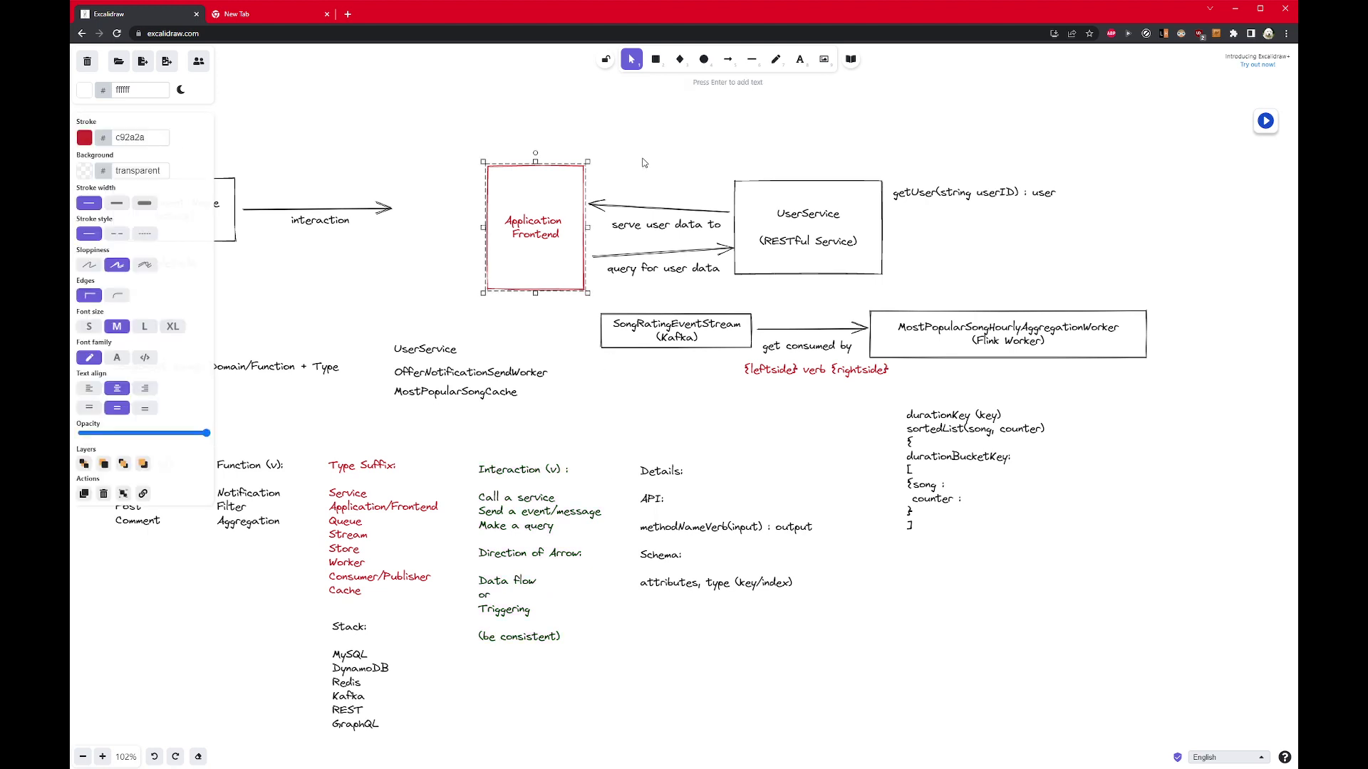
double_click(649, 187)
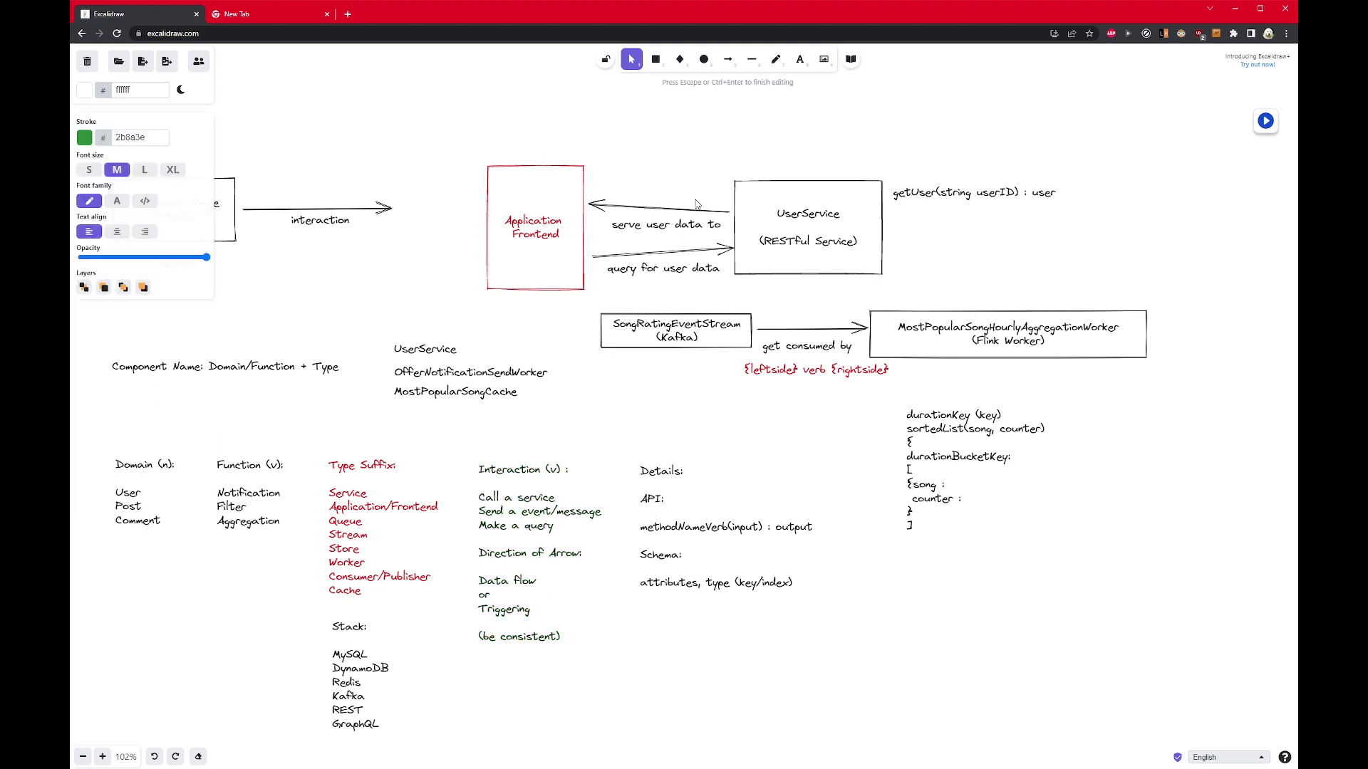
left_click(602, 180)
left_click_drag(619, 201, 744, 249)
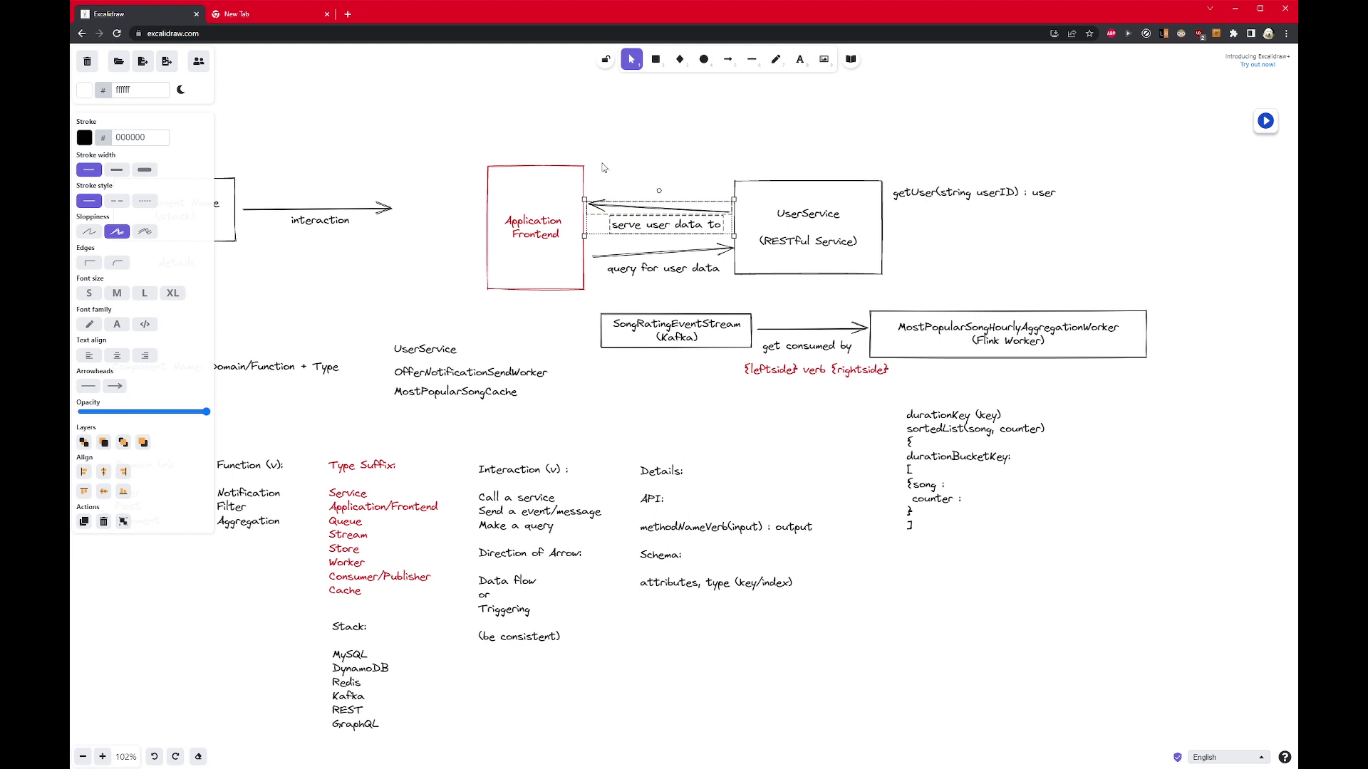
left_click_drag(549, 139, 750, 245)
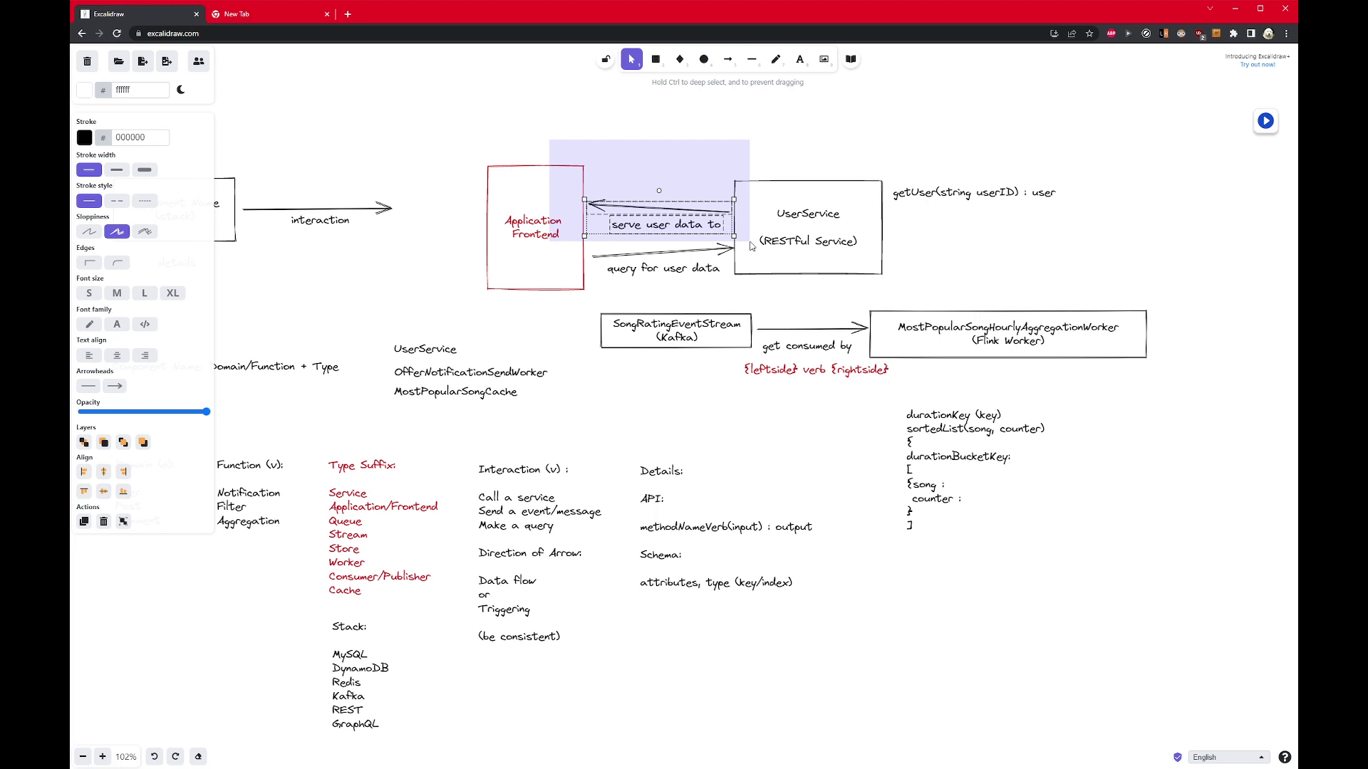
left_click_drag(750, 246, 756, 246)
left_click_drag(549, 304, 636, 300)
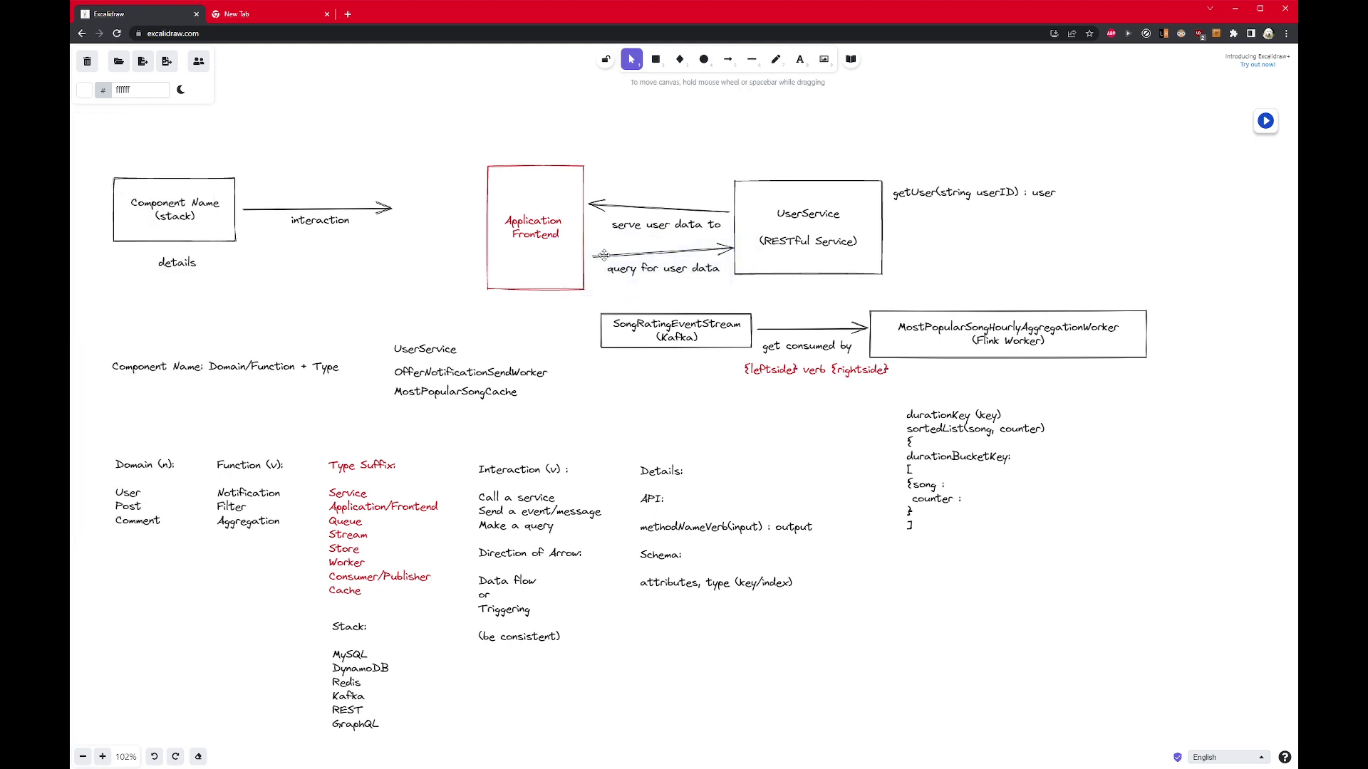
left_click_drag(457, 131, 610, 318)
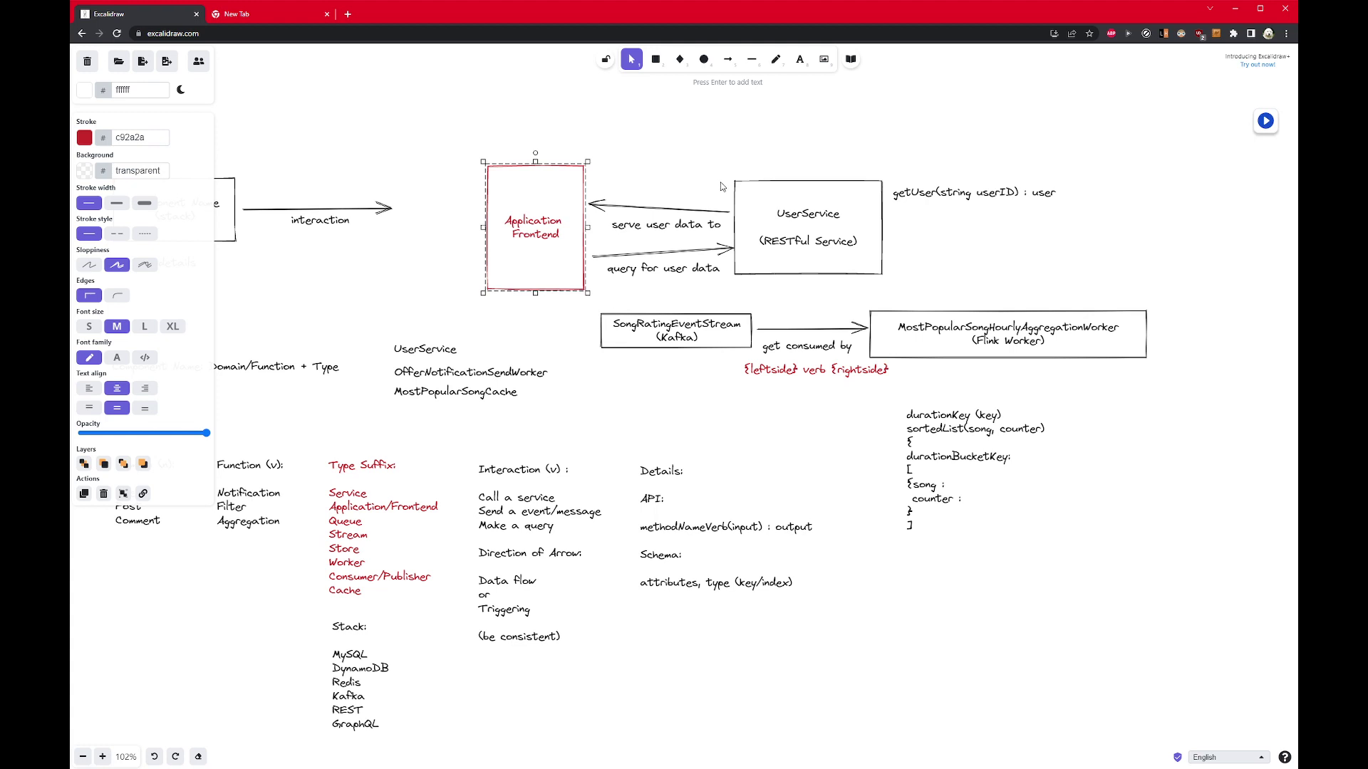
left_click_drag(716, 144, 929, 302)
left_click(969, 274)
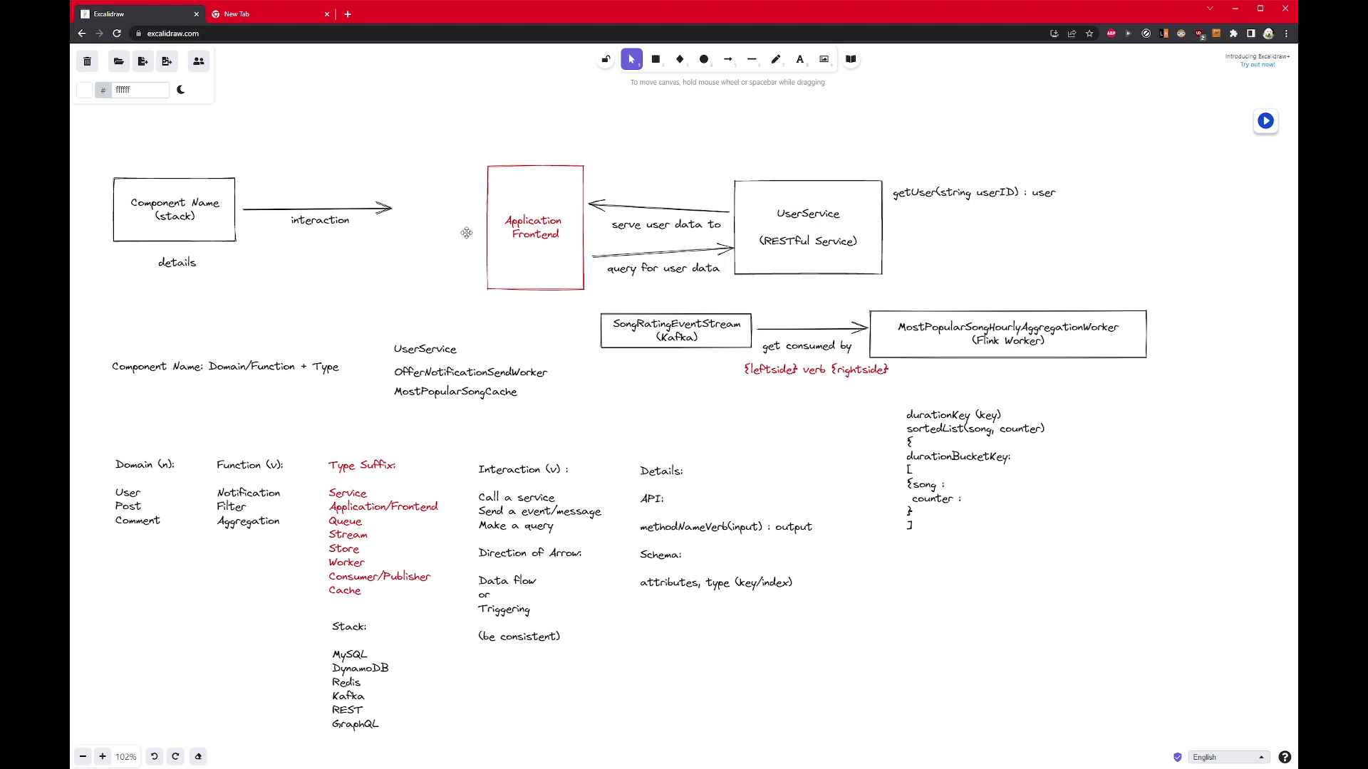
Step: Select and deselect the details label on the left
left_click(178, 267)
left_click(331, 280)
left_click_drag(251, 280, 128, 250)
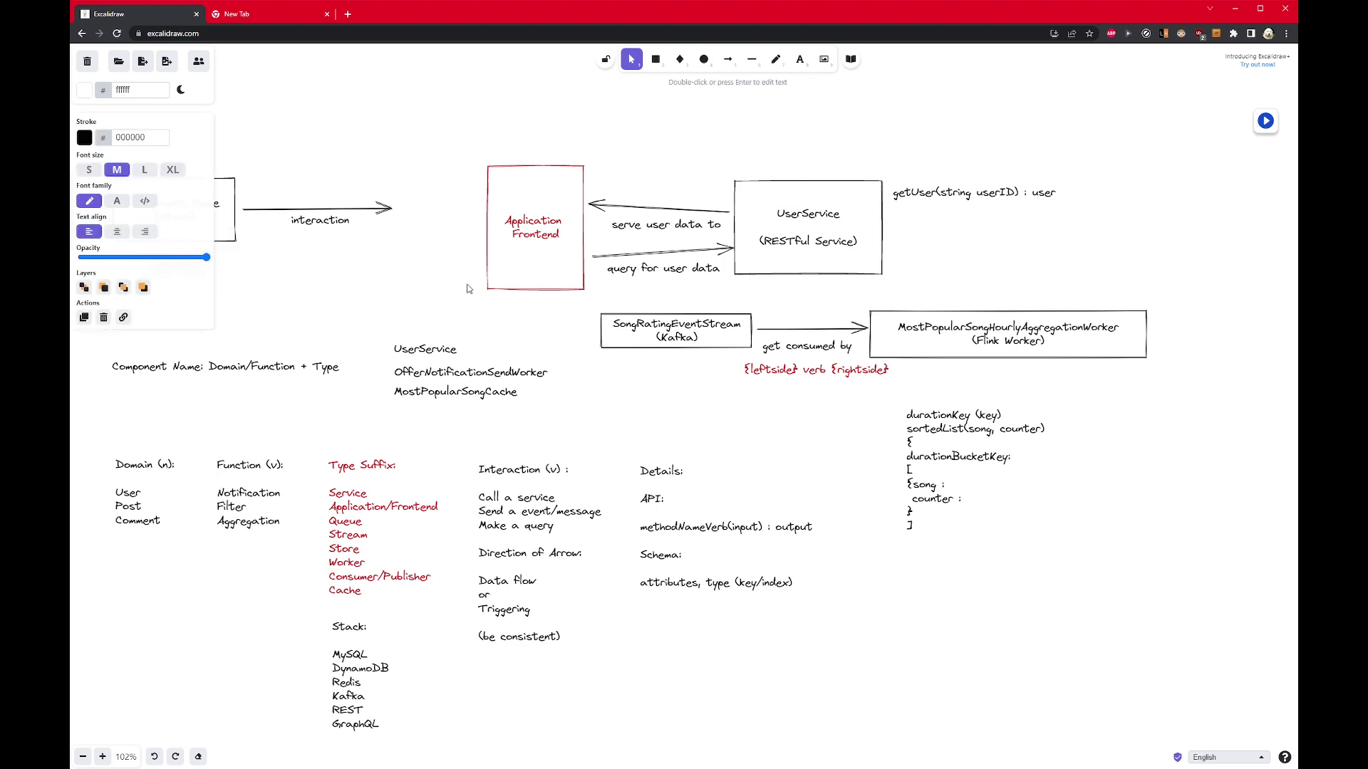
left_click(470, 288)
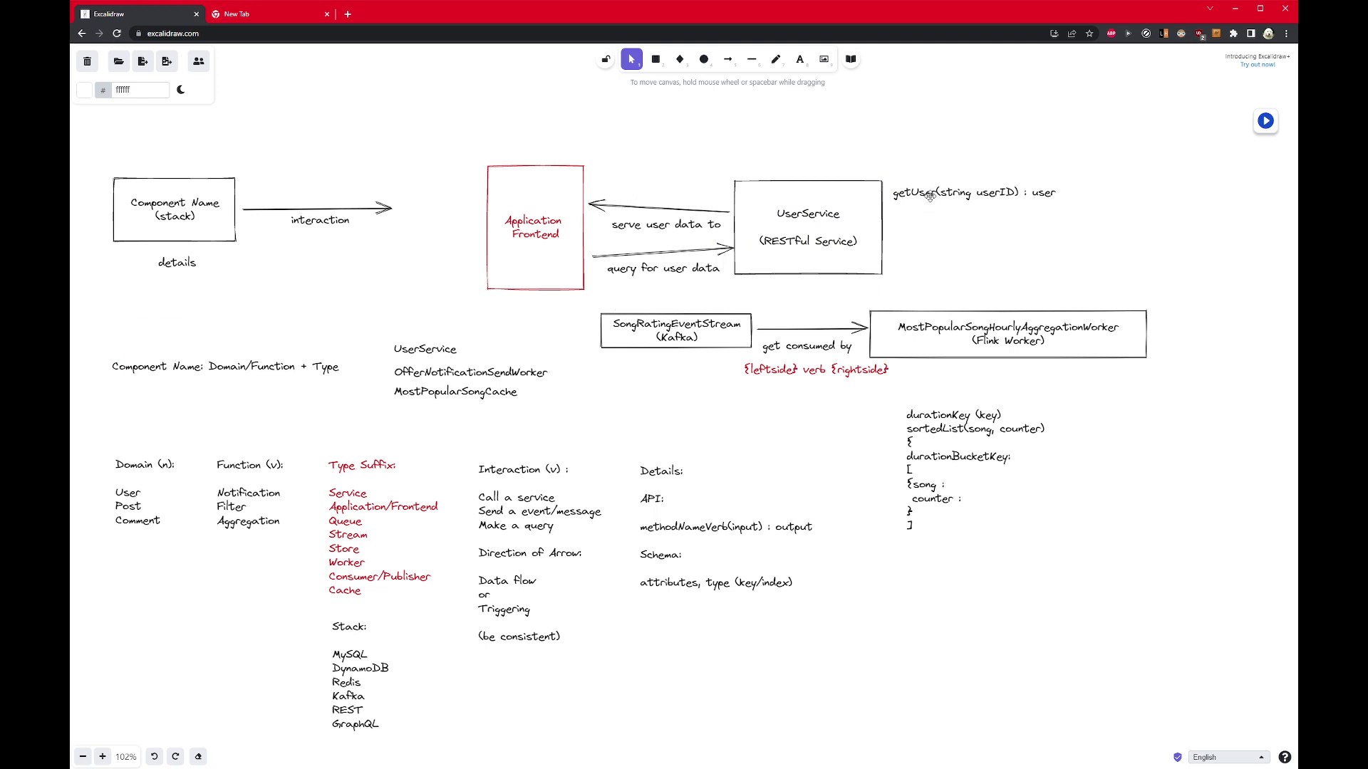
Step: Set the getUser(string userID) : user signature to the larger L font size
double_click(658, 507)
left_click(658, 507)
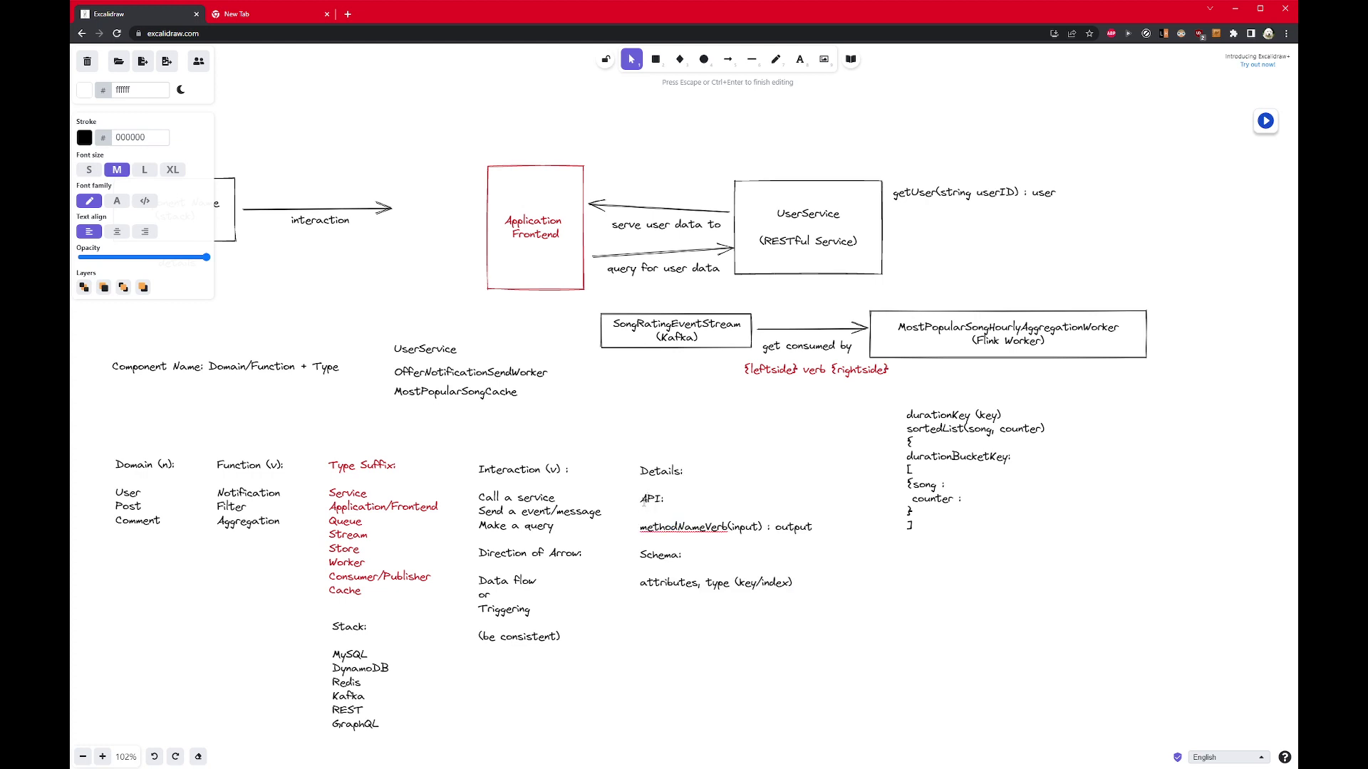
left_click_drag(640, 499, 840, 526)
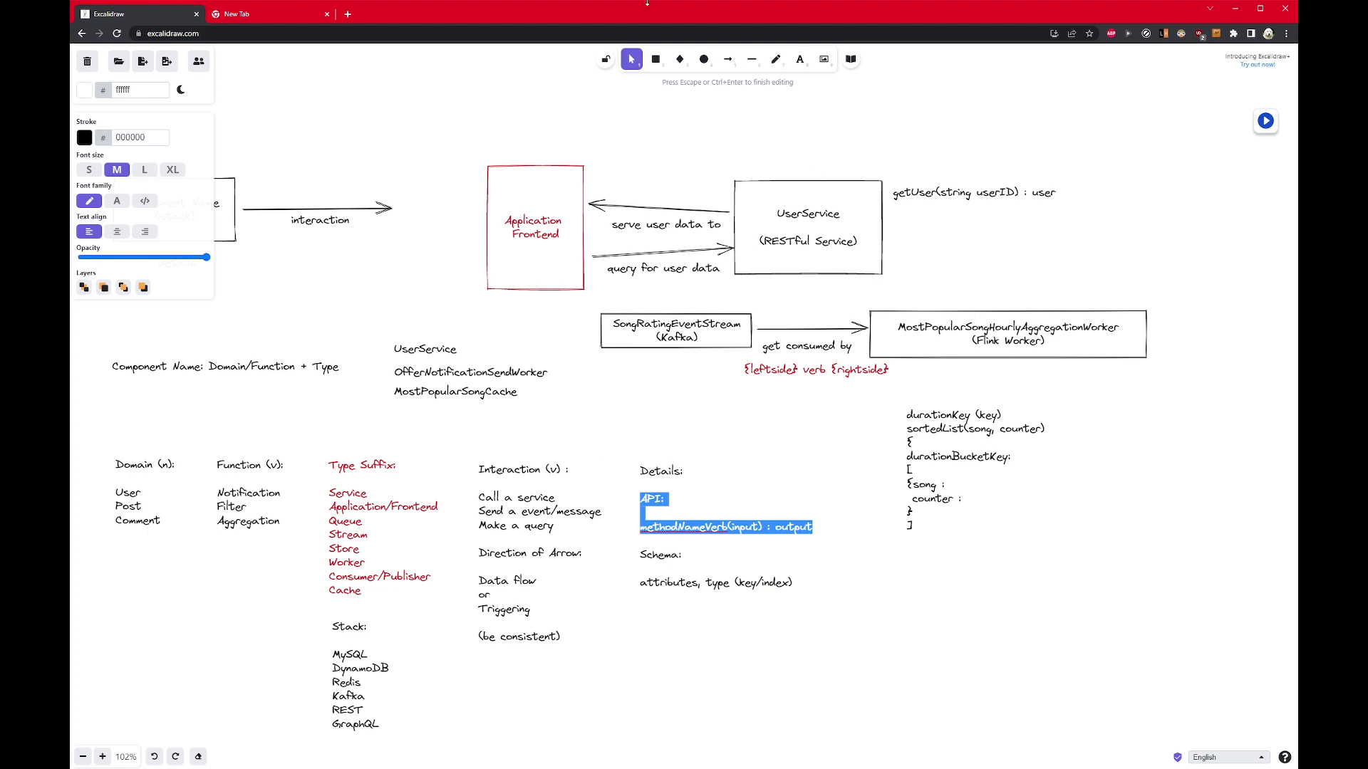
triple_click(945, 192)
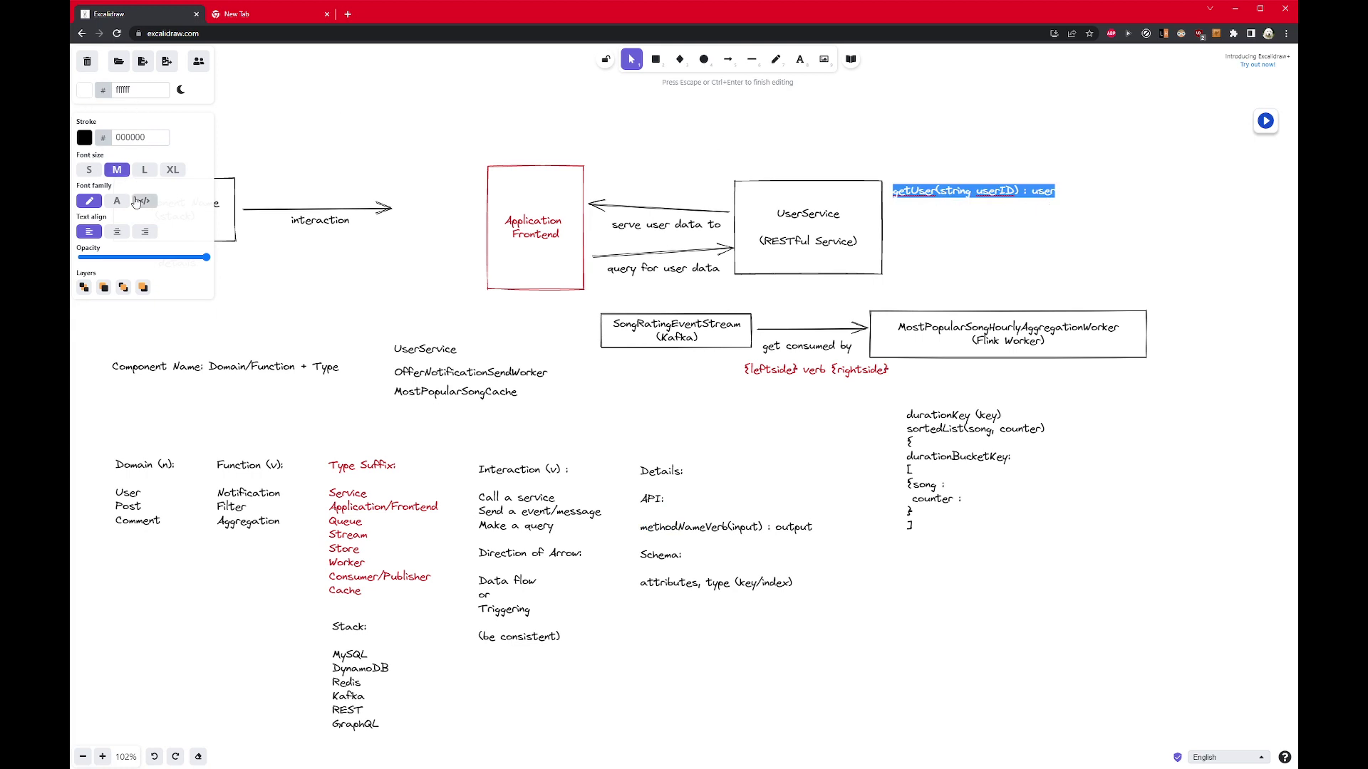
left_click(144, 170)
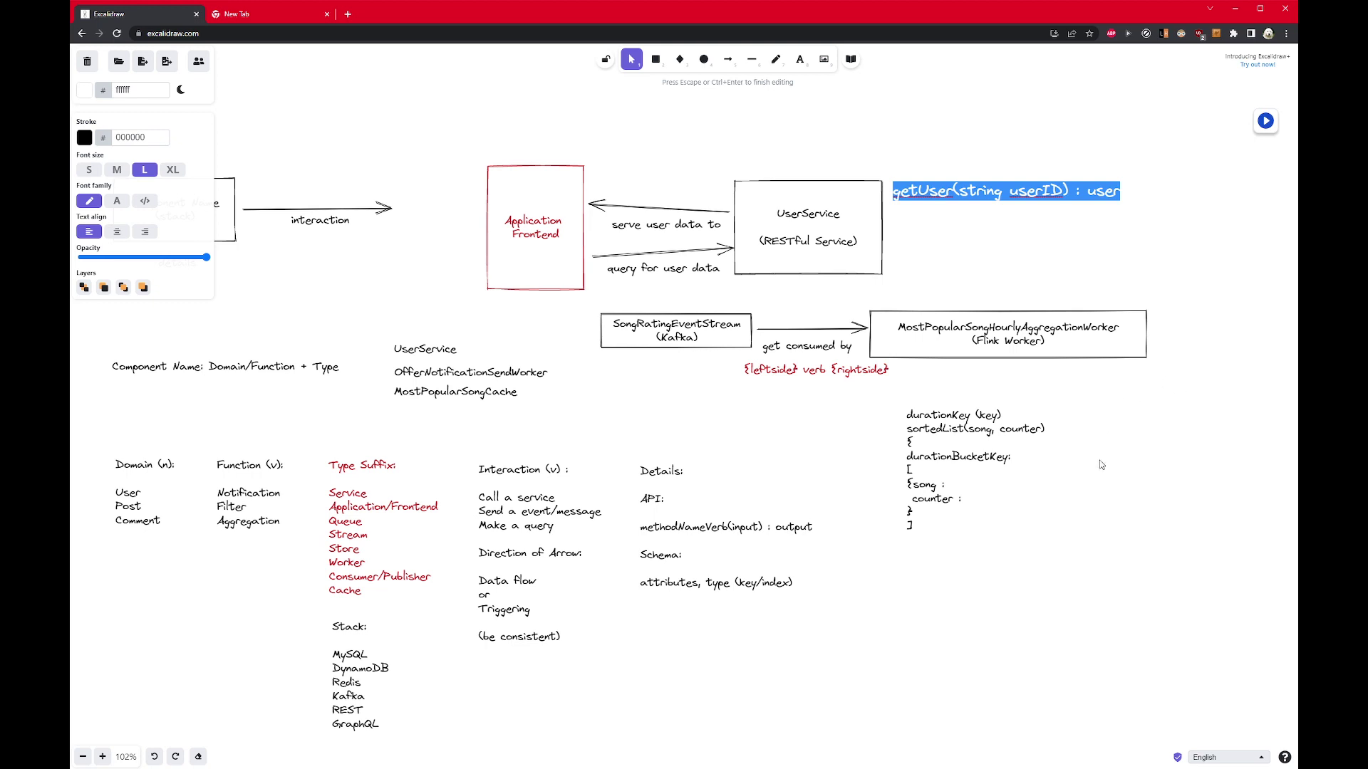
Step: Rename sortedList to sortedListOf in the schema text and adjust the line breaks
left_click(954, 324)
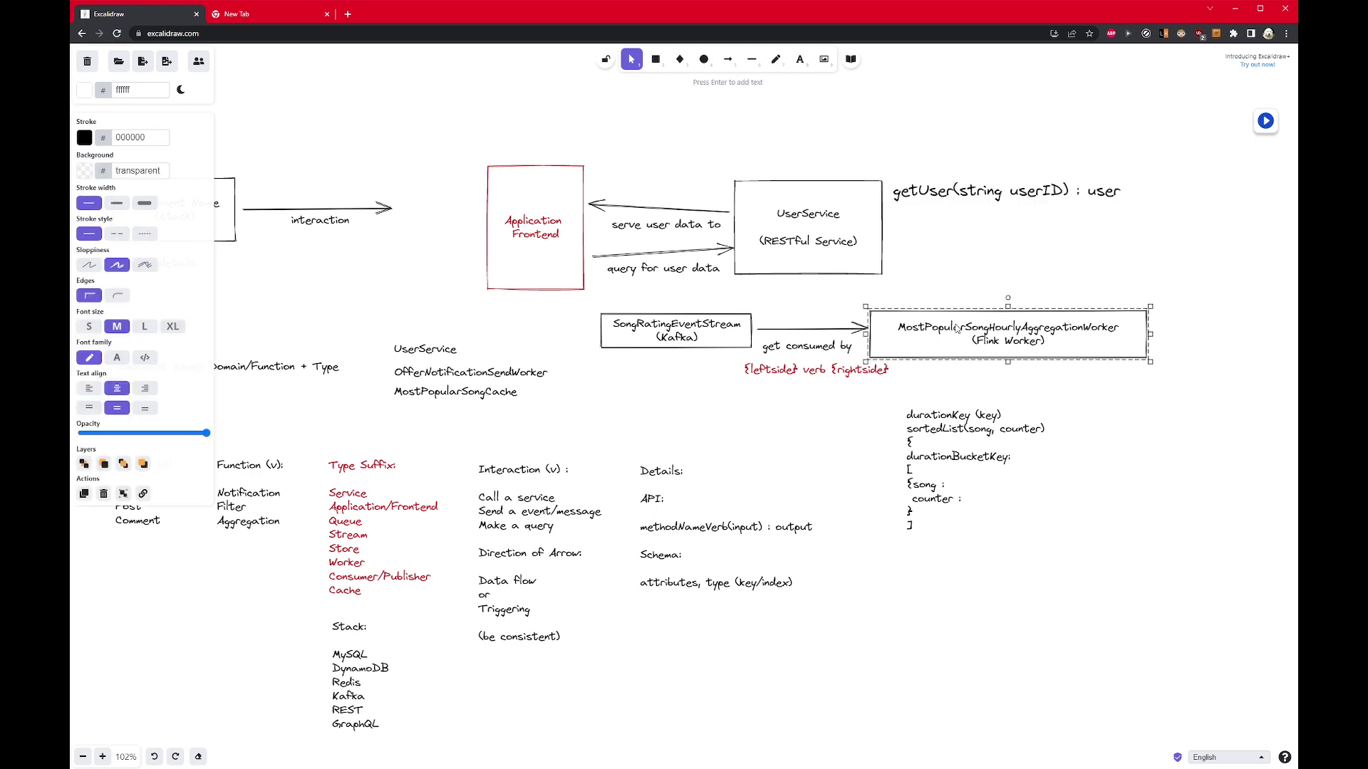
double_click(910, 421)
left_click(1013, 410)
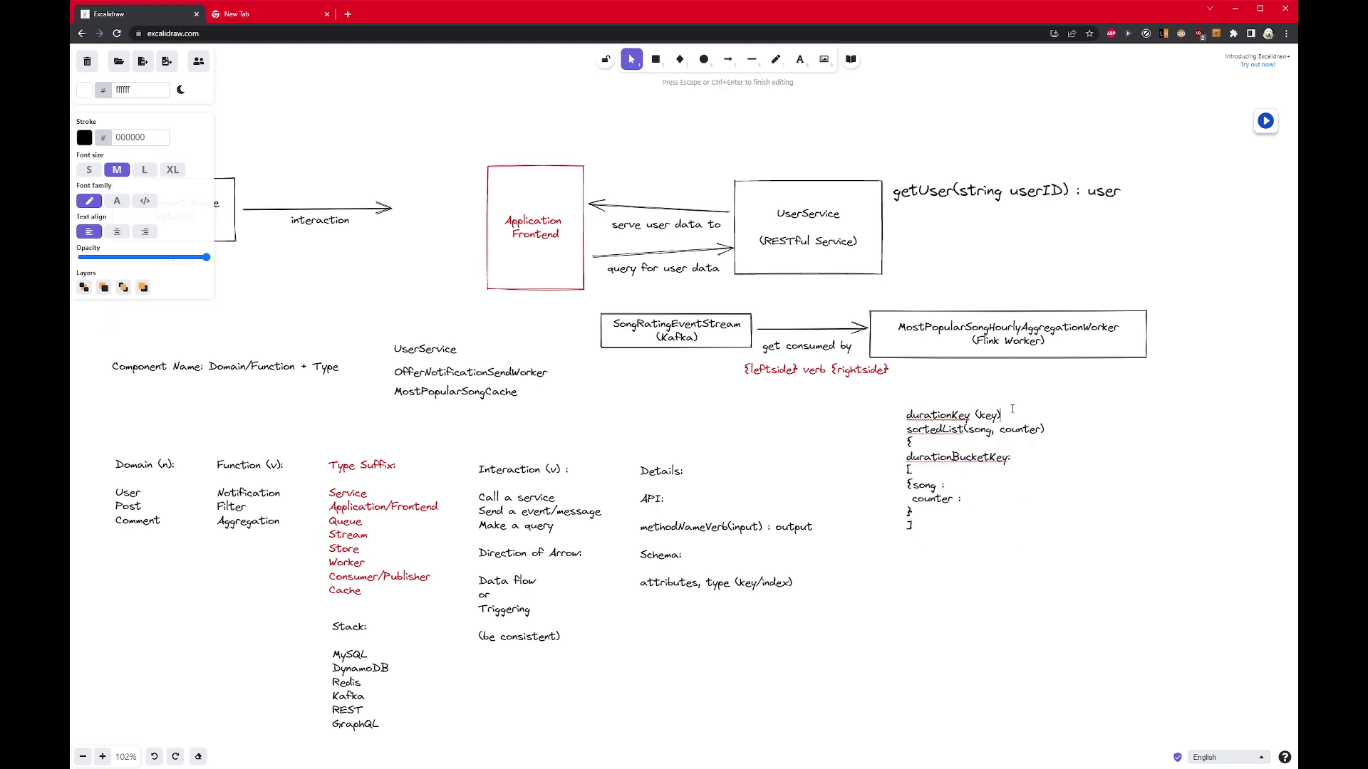
key("Return")
key("Return")
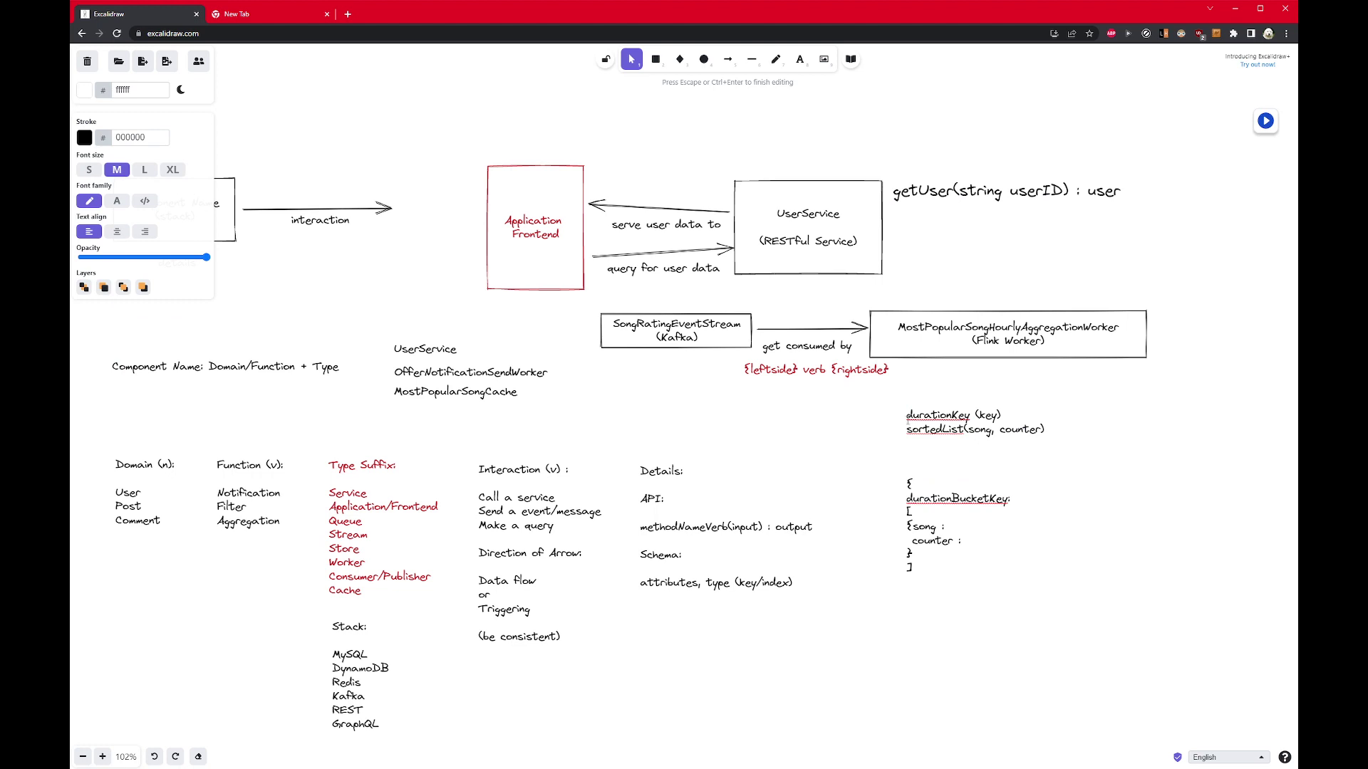
left_click_drag(907, 415, 1045, 428)
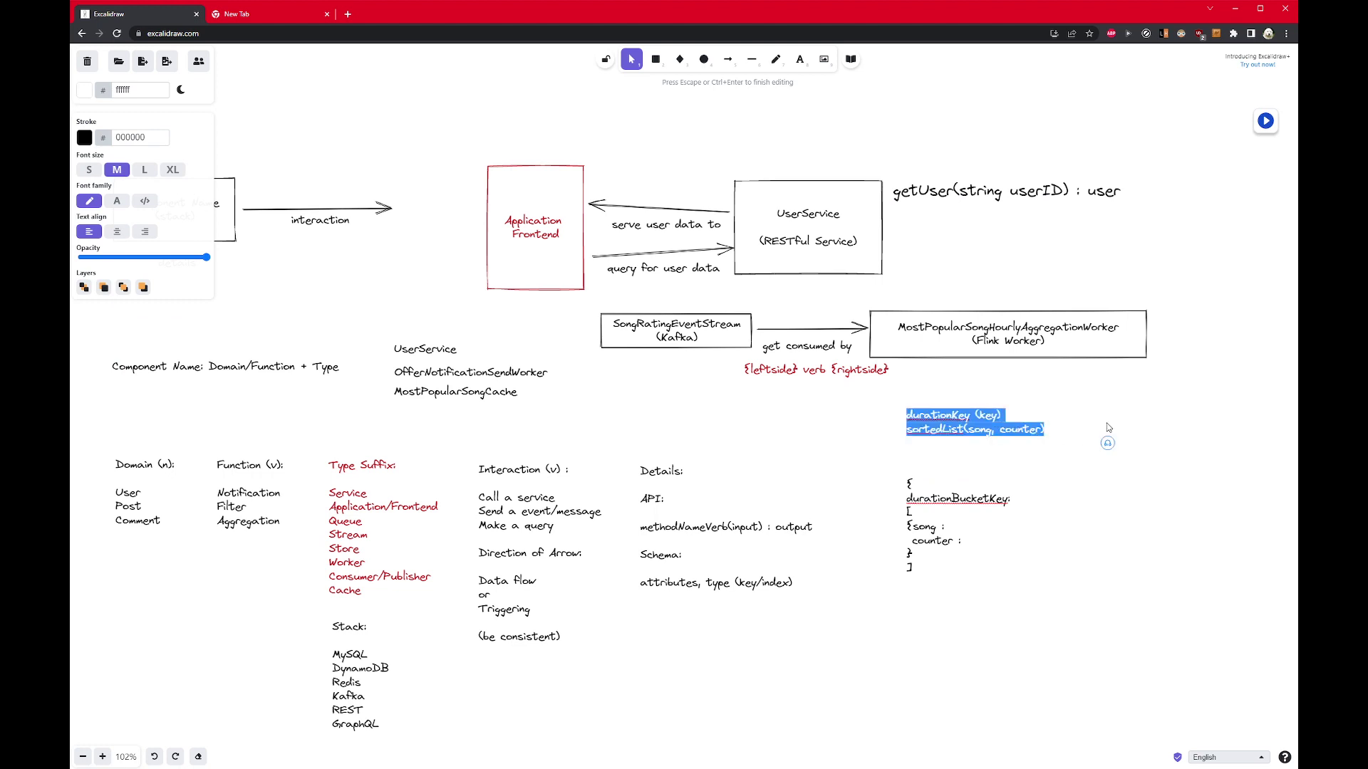
key("Right")
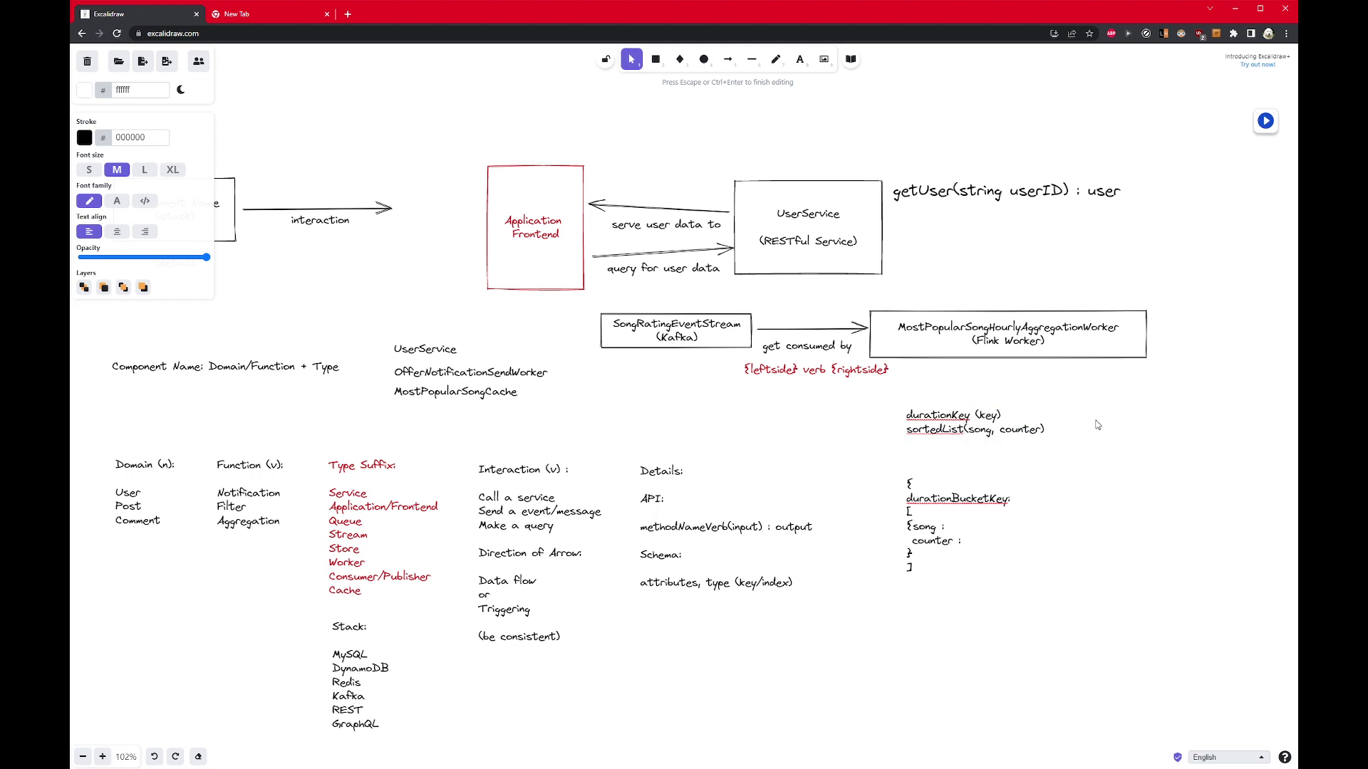
type("Of")
key("End")
key("Return")
key("BackSpace")
key("shift+Up")
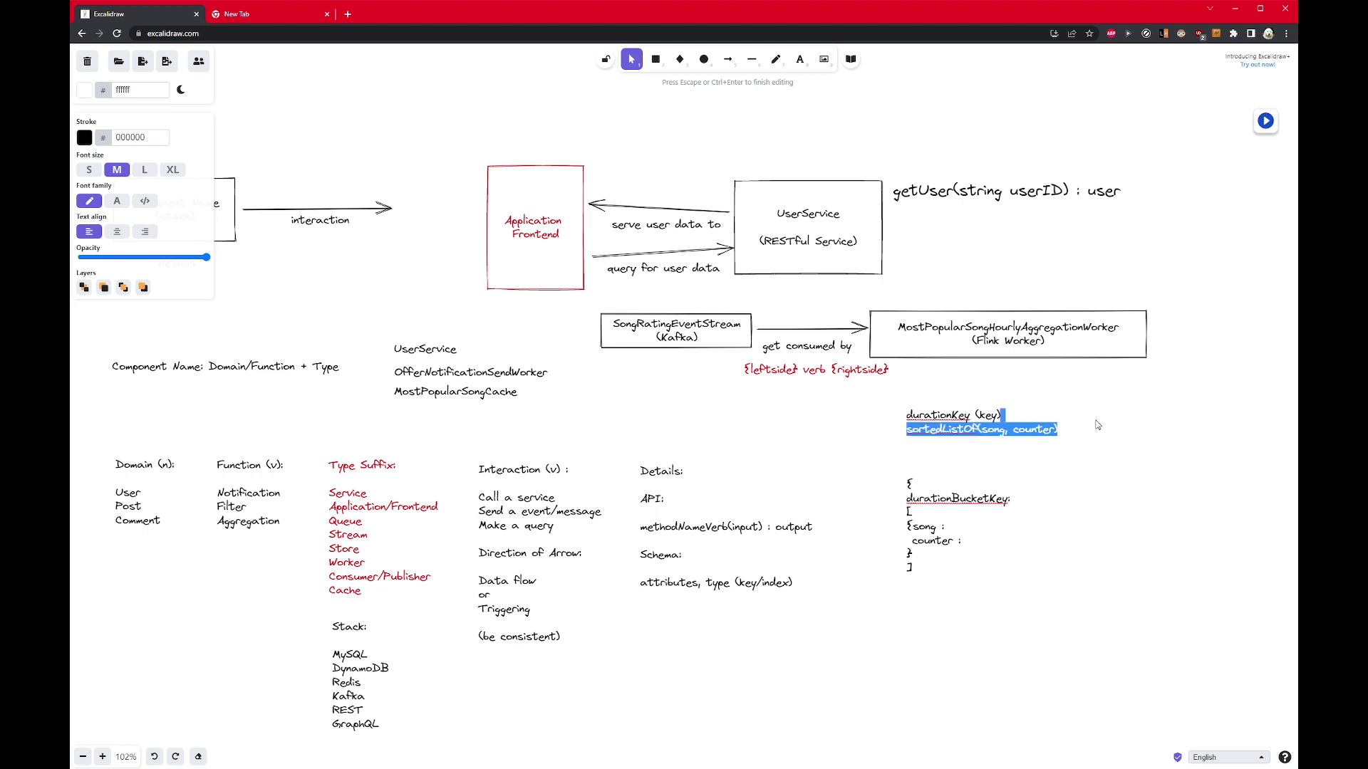
key("shift+Home")
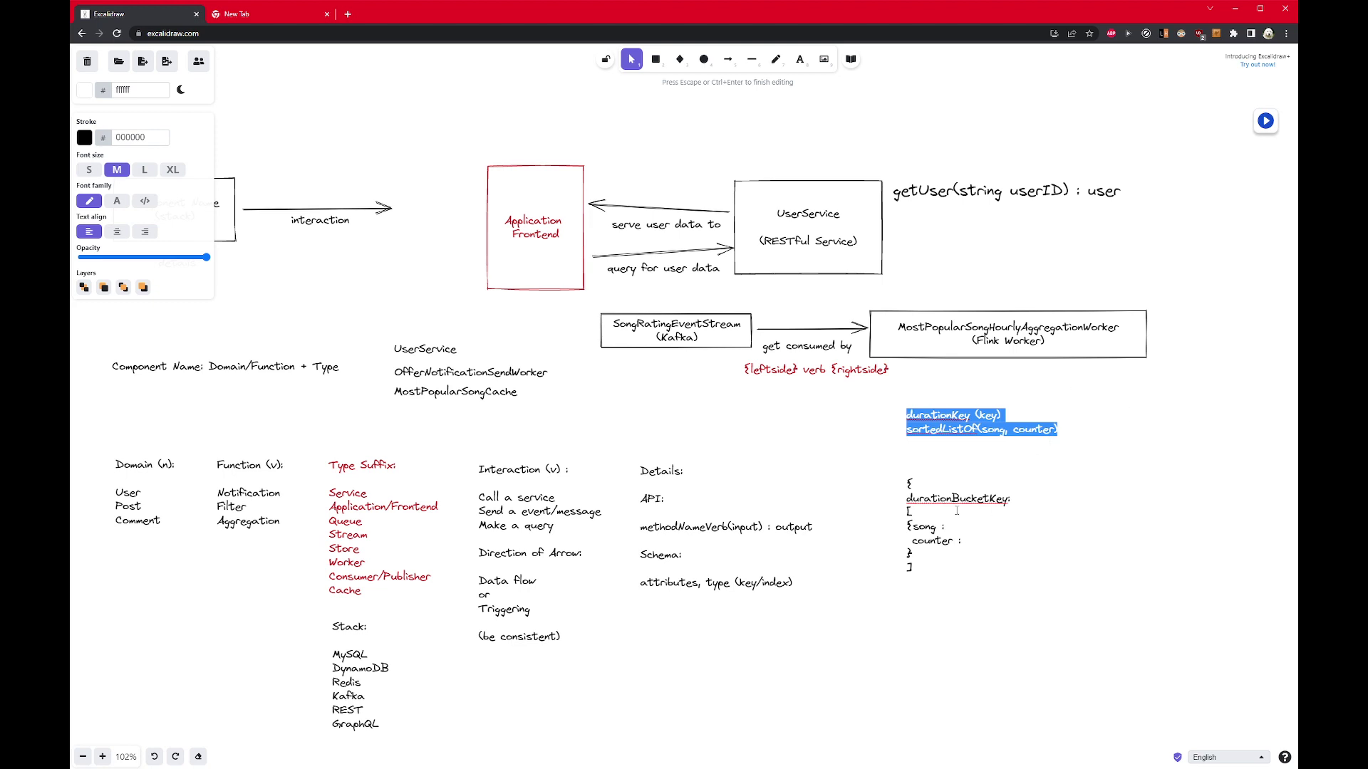
Step: Highlight the durationBucketKey structure, then exit editing and select the whole schema block
double_click(909, 483)
left_click_drag(909, 484, 1058, 646)
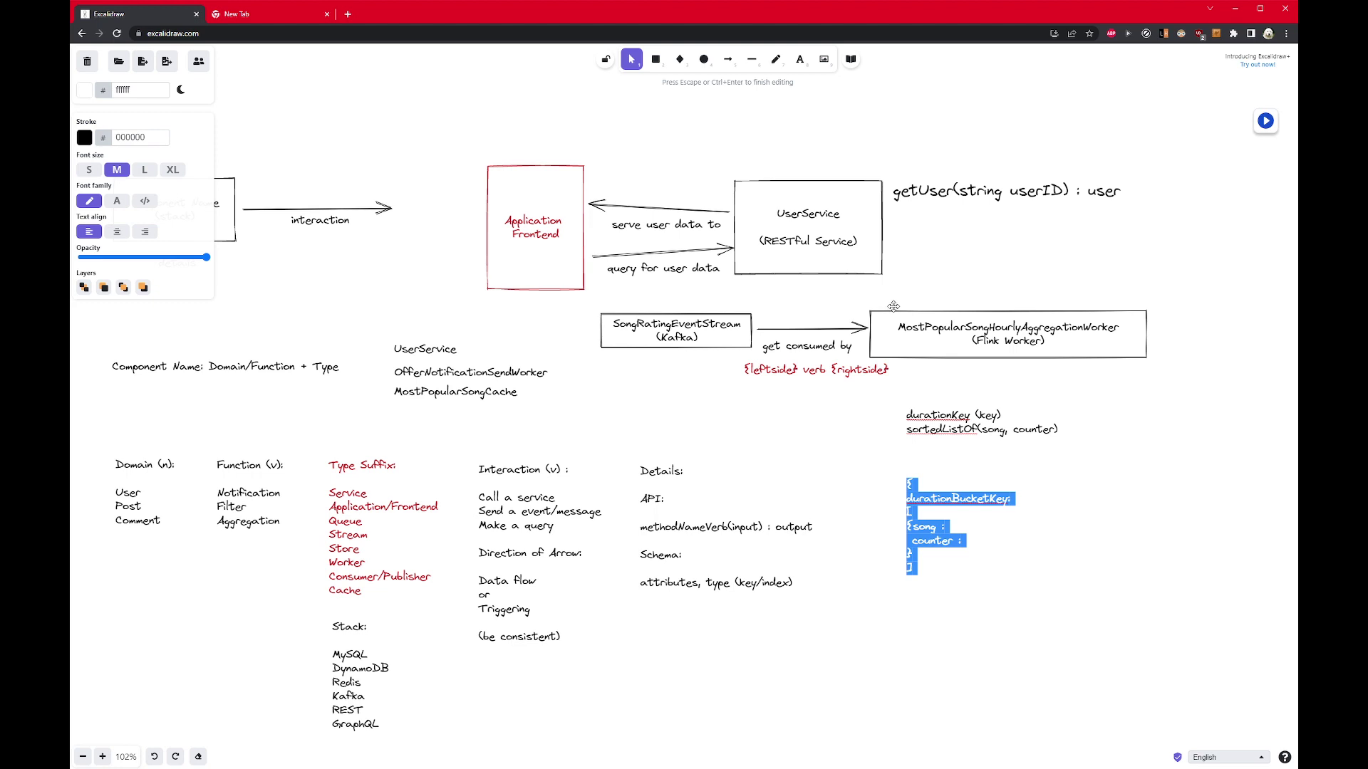
left_click(896, 403)
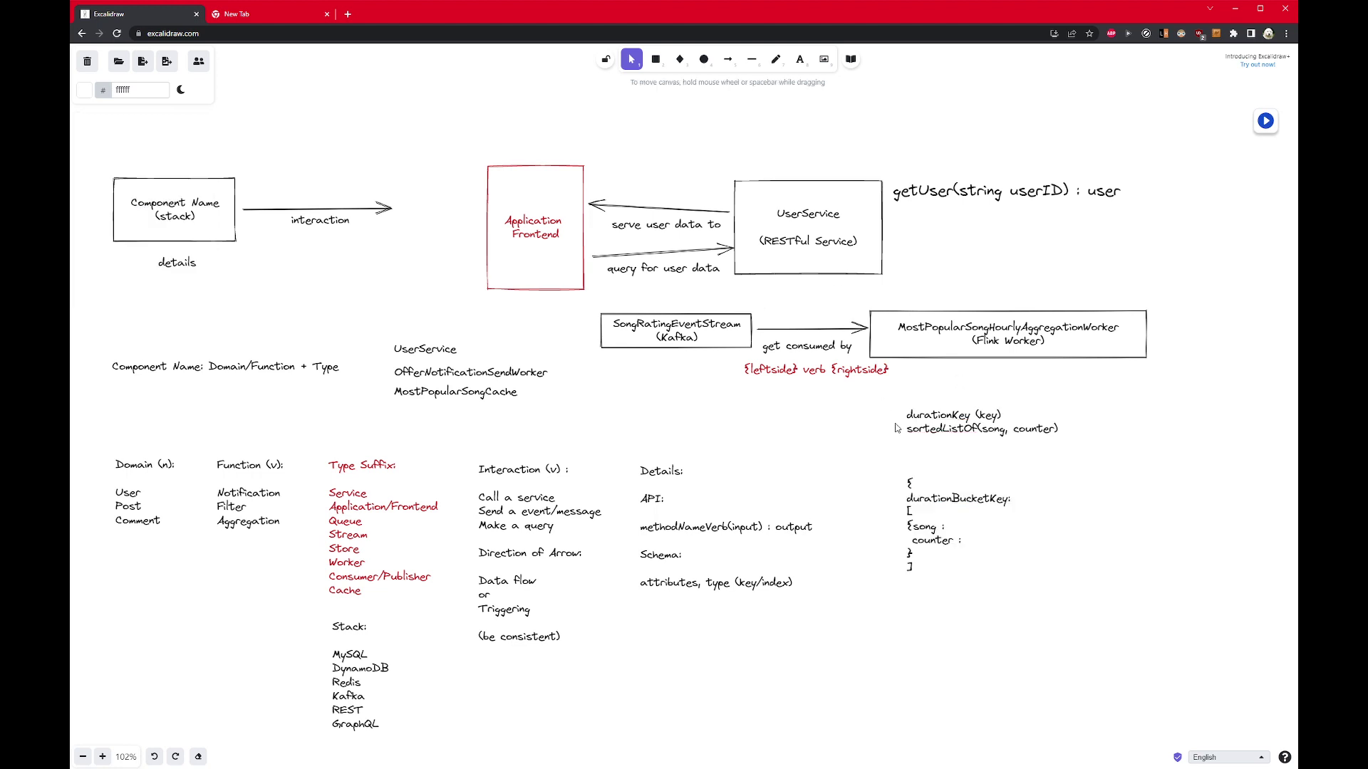
left_click_drag(966, 484, 1131, 608)
left_click_drag(945, 458, 876, 388)
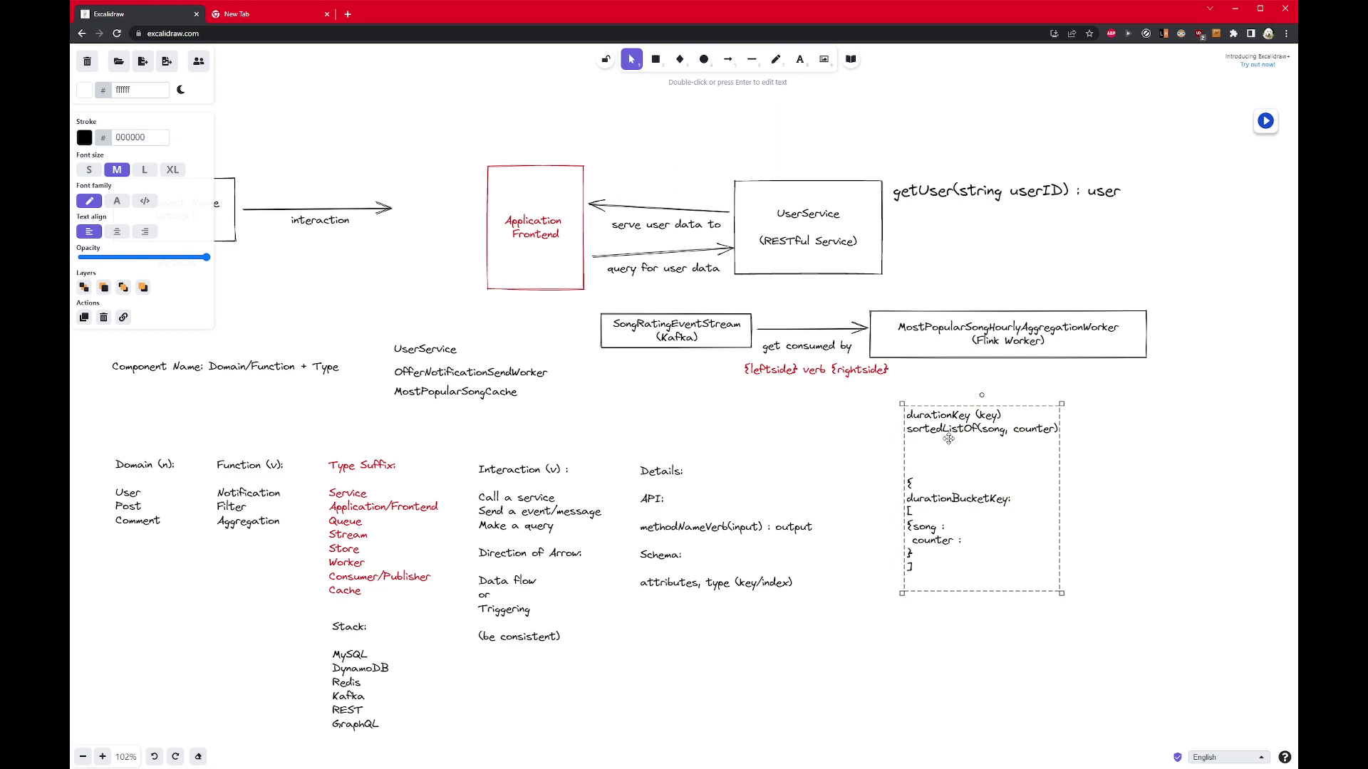
Step: Draw a green box labelled 'MostPopularSongCache' over '(Redis)' above the schema notes
left_click_drag(949, 439, 944, 551)
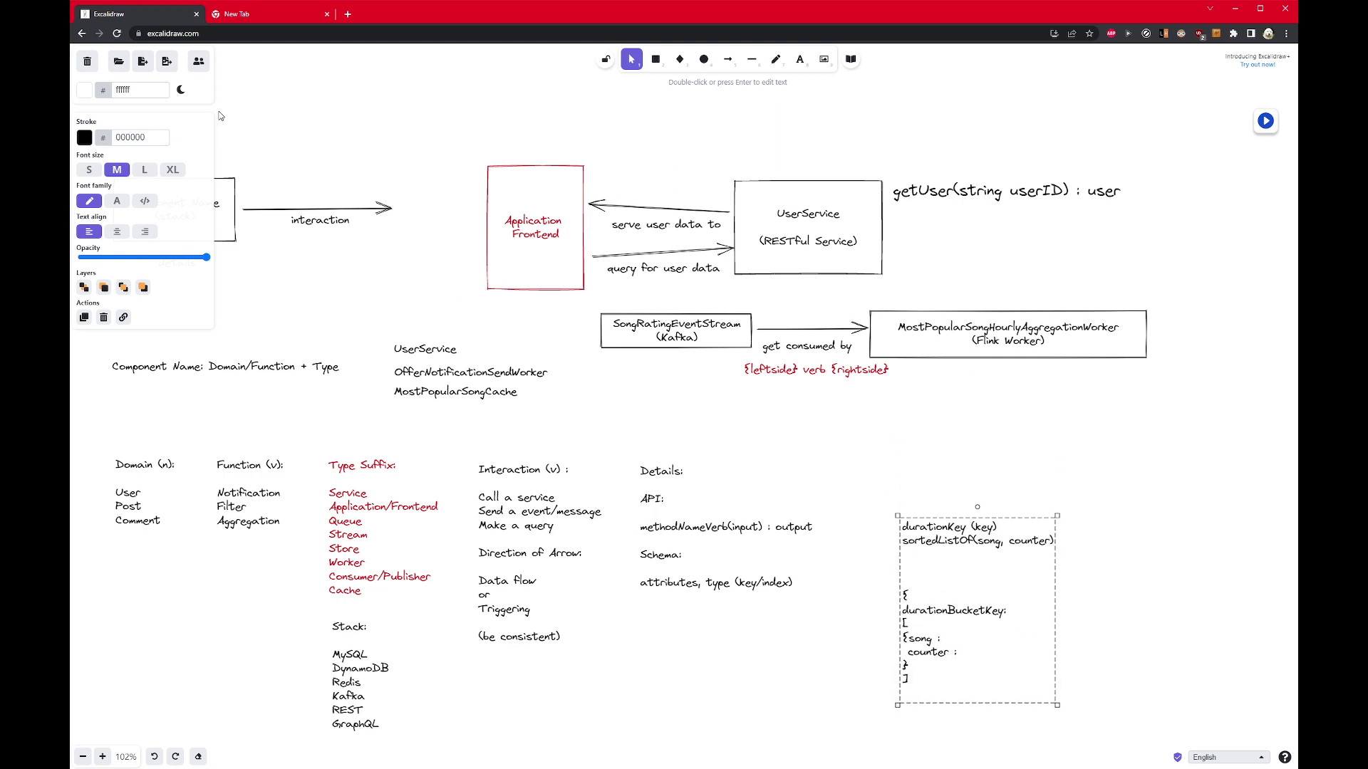
left_click(656, 59)
left_click_drag(891, 411, 1071, 482)
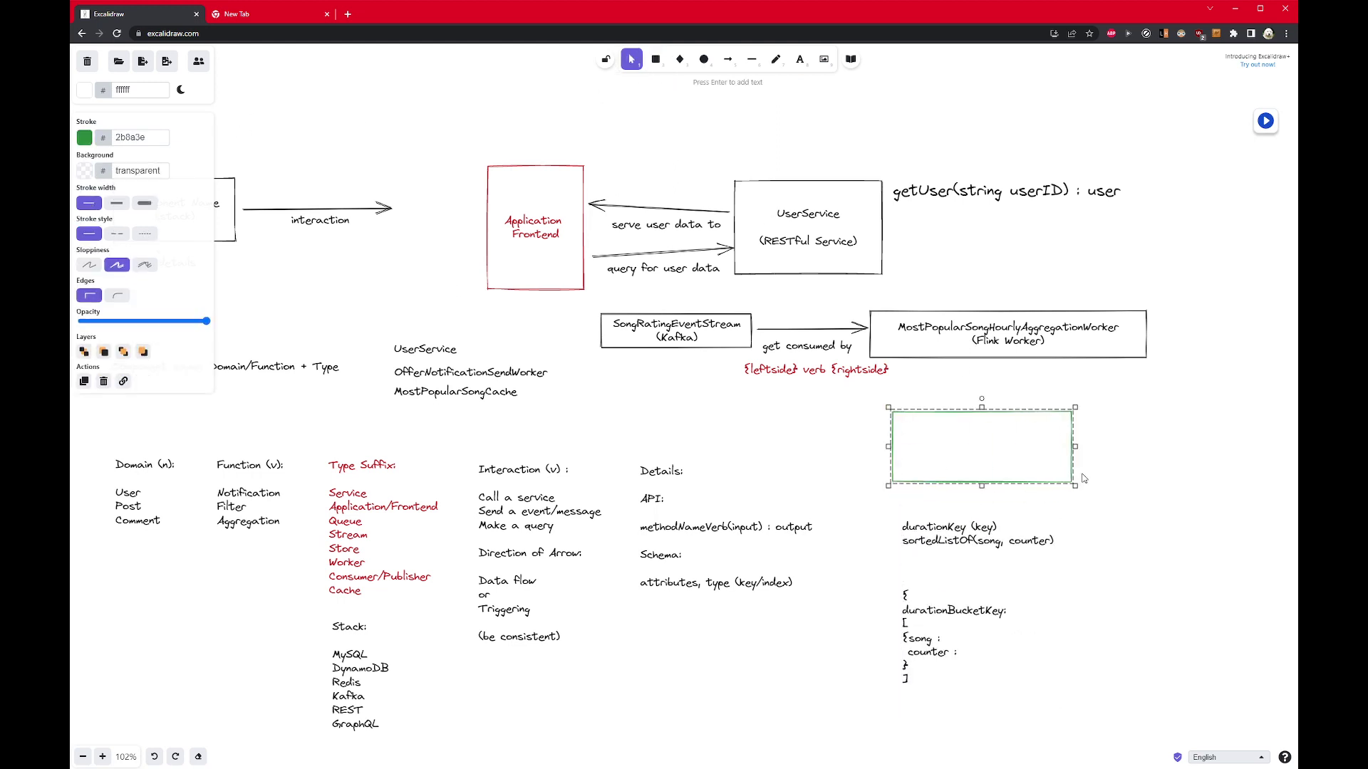
key("Return")
type("Most")
type("P")
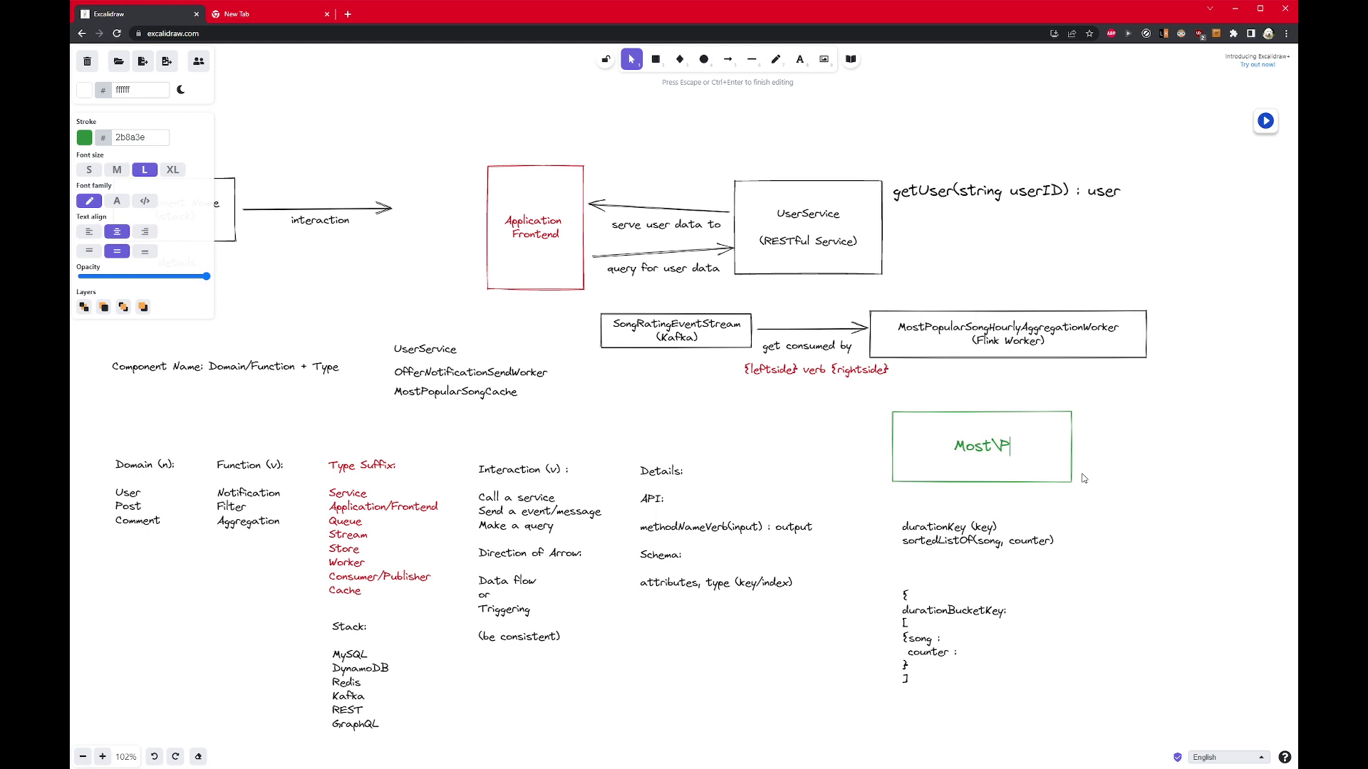
type("opularSongCache")
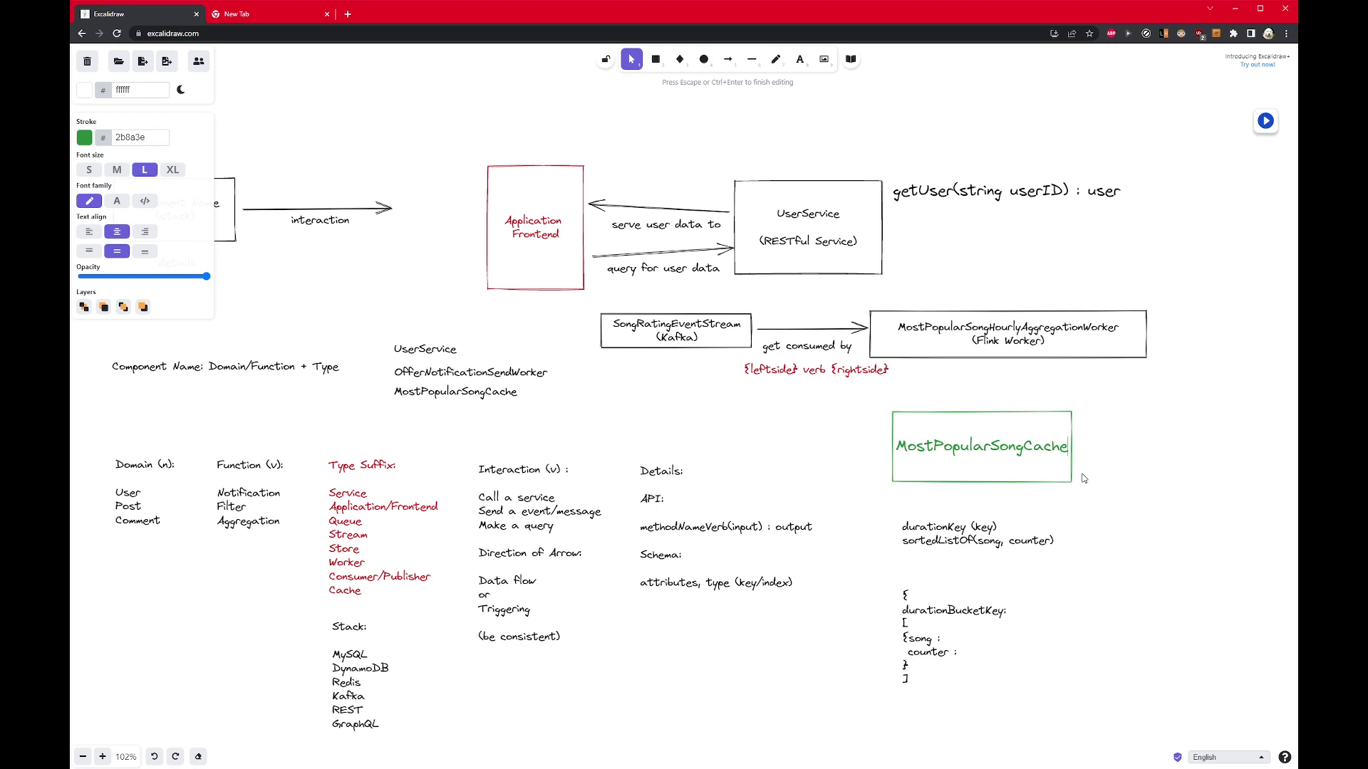
key("Return")
type("(Redis)")
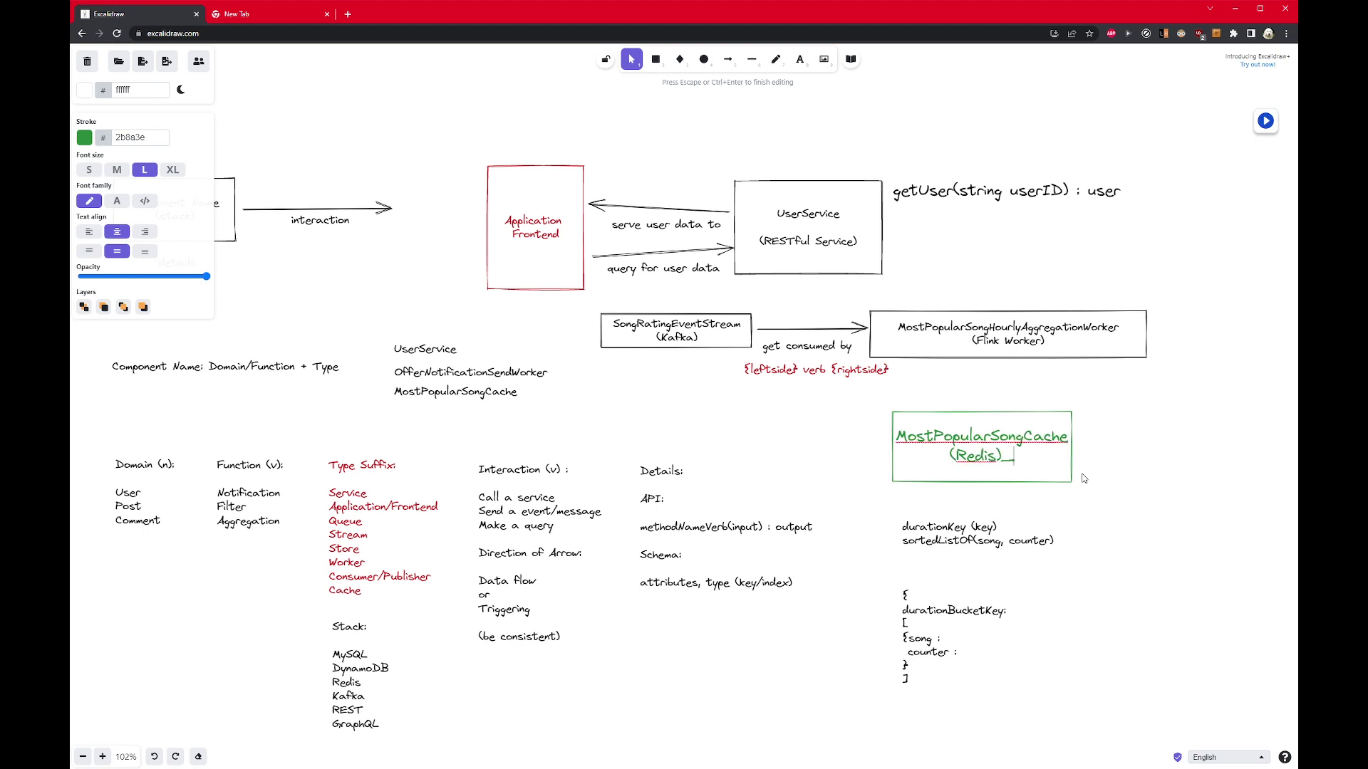
left_click(1085, 478)
Step: Move the schema notes up directly beneath the cache box
left_click_drag(939, 527, 942, 494)
left_click_drag(855, 401, 1164, 727)
double_click(1155, 705)
left_click(1149, 575)
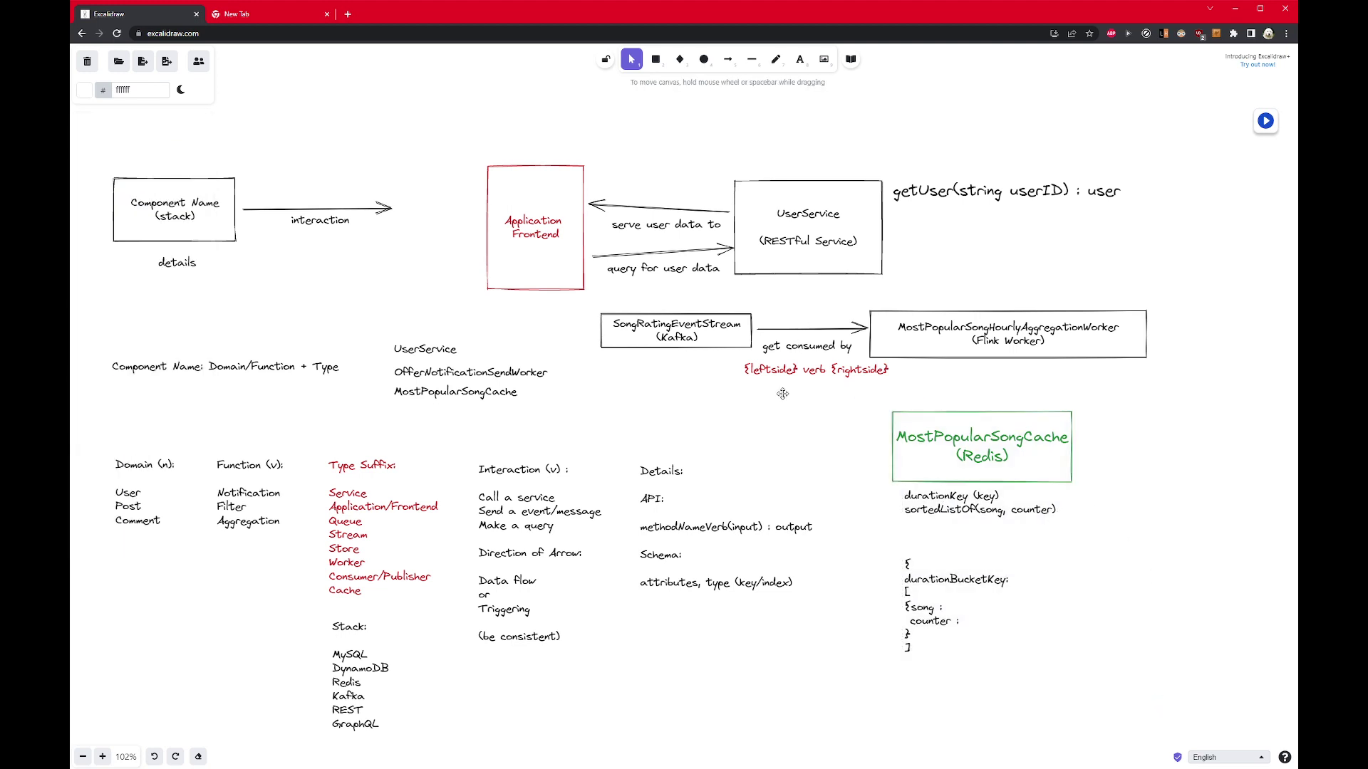